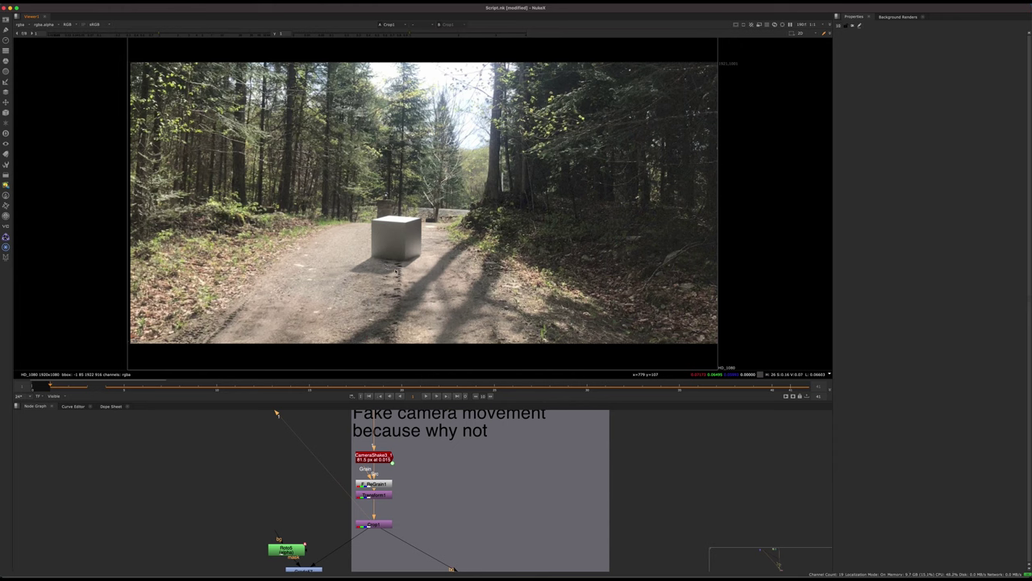
Step: Play back the finished cube composite and scrub to frame 5
click(435, 396)
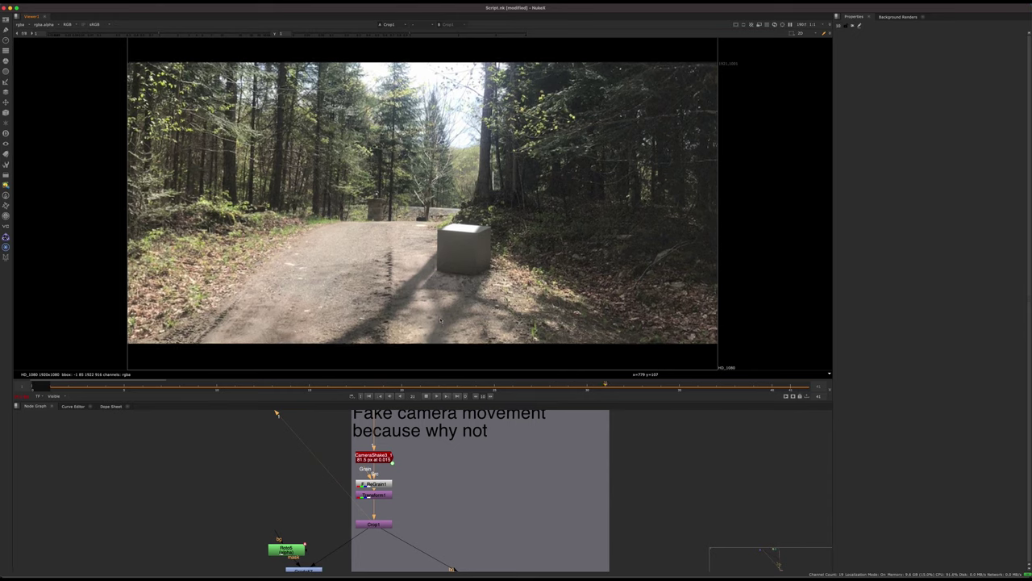
click(427, 396)
click(101, 388)
drag(101, 388, 123, 389)
Step: Locate the Method 1 and Method 2 backdrops in the node graph
middle_drag(389, 475, 412, 517)
scroll(395, 476, down, 10)
key(space)
scroll(350, 379, up, 10)
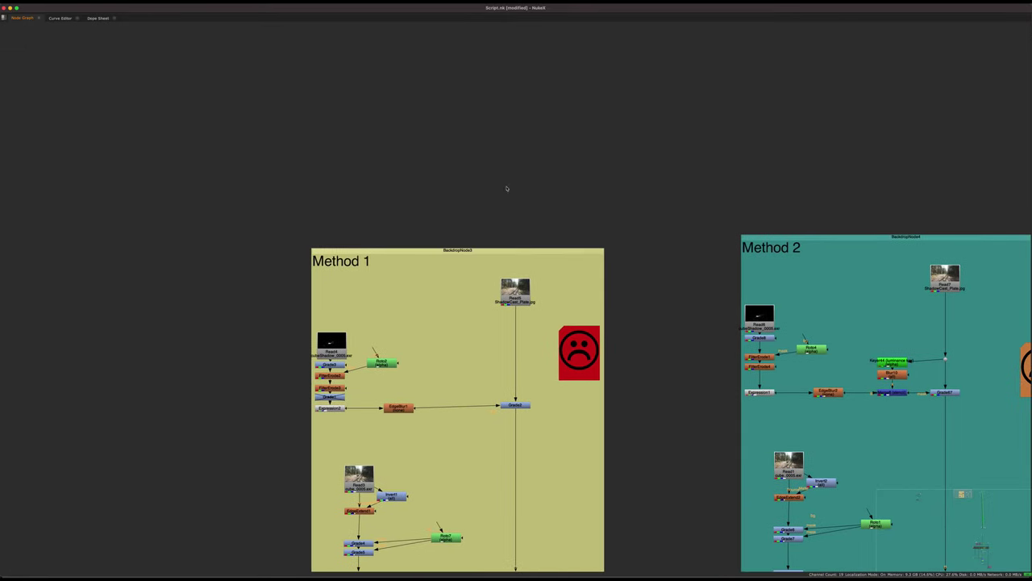
key(space)
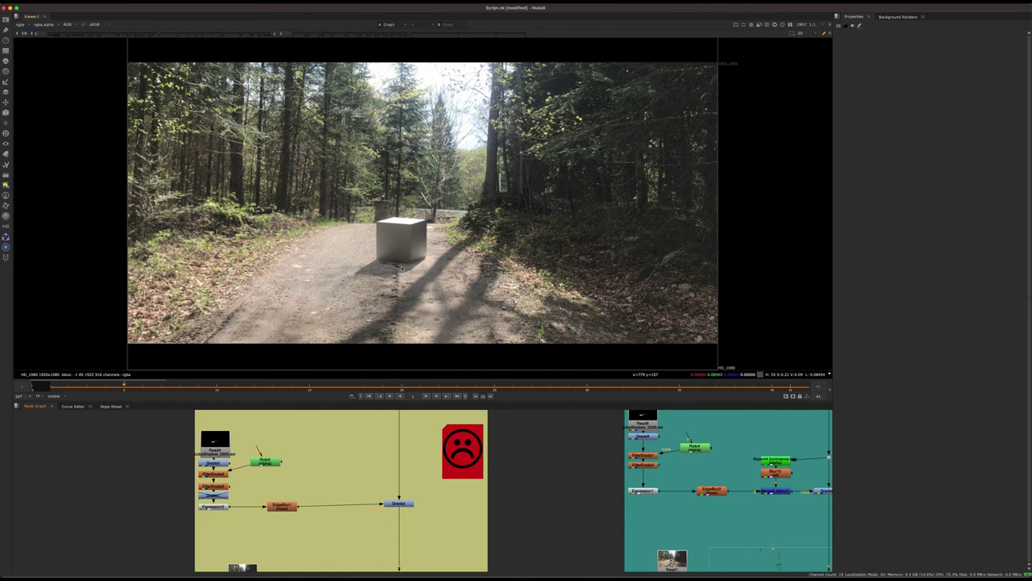
Step: View the Read4 cube shadow render of Method 1
middle_drag(495, 505, 496, 558)
drag(463, 421, 408, 483)
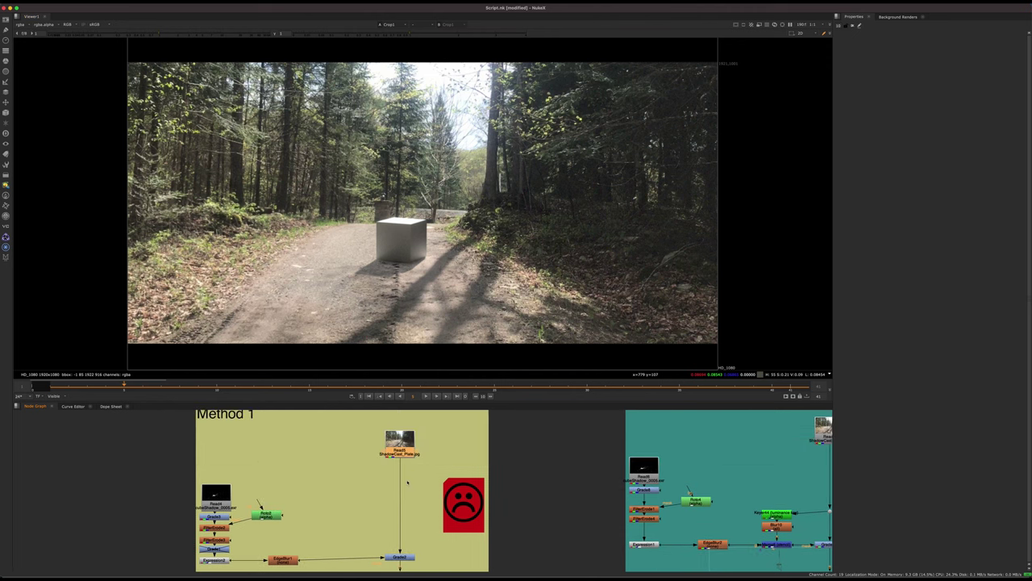
click(385, 486)
middle_drag(358, 555, 414, 514)
click(405, 476)
click(239, 470)
key(1)
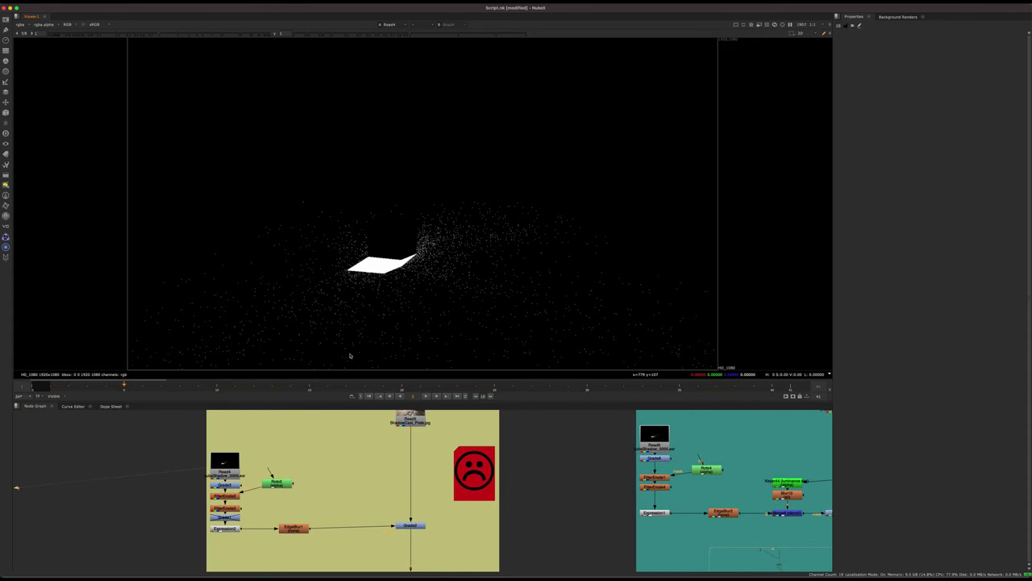
Step: View the FilterErode3 result to inspect the cleaned-up shadow matte in Method 1
middle_drag(285, 502, 281, 482)
scroll(246, 503, up, 3)
click(270, 485)
key(1)
key(f)
scroll(414, 245, up, 10)
key(f)
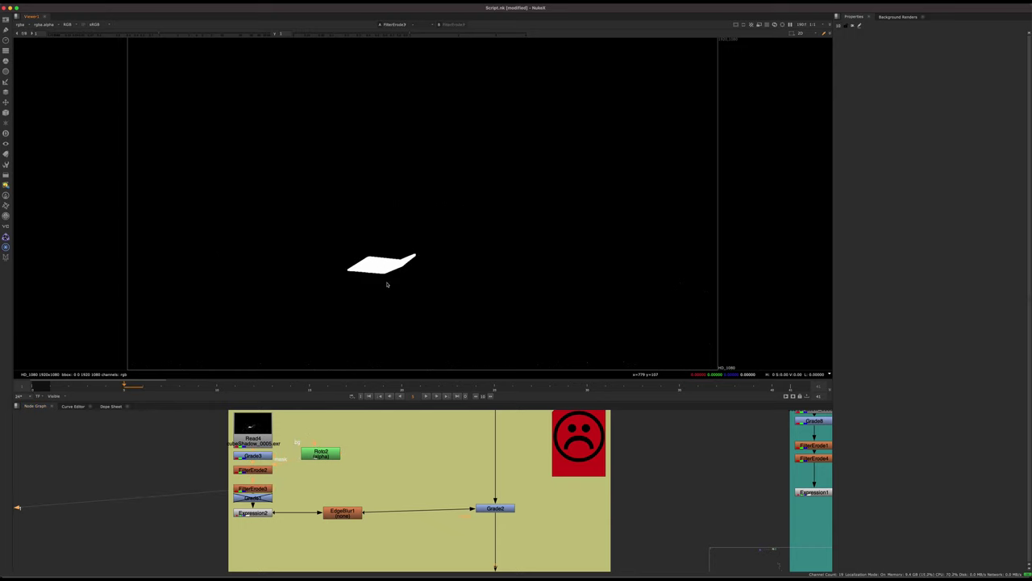
Step: View Expression2, EdgeBlur1 and Grade2 in turn to trace how the Method 1 shadow darkens the plate
middle_drag(395, 500, 426, 440)
click(287, 453)
key(1)
click(376, 454)
key(1)
click(529, 449)
key(1)
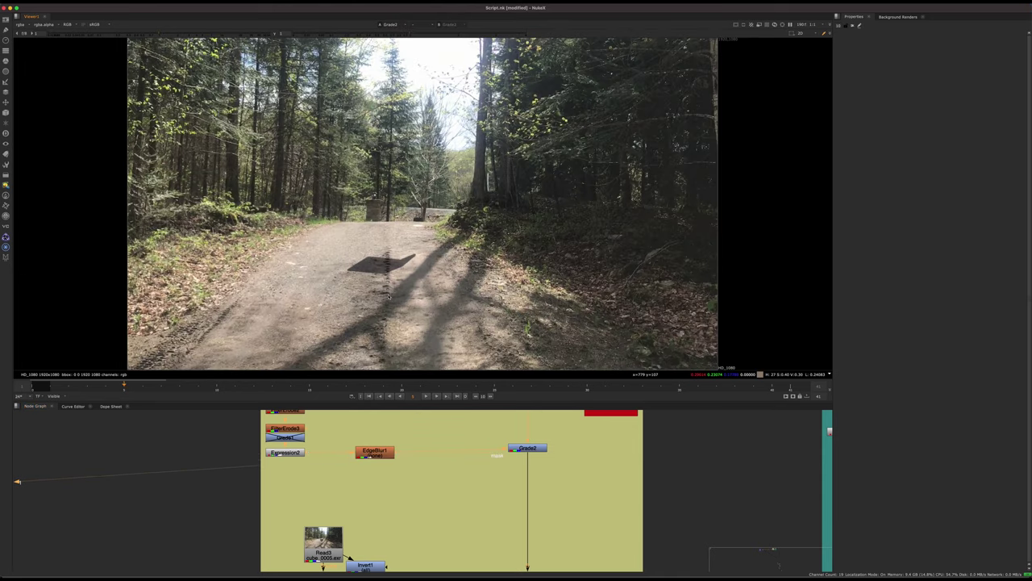
Step: View Method 1's final merge with the cube, play it back and scrub to frame 13
scroll(411, 485, down, 5)
middle_drag(455, 534, 385, 449)
click(395, 502)
key(1)
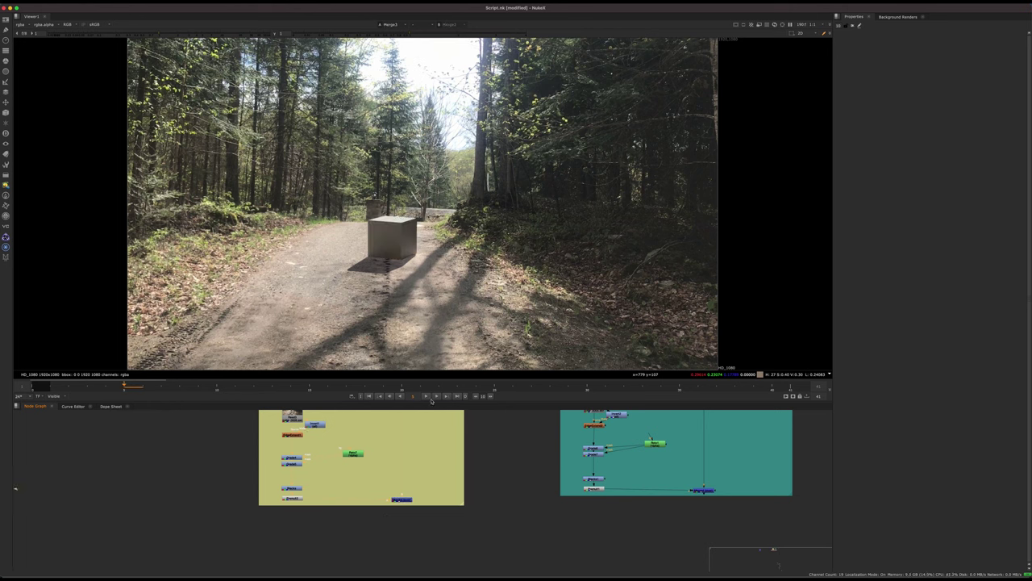
click(426, 396)
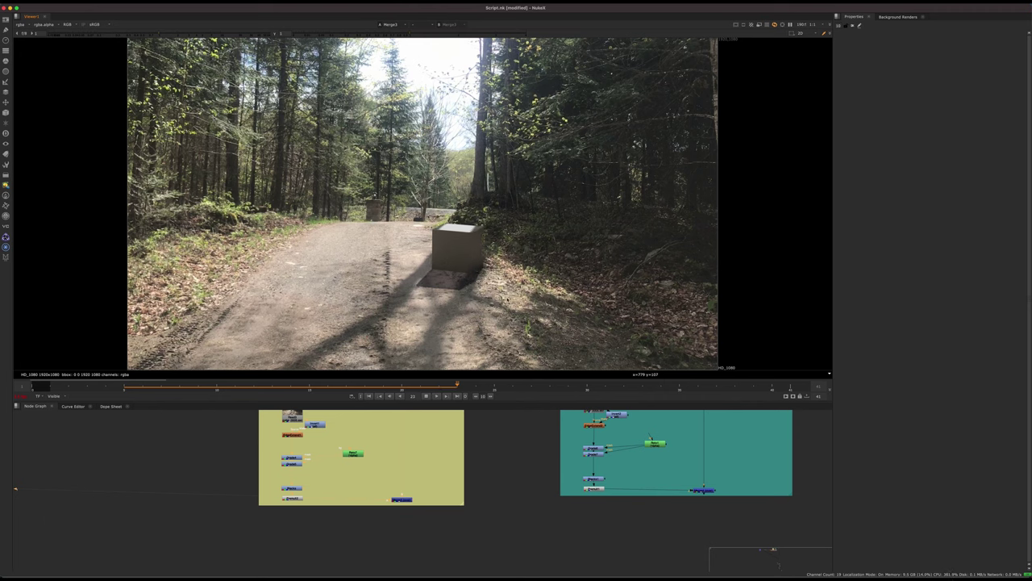
click(427, 397)
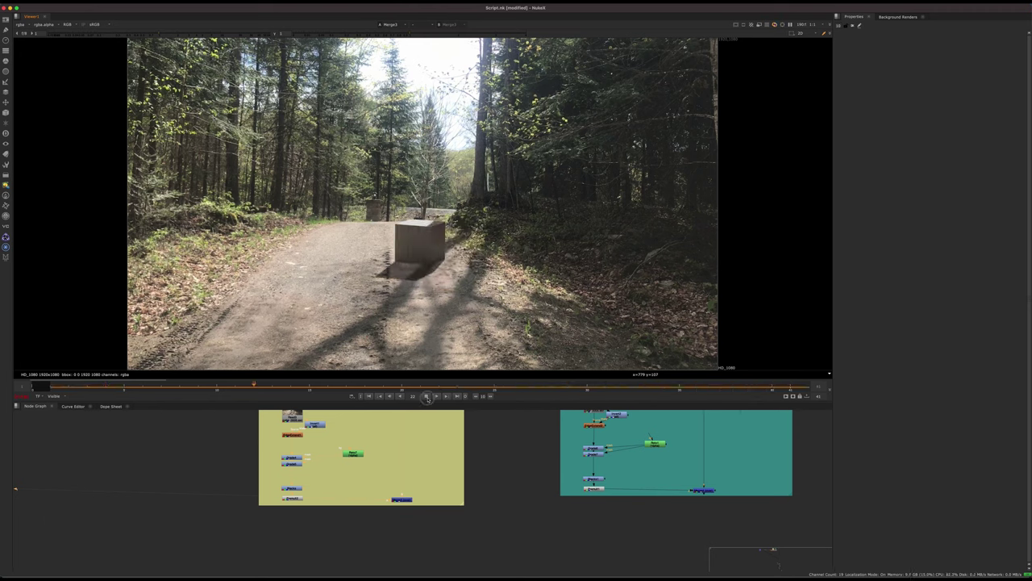
drag(133, 389, 271, 385)
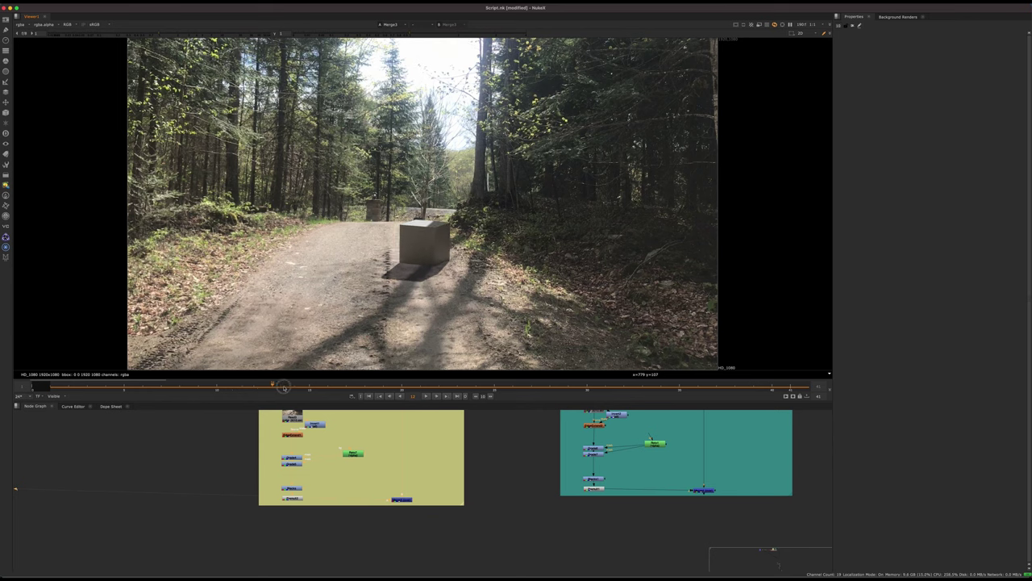
Step: Find the Method 2 backdrop, return to the start of the shot and view its Read7 plate
scroll(440, 493, down, 5)
middle_drag(500, 502, 422, 538)
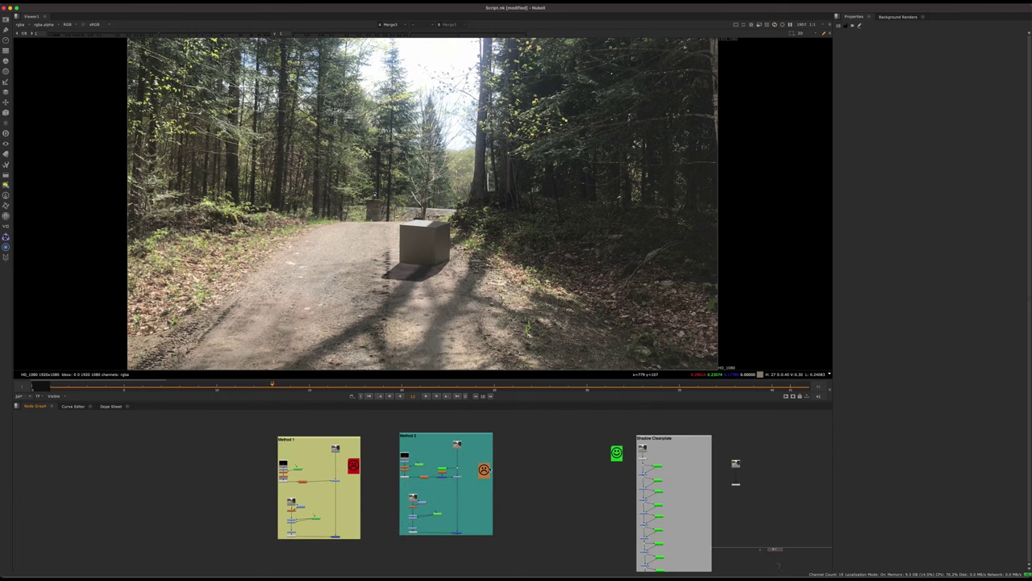
scroll(488, 470, up, 5)
scroll(489, 488, up, 3)
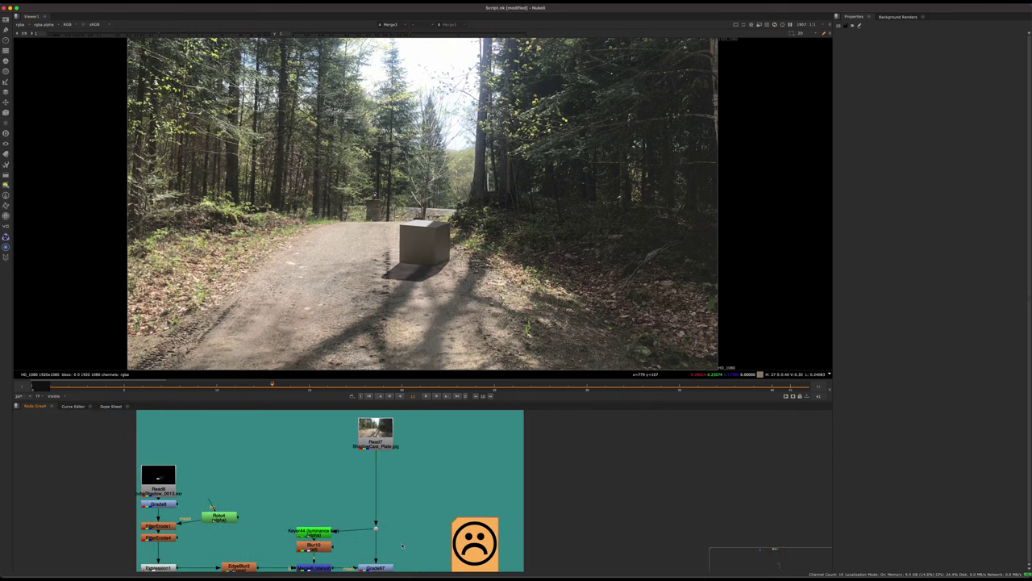
drag(201, 388, 58, 386)
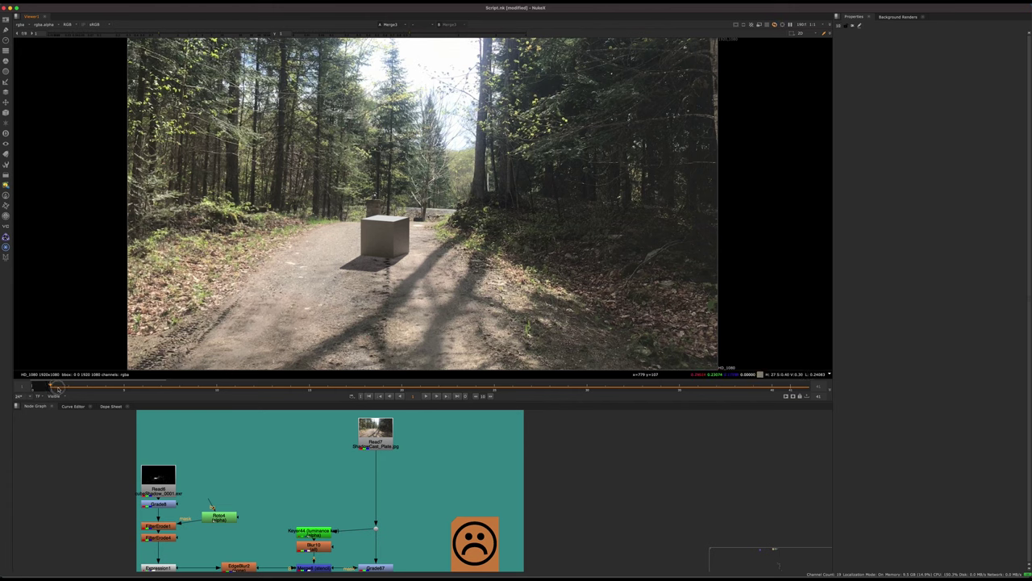
middle_drag(363, 495, 394, 504)
click(407, 453)
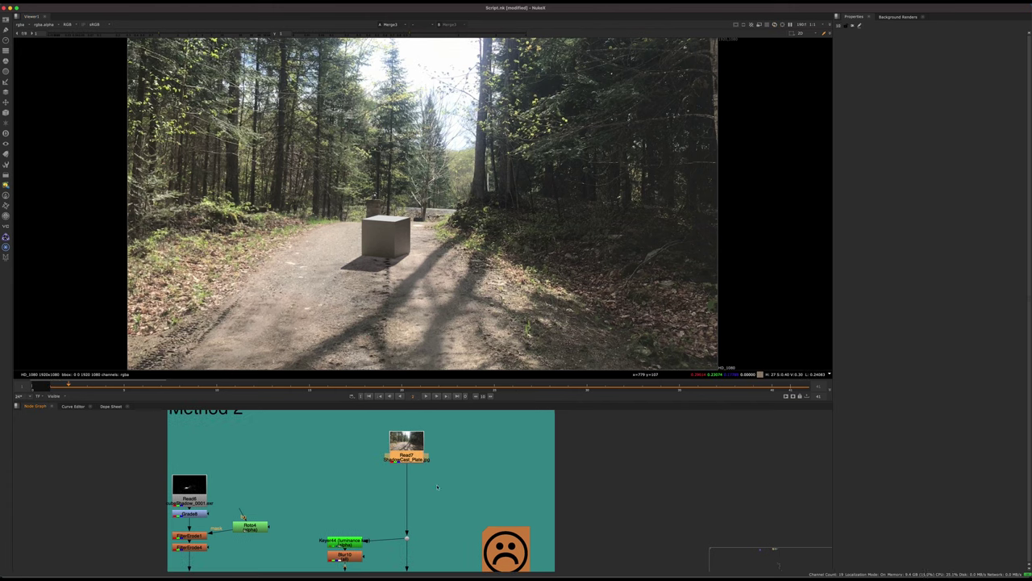
key(1)
click(419, 506)
Step: Disable the stencil Merge in Method 2 and view Grade67 at frame 13
middle_drag(339, 571, 407, 542)
click(425, 538)
key(d)
click(474, 538)
key(1)
drag(196, 385, 273, 393)
drag(416, 542, 412, 548)
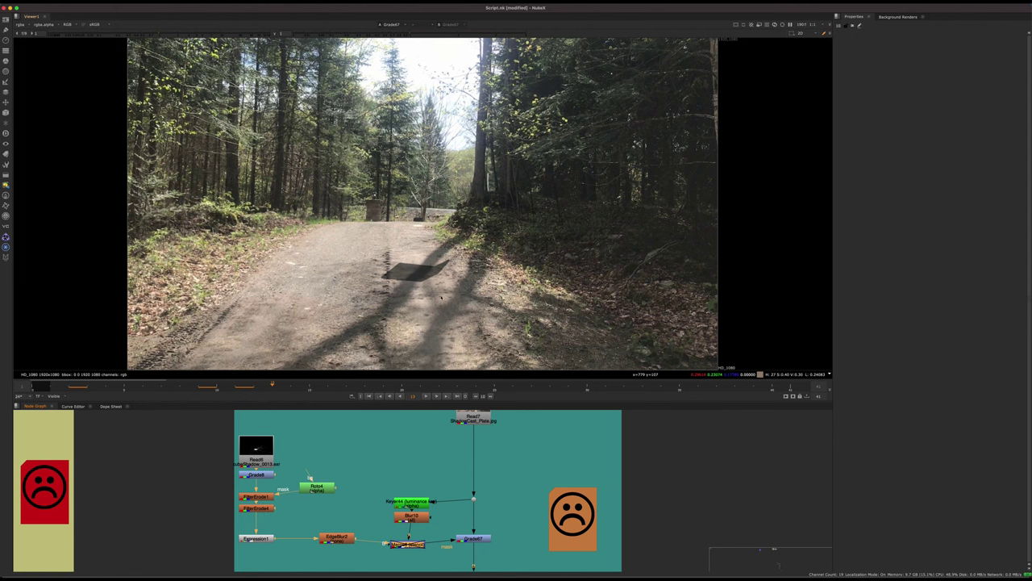
Step: Re-enable the stencil Merge and inspect closely where the cube shadow overlaps the tree shadow
drag(414, 546, 419, 542)
key(d)
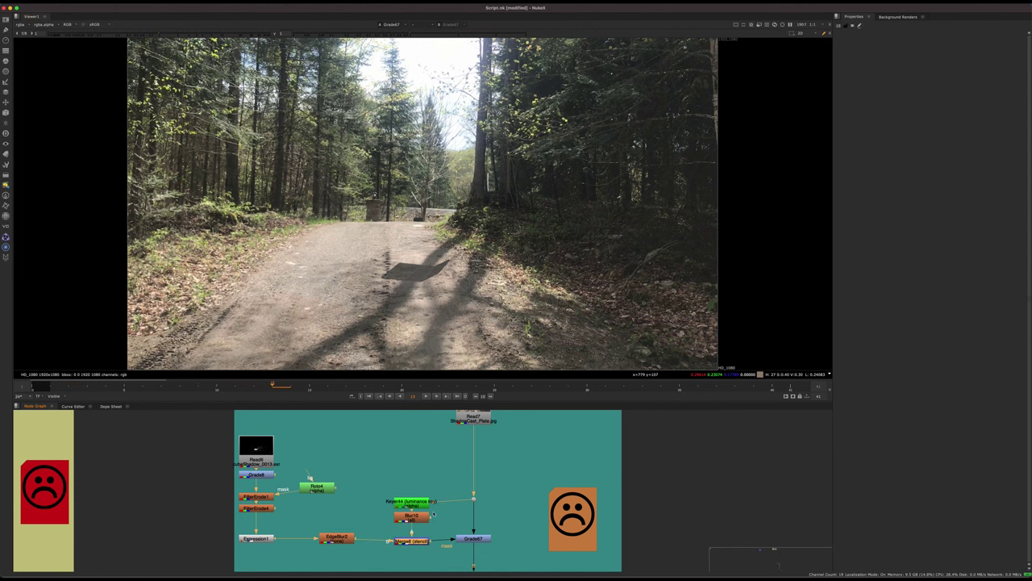
middle_drag(428, 287, 396, 108)
scroll(395, 109, up, 8)
middle_drag(368, 47, 550, 217)
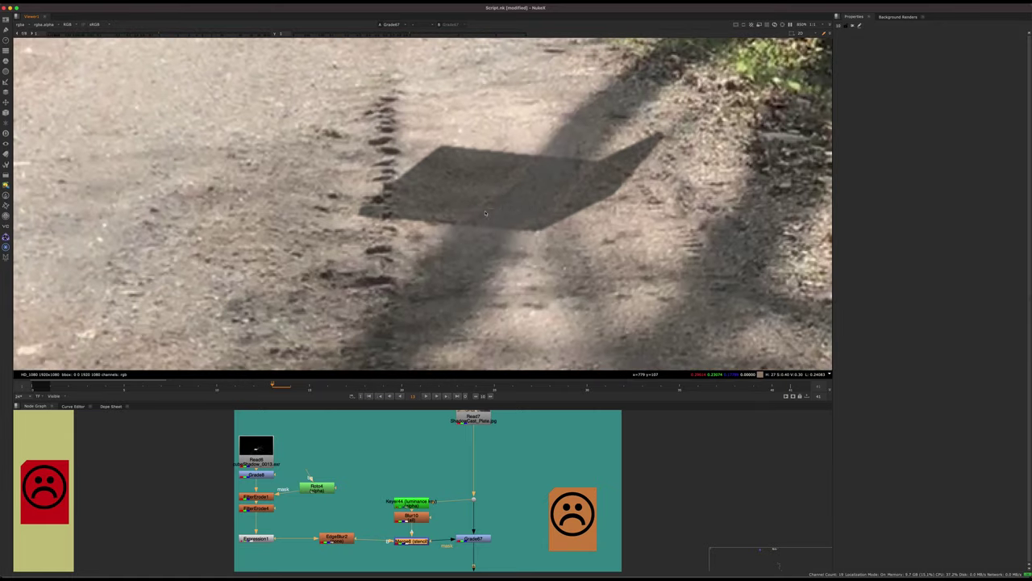
key(f)
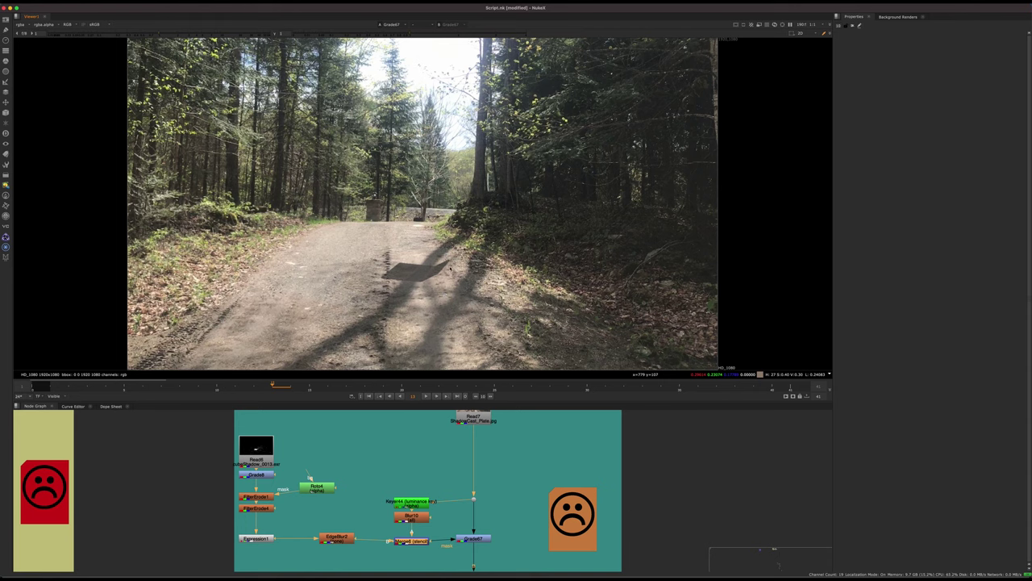
Step: Look through the rest of the Method 2 node tree and select its final merge
drag(487, 454, 493, 477)
middle_drag(493, 476, 432, 423)
scroll(448, 441, down, 5)
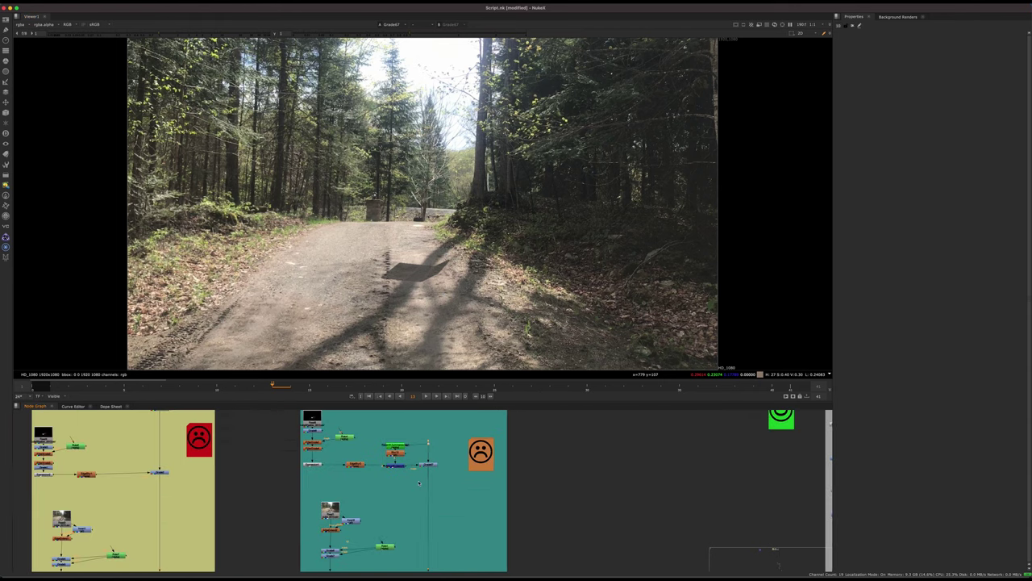
middle_drag(419, 483, 322, 463)
scroll(321, 463, down, 4)
middle_drag(456, 482, 330, 493)
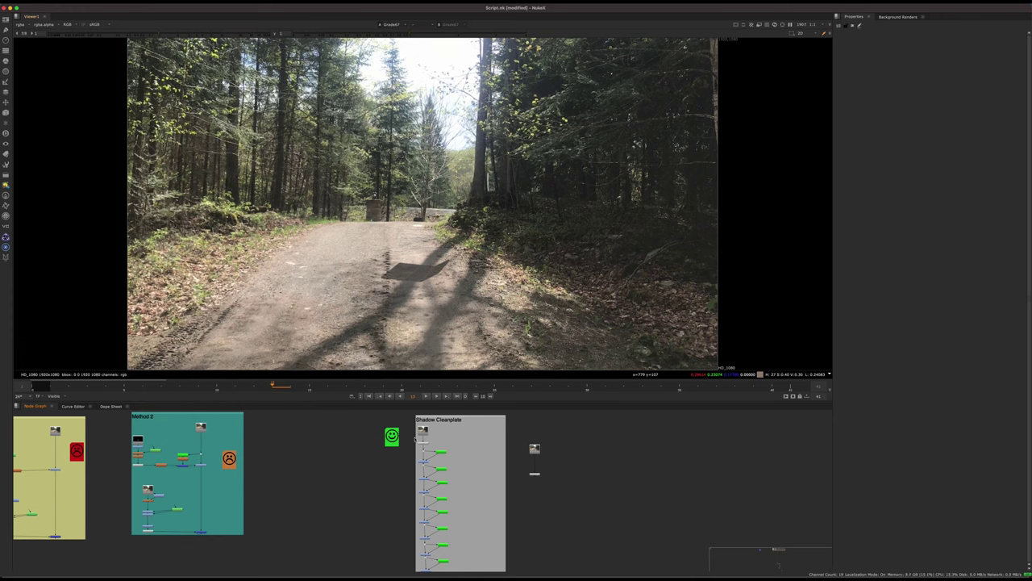
scroll(242, 524, up, 6)
middle_drag(269, 505, 387, 491)
click(244, 512)
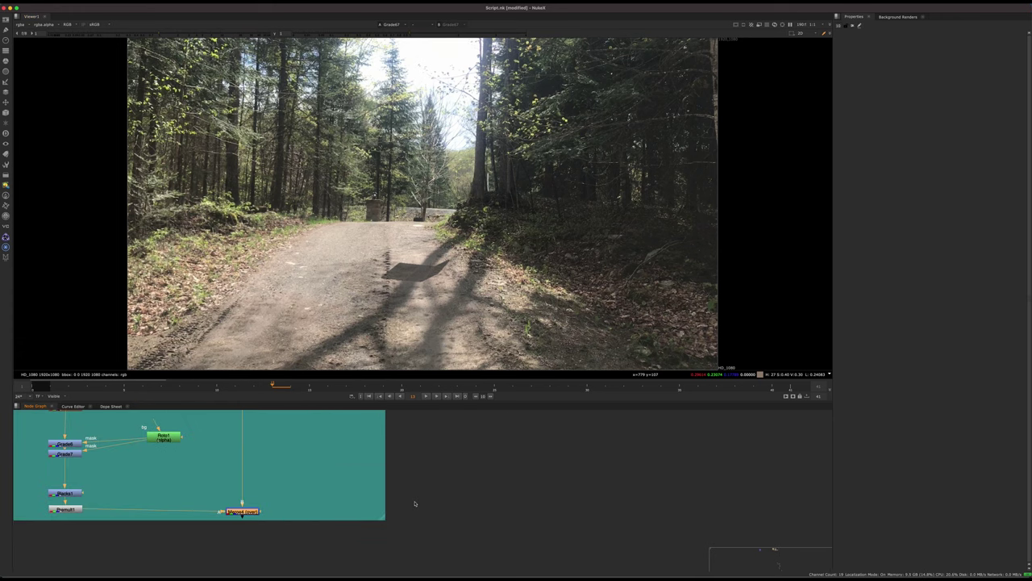
Step: Look over the node chain in the Shadow Cleanplate backdrop
middle_drag(547, 506, 312, 535)
scroll(391, 474, down, 4)
middle_drag(430, 493, 220, 474)
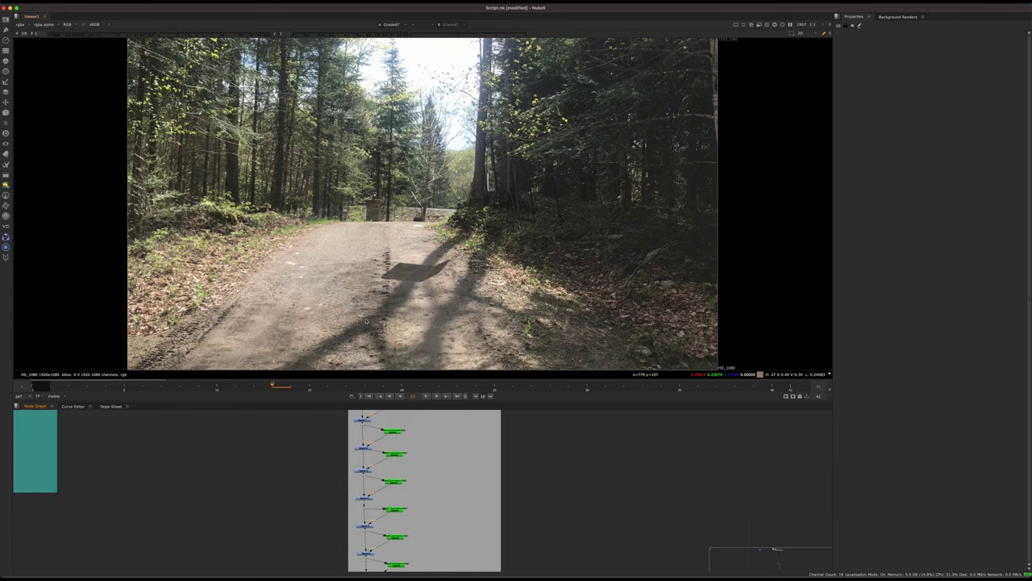
middle_drag(466, 457, 427, 502)
middle_drag(390, 462, 354, 524)
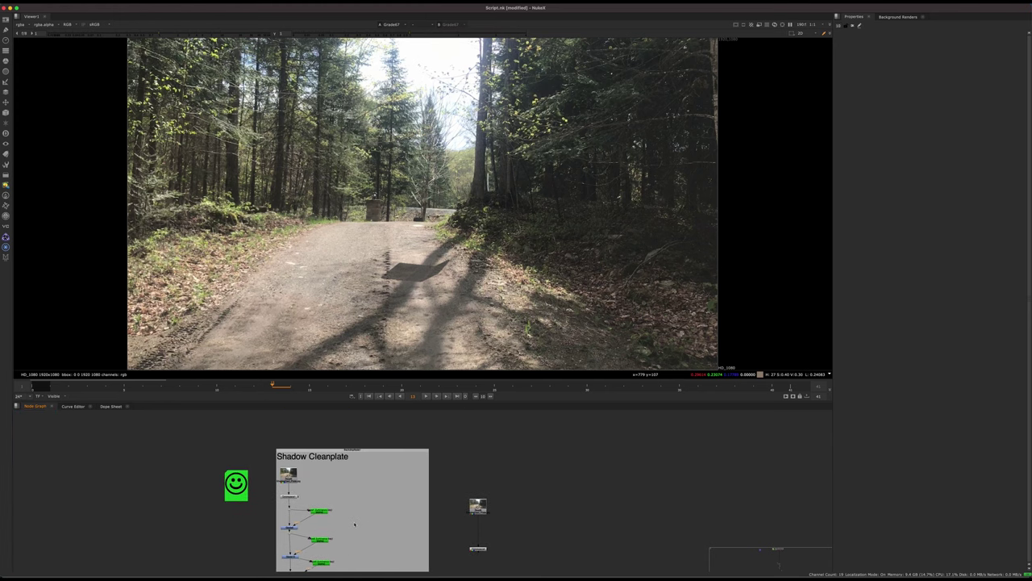
middle_drag(424, 521, 406, 484)
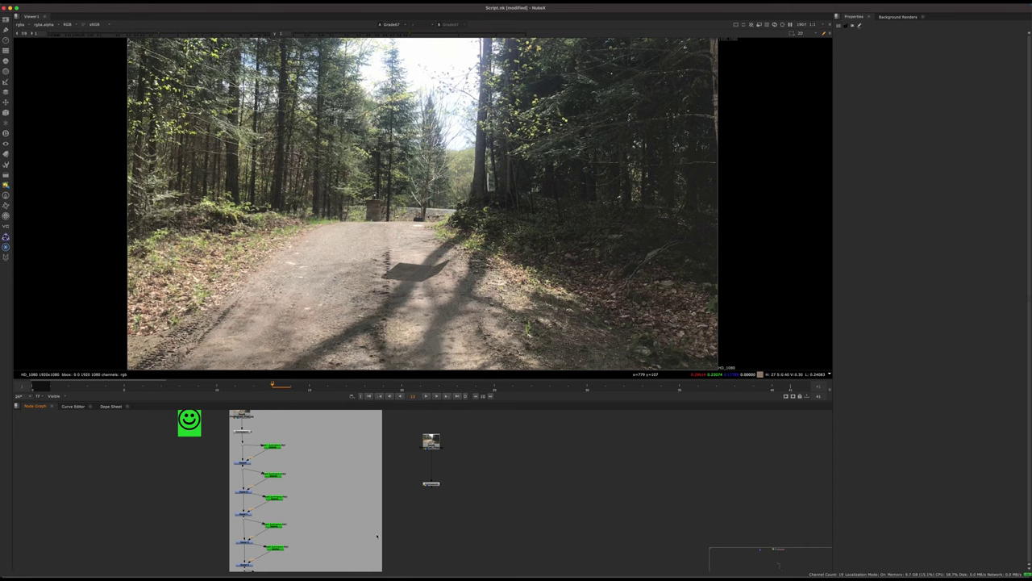
Step: Follow the main node tree down to the fake camera movement backdrop and view the Crop1 output
key(space)
middle_drag(428, 328, 433, 315)
scroll(439, 286, down, 7)
middle_drag(458, 560, 450, 240)
middle_drag(445, 479, 453, 320)
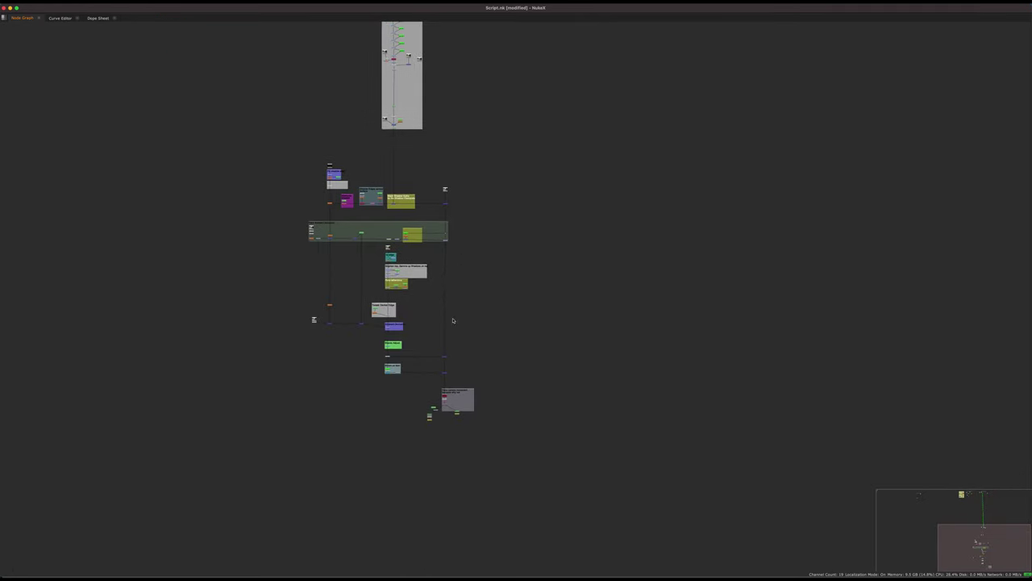
scroll(443, 403, up, 8)
click(454, 426)
scroll(506, 440, up, 4)
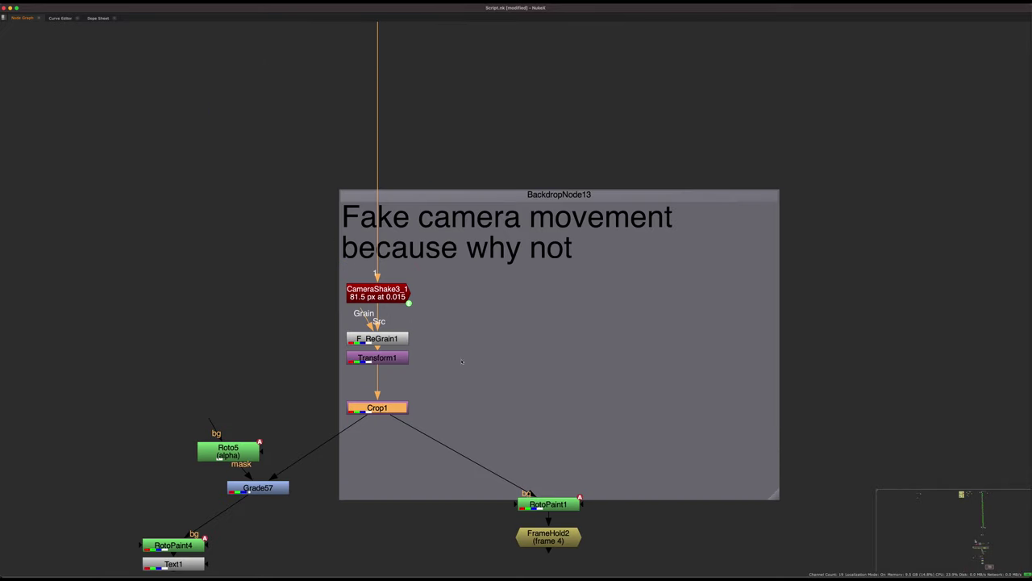
key(space)
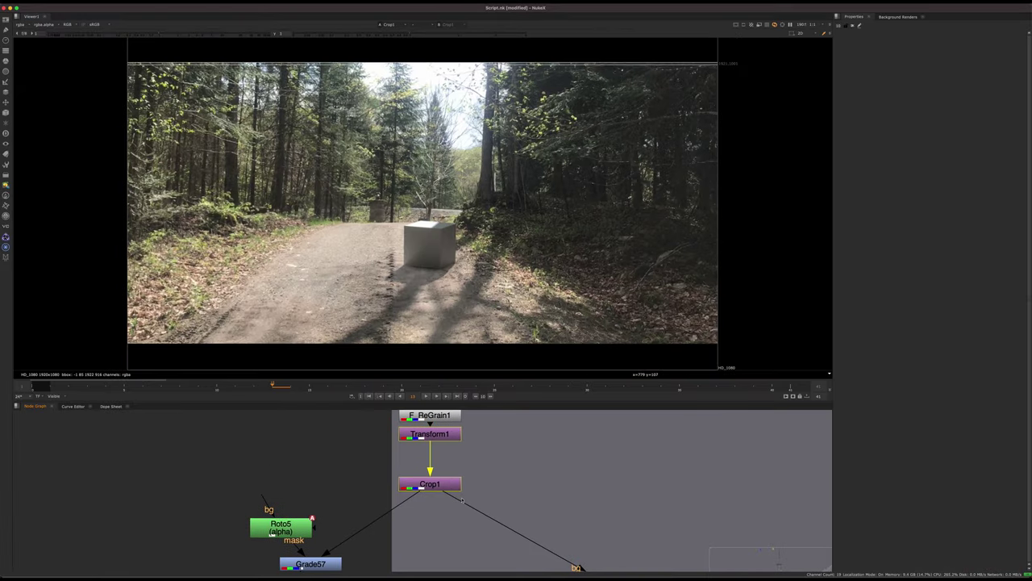
Step: View FrameHold1 to show the annotated Shadow Attenuation notes
scroll(462, 501, down, 3)
scroll(359, 526, up, 4)
middle_drag(366, 534, 424, 474)
click(379, 493)
click(371, 539)
key(1)
click(415, 500)
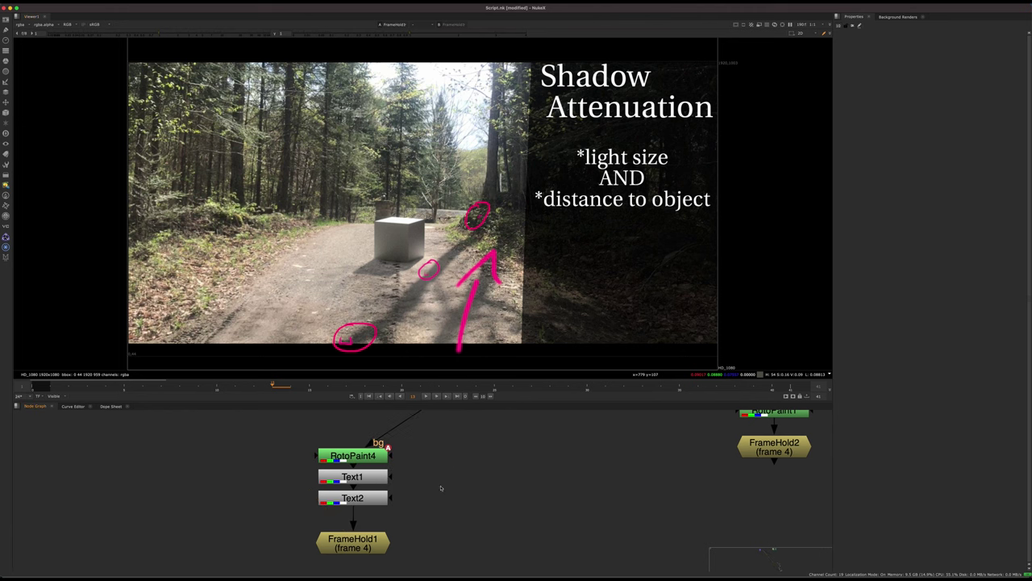
Step: View Crop1 again at frame 3 and inspect the cube's shadow edges up close
middle_drag(443, 481, 374, 574)
middle_drag(520, 440, 347, 534)
click(347, 487)
key(1)
click(397, 456)
drag(200, 387, 88, 379)
scroll(408, 257, up, 5)
scroll(408, 258, up, 2)
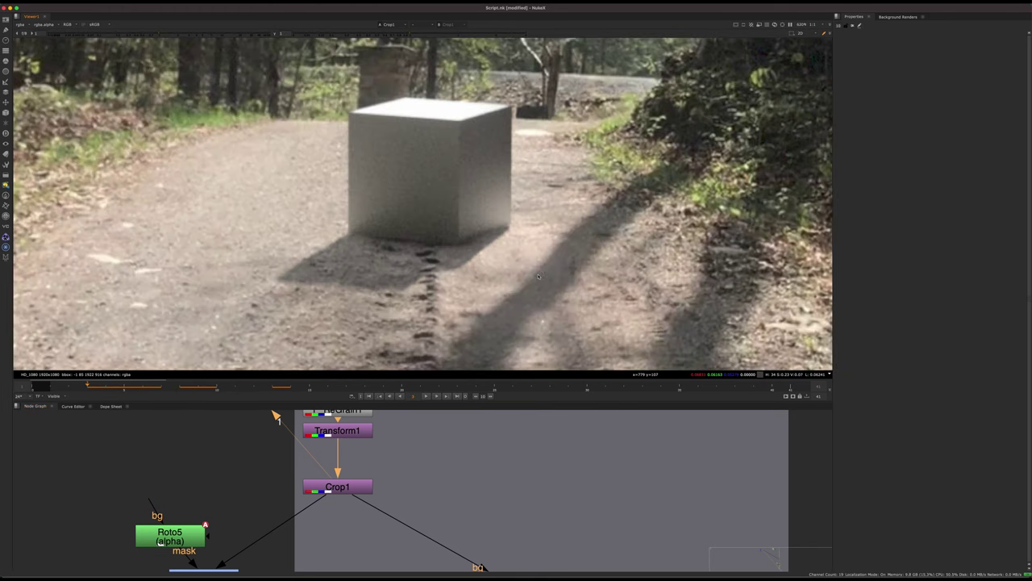
key(f)
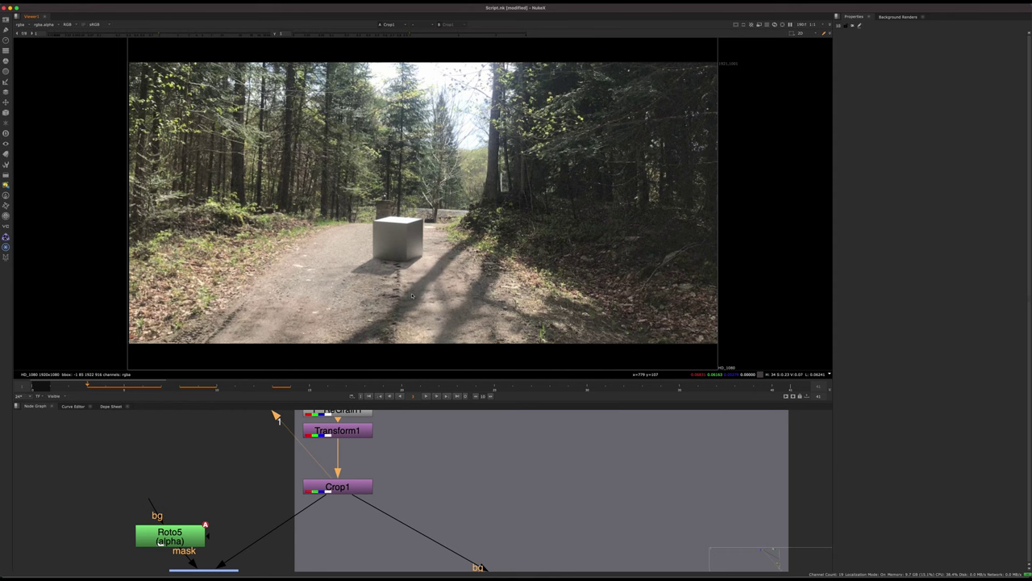
Step: Bring the Shadow Attenuation notes from FrameHold1 back into the viewer
scroll(447, 483, down, 8)
middle_drag(472, 533, 454, 490)
scroll(429, 475, up, 4)
scroll(454, 487, up, 4)
click(384, 503)
key(1)
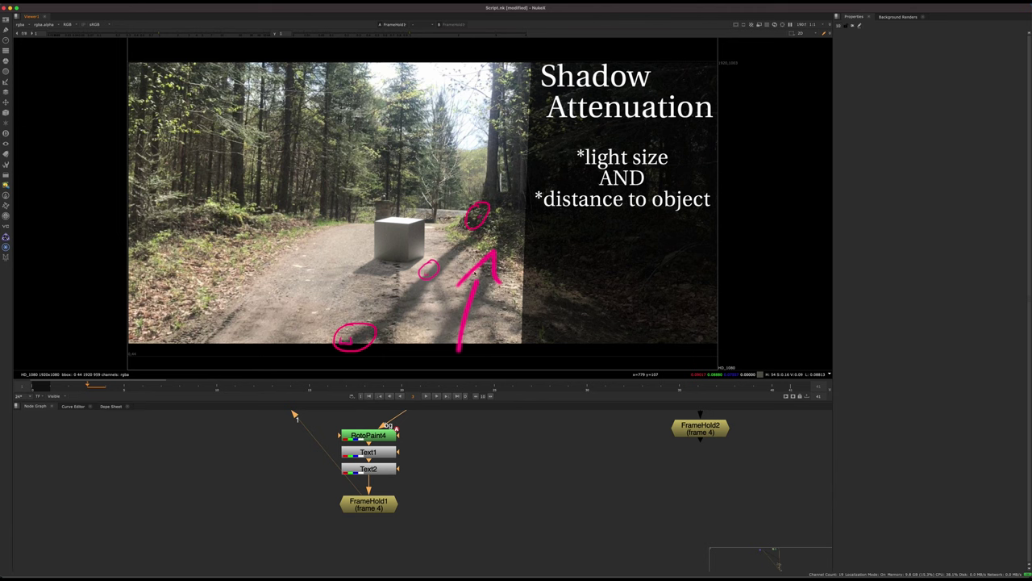
Step: Examine the circled tree-shadow areas and the arrow beside the light size and distance to object notes
scroll(352, 334, up, 6)
scroll(395, 316, down, 5)
scroll(560, 187, up, 2)
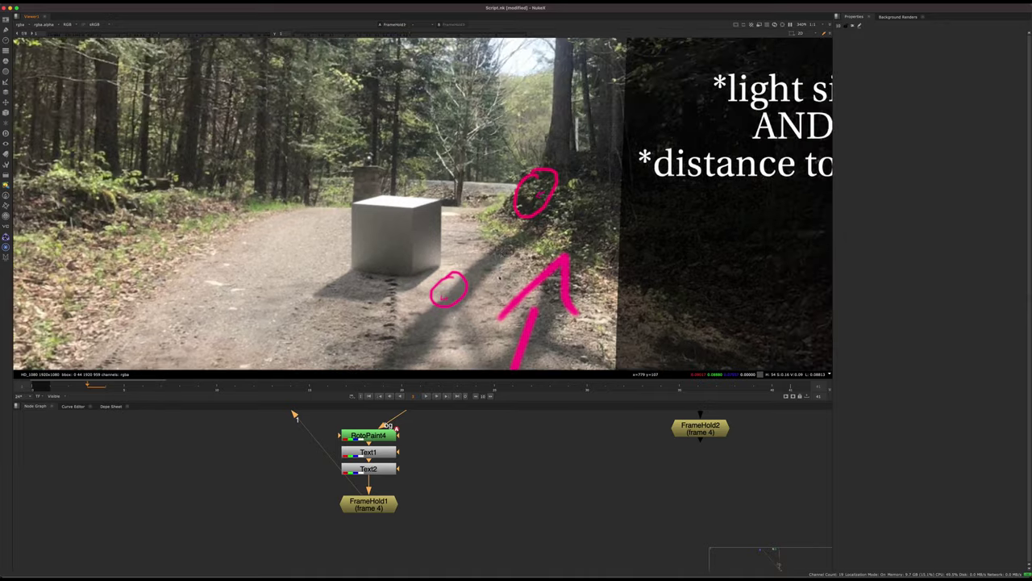
scroll(561, 187, down, 4)
scroll(394, 239, down, 3)
scroll(618, 178, up, 5)
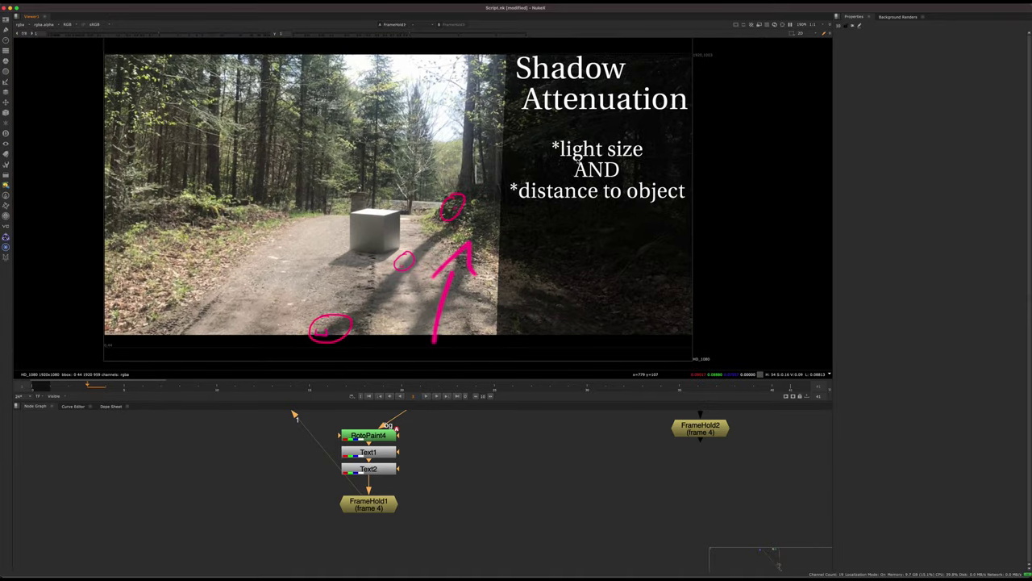
drag(675, 133, 528, 166)
drag(718, 177, 491, 209)
scroll(324, 340, up, 5)
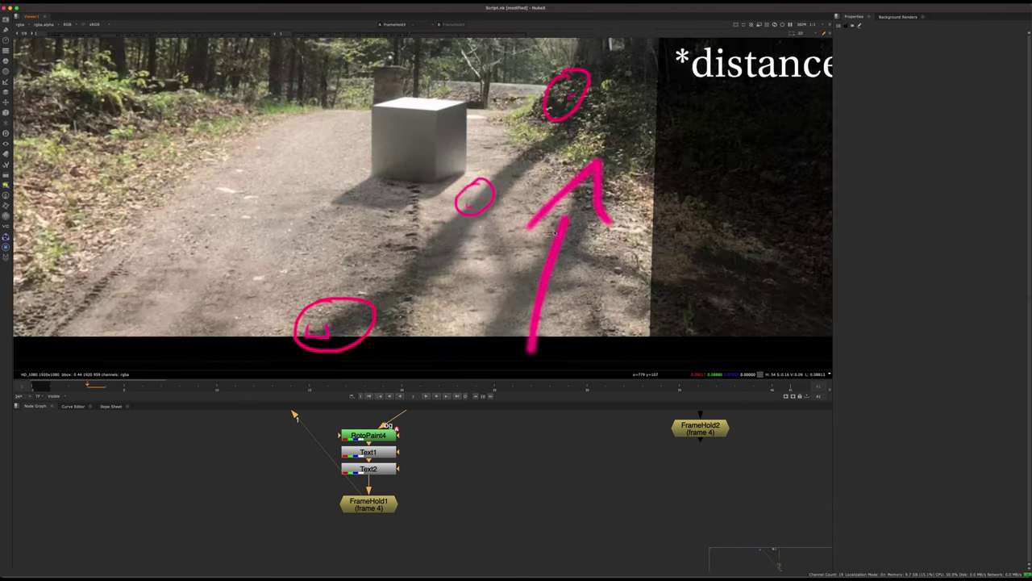
Step: Examine how the tree shadow's edge softness changes between the near, middle and far circled spots on the path
scroll(477, 284, down, 7)
scroll(443, 309, up, 2)
middle_drag(566, 205, 452, 226)
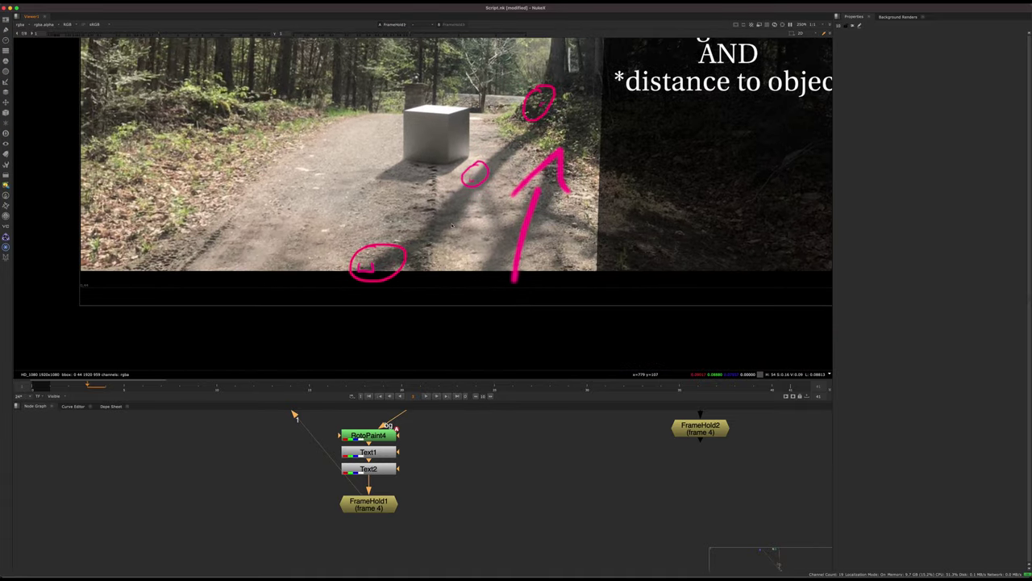
scroll(370, 259, up, 6)
scroll(370, 260, down, 4)
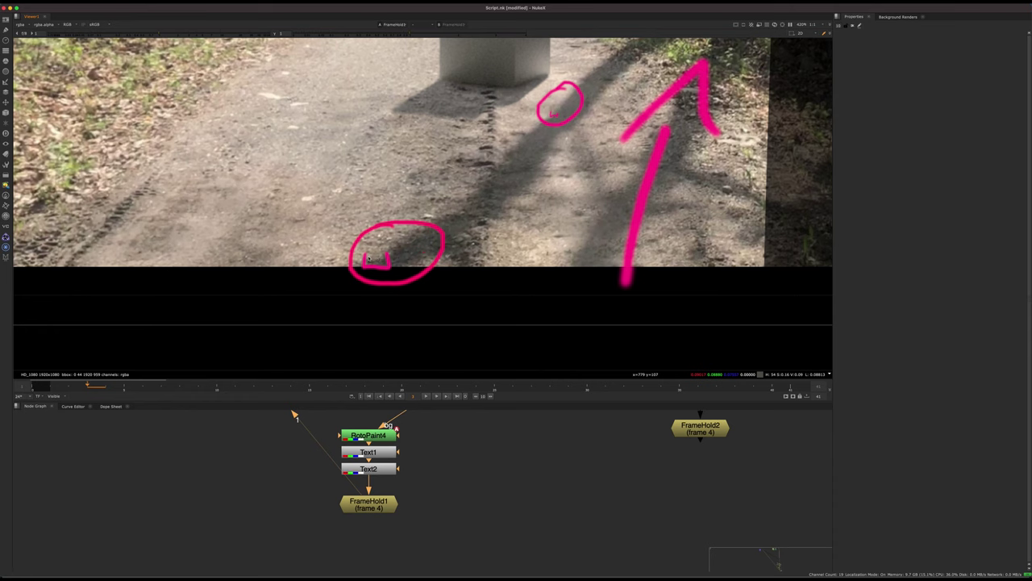
scroll(424, 256, down, 3)
scroll(468, 201, up, 6)
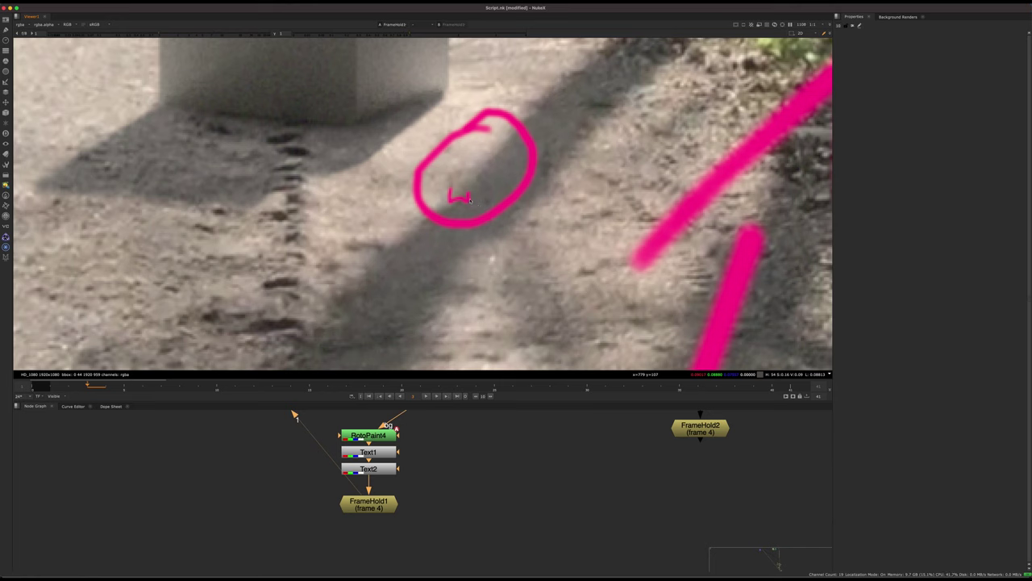
scroll(455, 196, down, 4)
scroll(530, 182, up, 5)
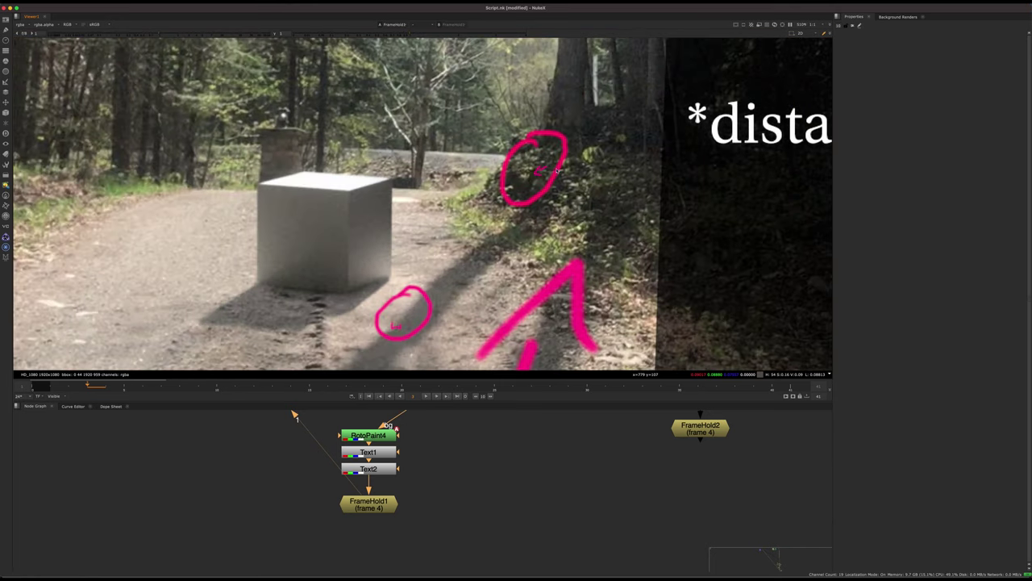
scroll(526, 175, down, 4)
middle_drag(526, 175, 467, 272)
scroll(493, 156, down, 3)
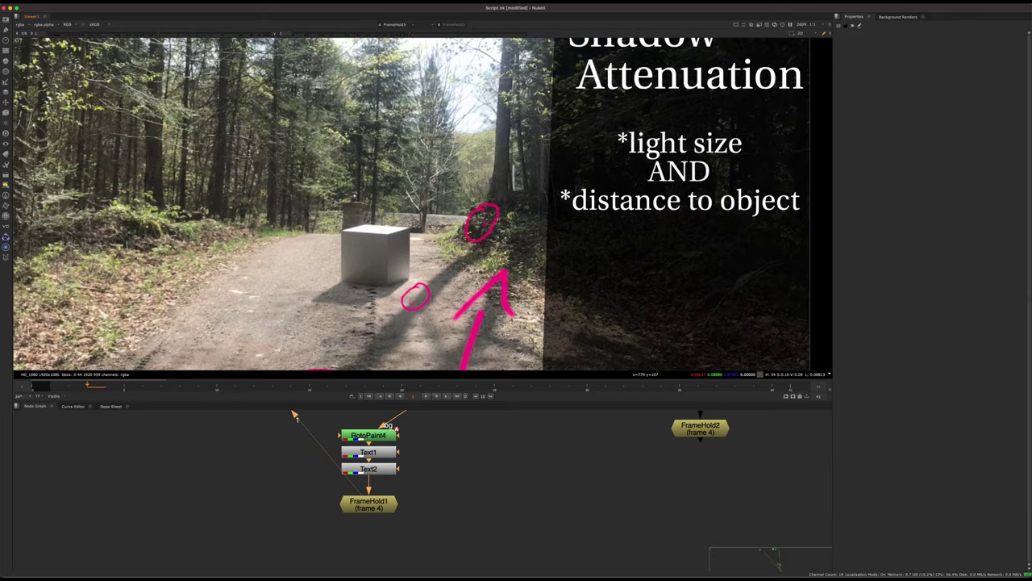
scroll(482, 222, up, 5)
scroll(486, 225, down, 5)
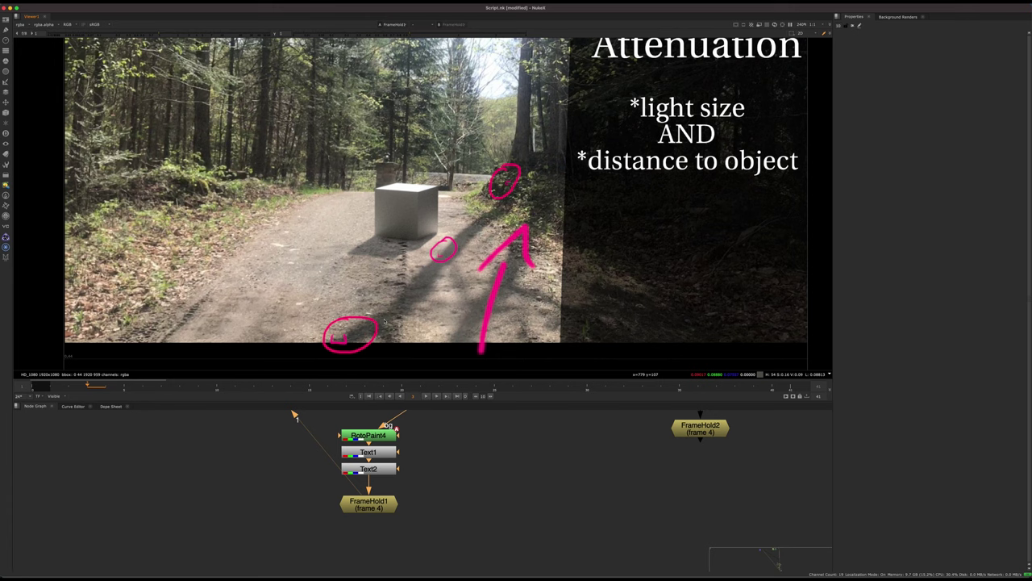
scroll(371, 350, down, 1)
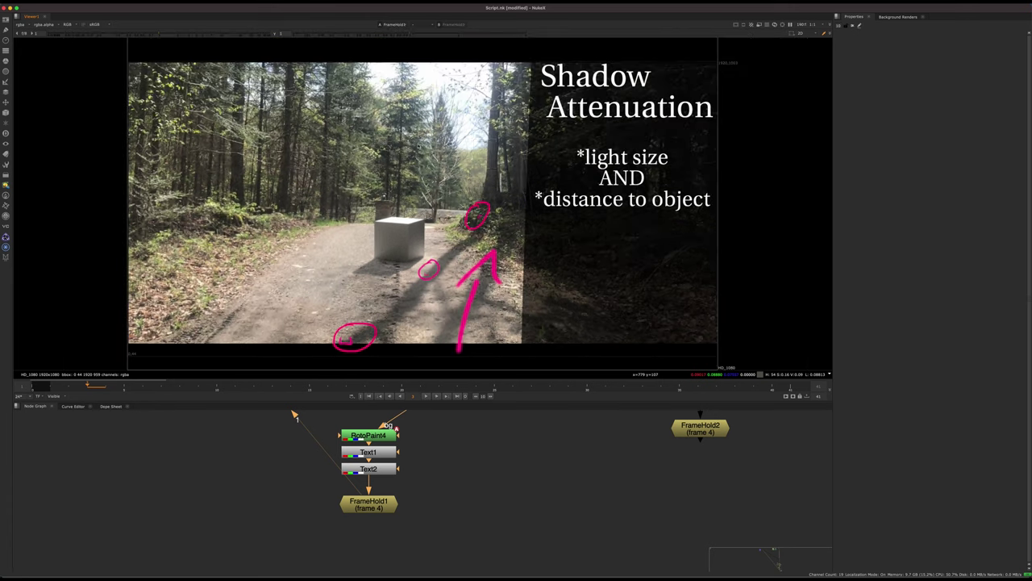
Step: View FrameHold2's green and blue markings around the cube's shadow, and compare them with the unmarked Crop1 result
scroll(528, 493, down, 2)
middle_drag(525, 489, 449, 544)
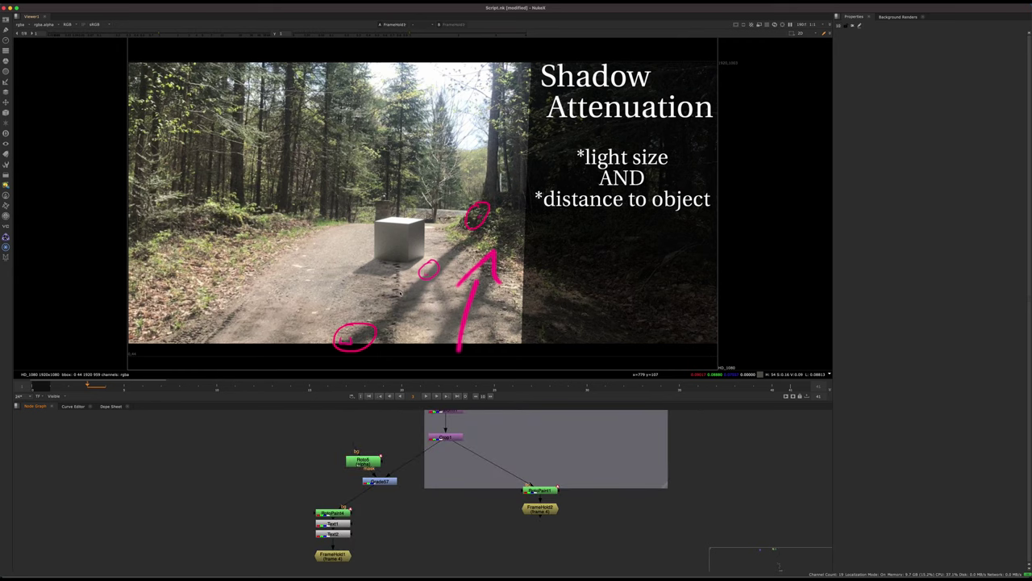
key(2)
drag(621, 279, 477, 196)
scroll(426, 257, up, 3)
middle_drag(431, 259, 486, 240)
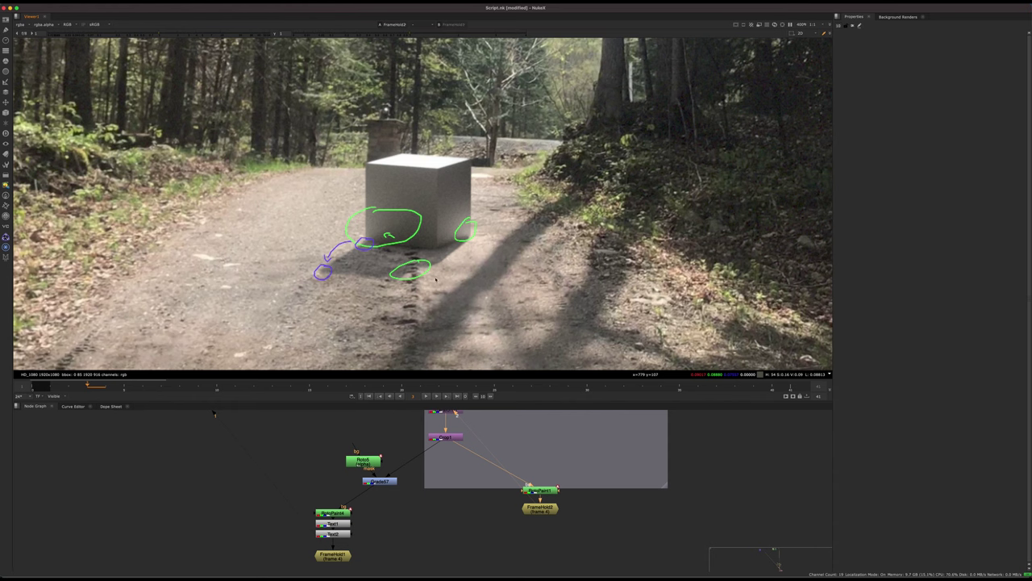
scroll(417, 229, up, 2)
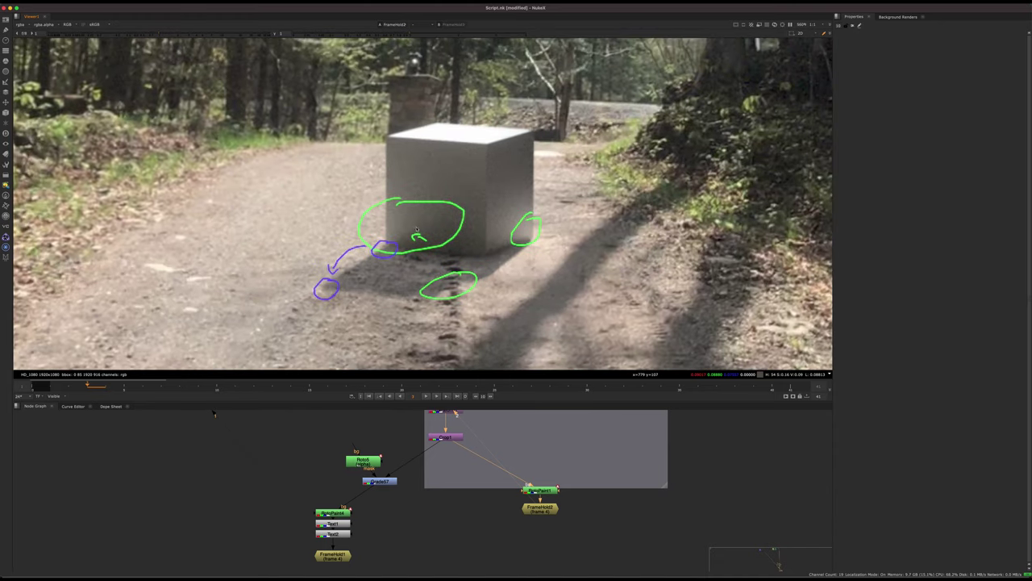
click(446, 437)
key(1)
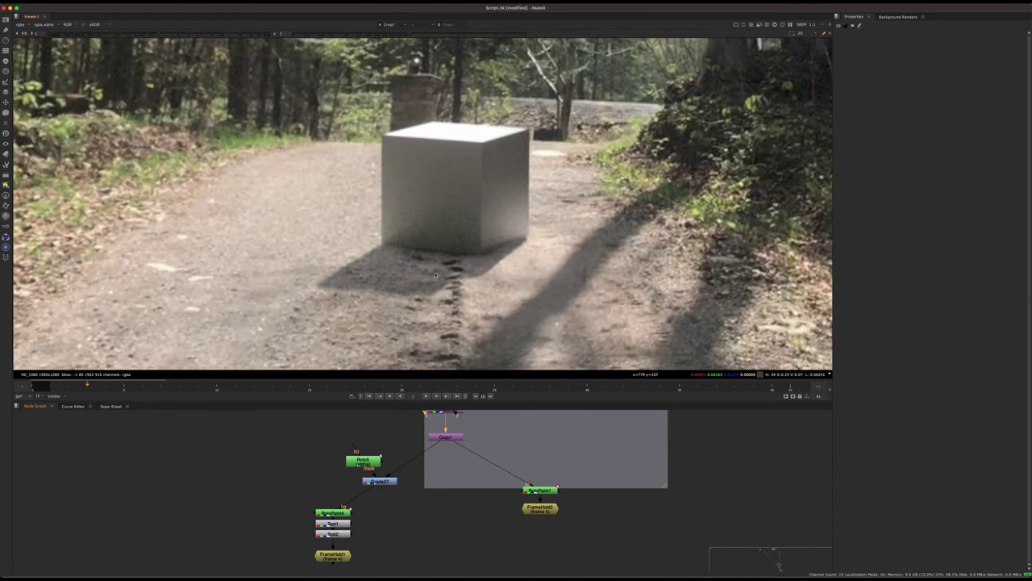
Step: Locate the Method 1 backdrop and show its final merge in the viewer
scroll(457, 473, down, 10)
middle_drag(426, 416, 426, 495)
scroll(427, 494, up, 10)
middle_drag(489, 477, 420, 517)
scroll(421, 512, up, 5)
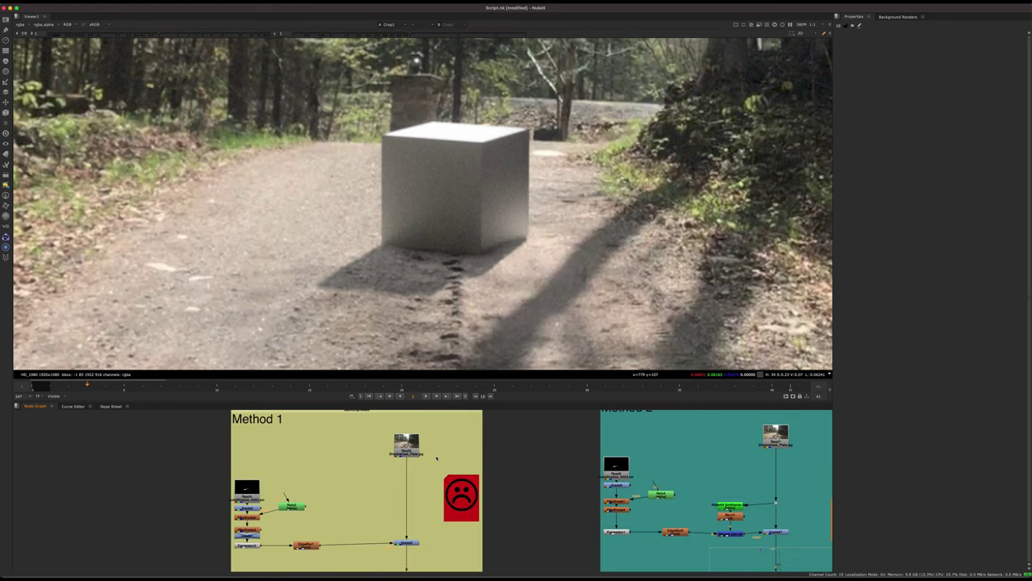
middle_drag(422, 565, 452, 459)
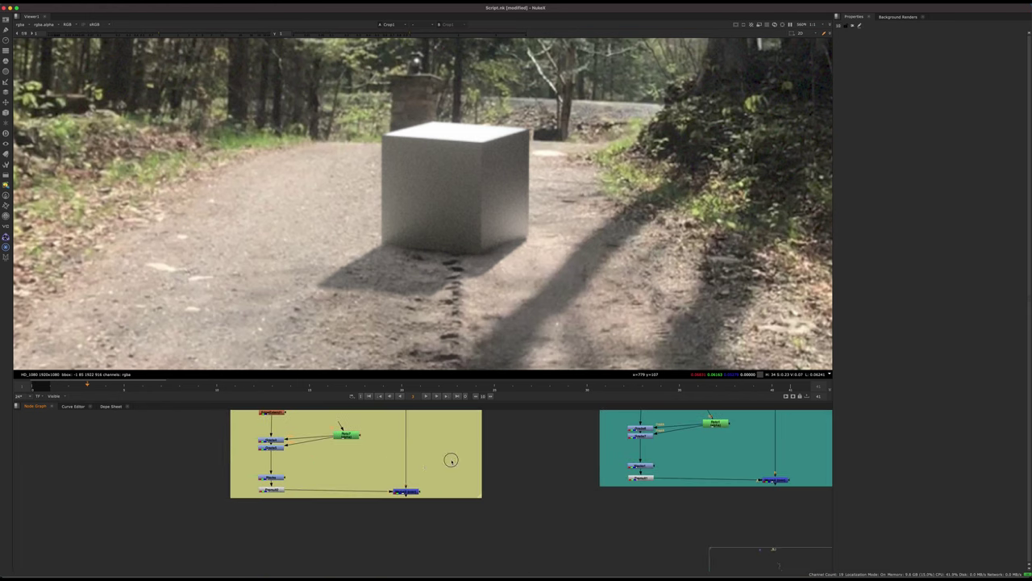
click(408, 491)
key(1)
Step: Compare Method 1's cube shadow with the Crop1 result by alternating between the two in the viewer
key(2)
key(1)
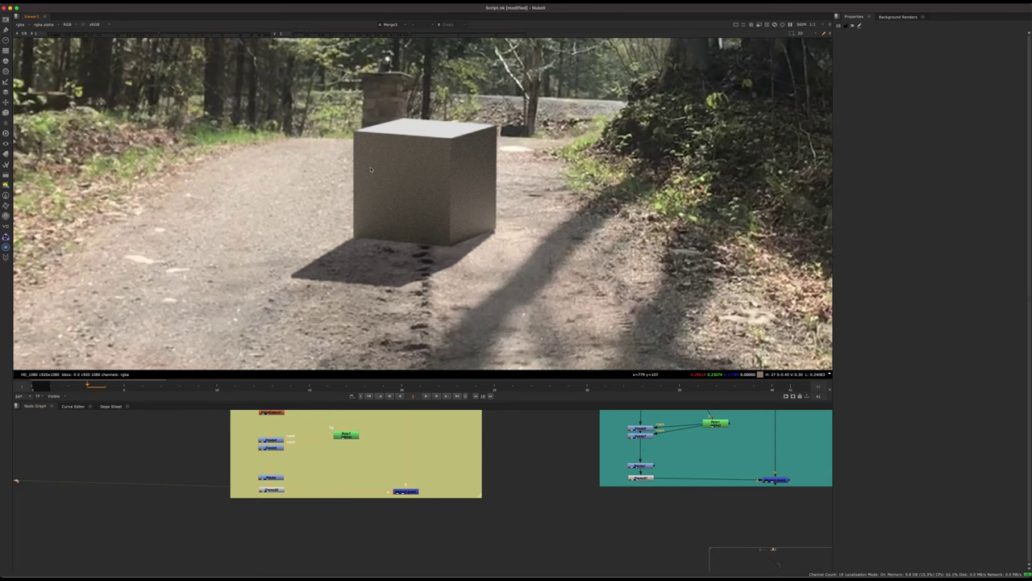
key(2)
key(1)
key(2)
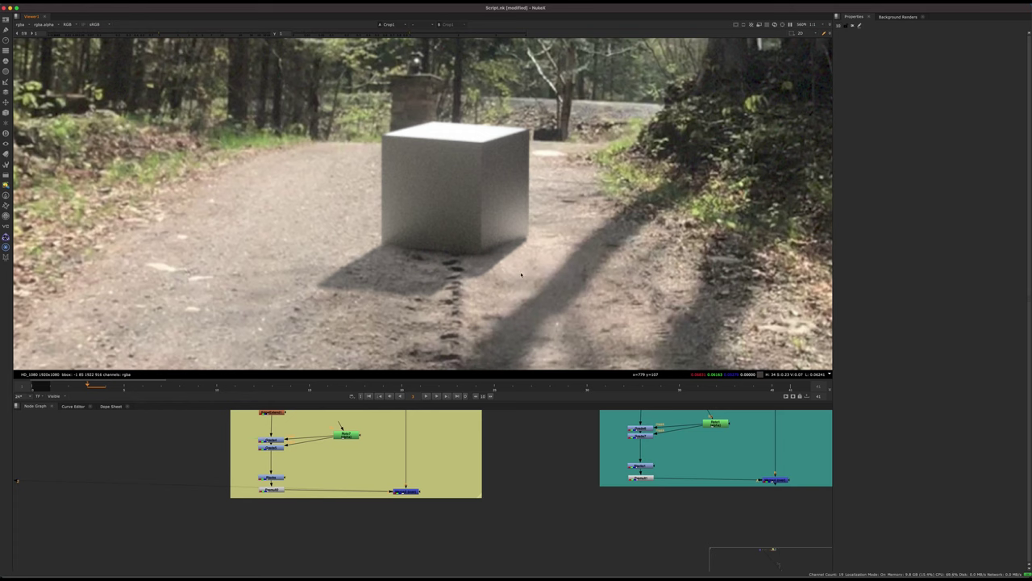
key(1)
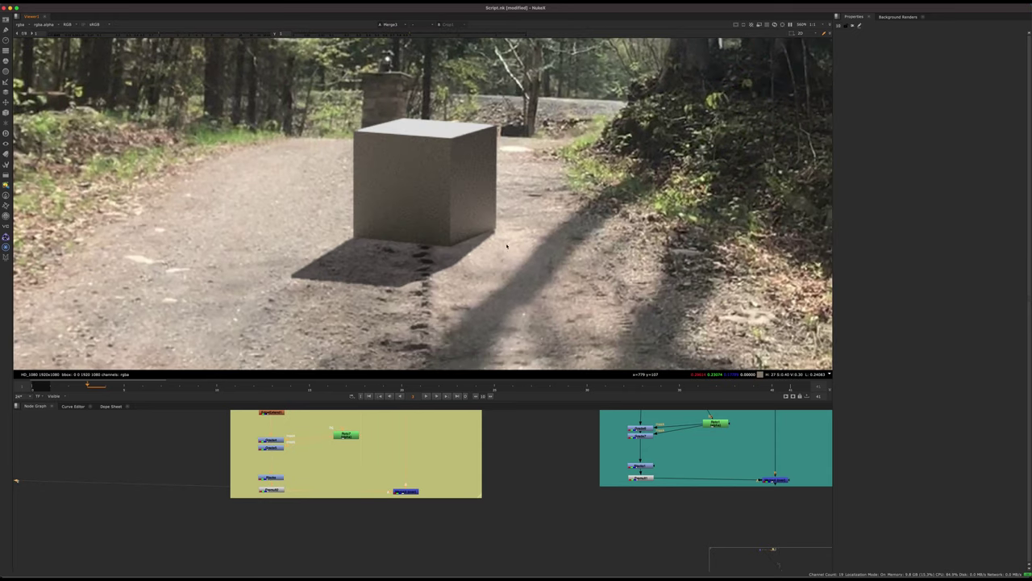
key(2)
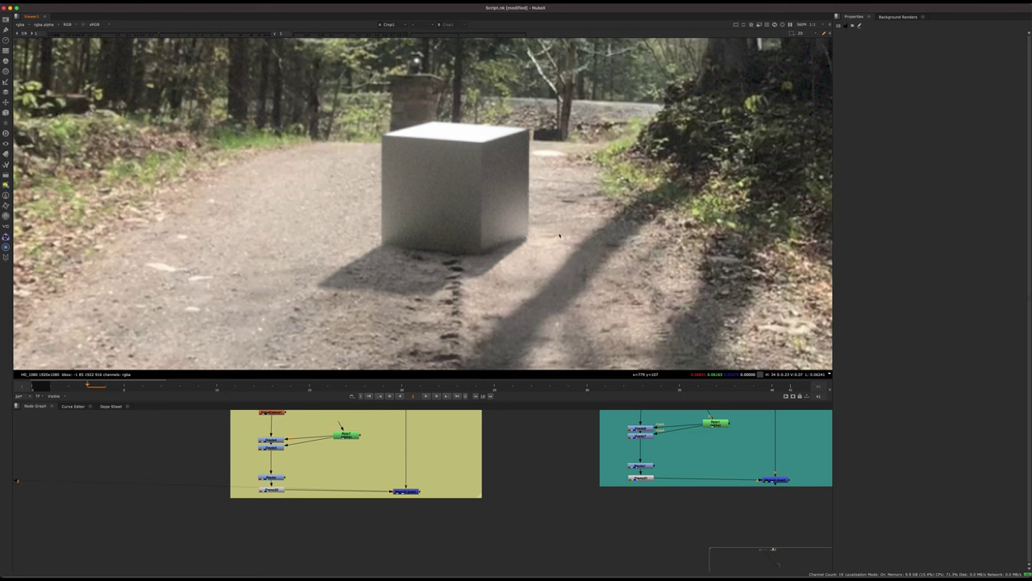
Step: Review Method 1's merge over the opening frames, watching the cube and its shadow
key(f)
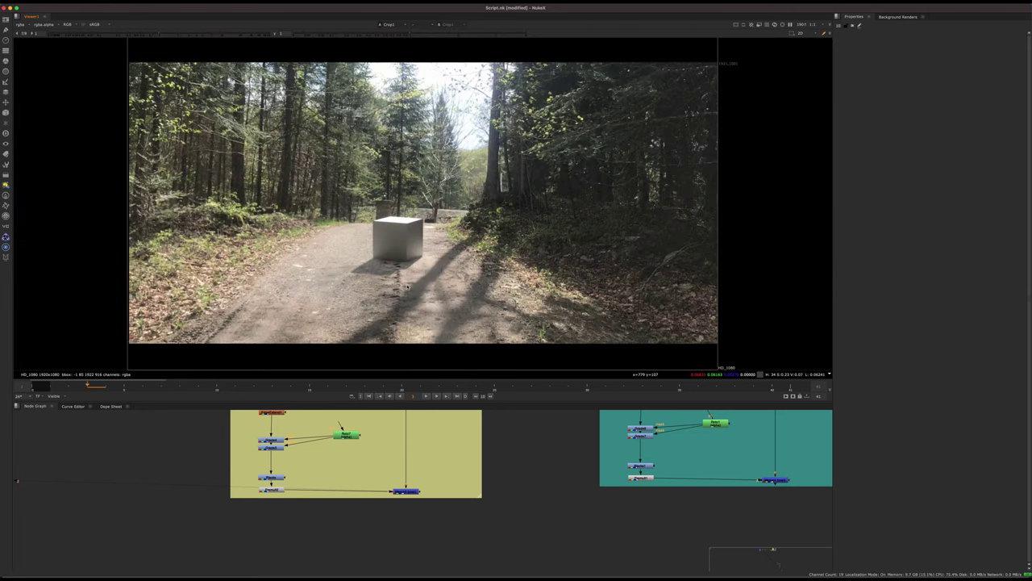
scroll(379, 272, up, 4)
key(1)
drag(76, 387, 143, 386)
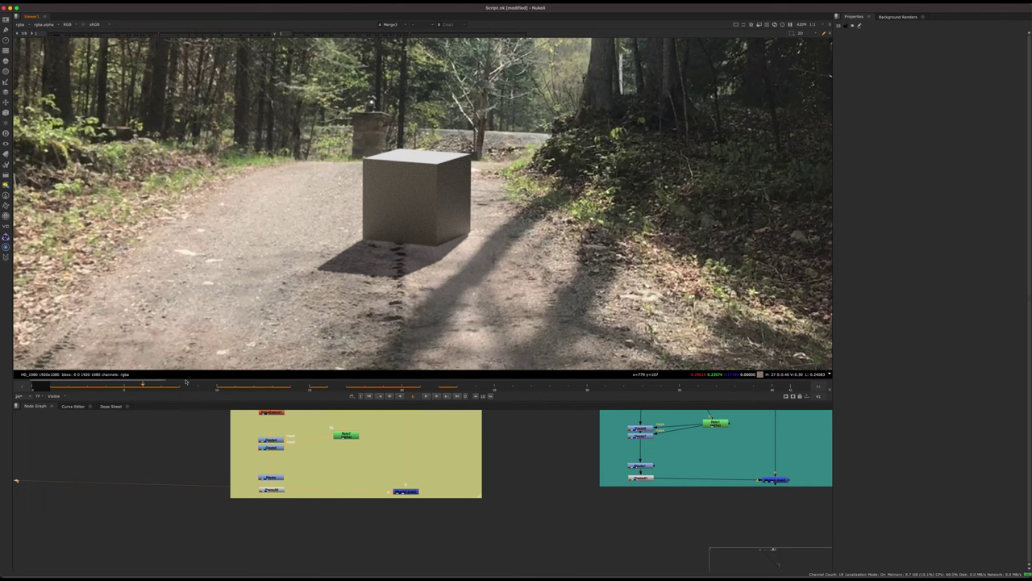
drag(185, 386, 71, 376)
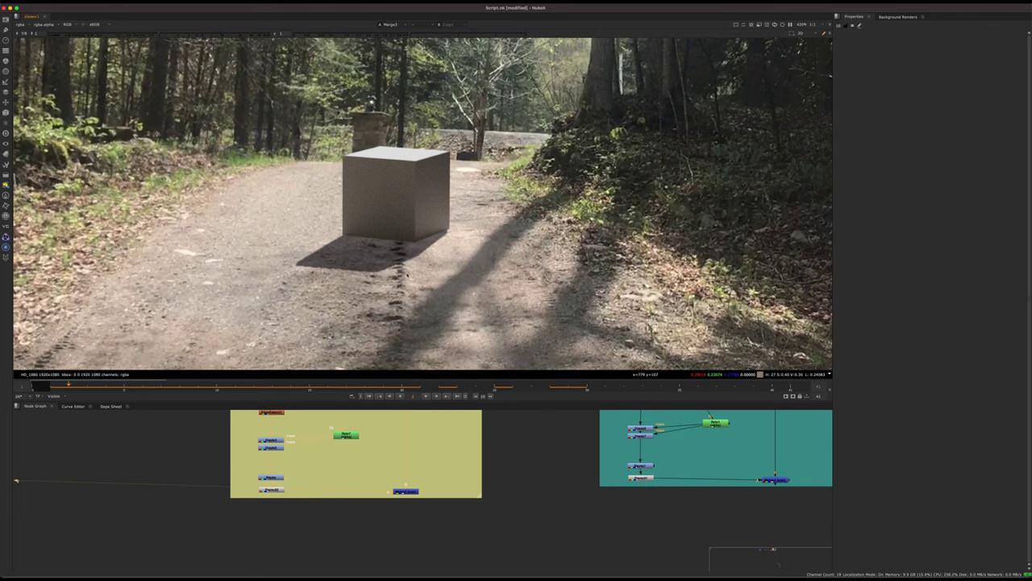
Step: Play back the Crop1 result close to the cube's shadow, return to the start of the range, and frame the whole image
key(2)
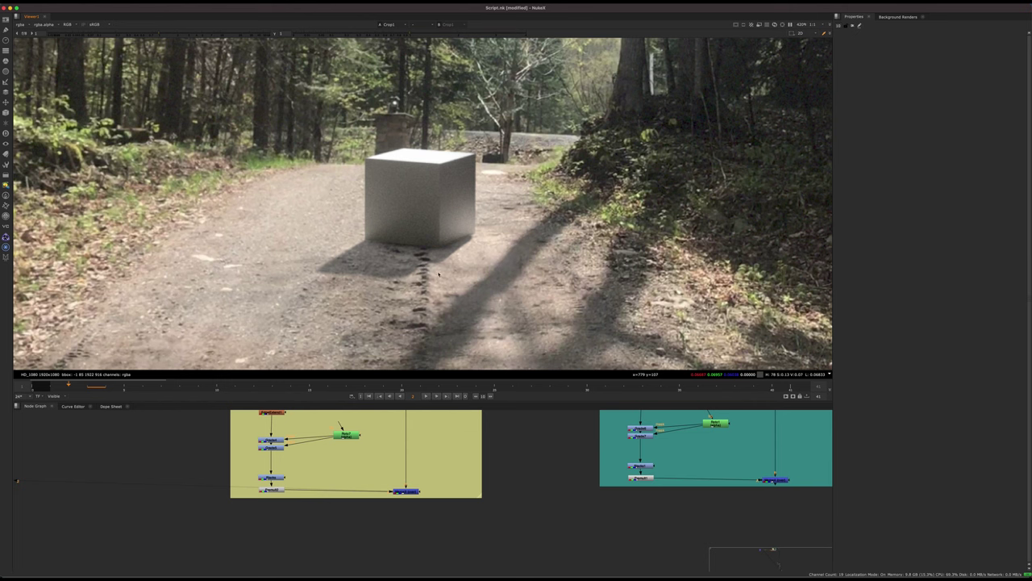
middle_drag(544, 290, 529, 235)
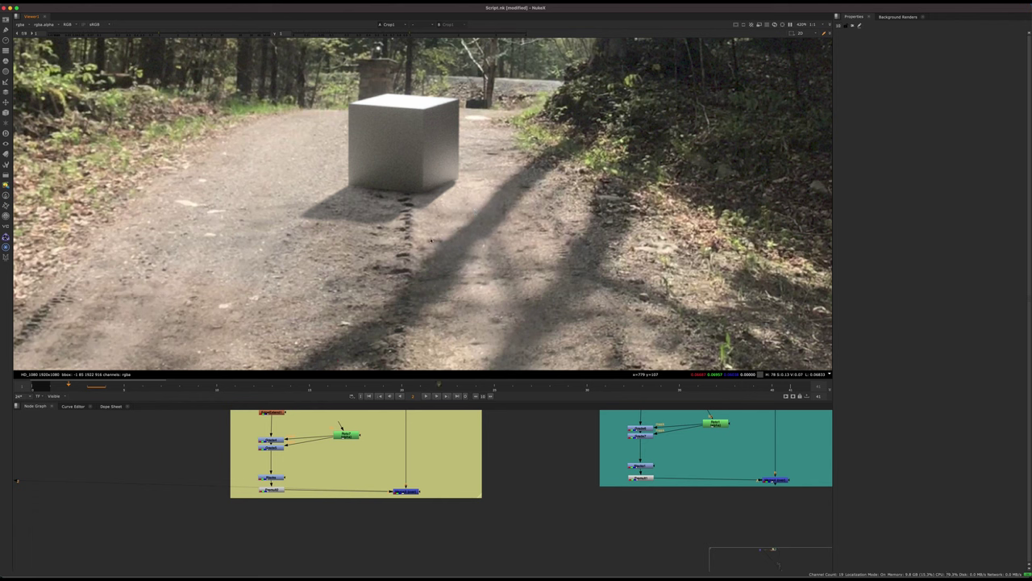
click(425, 395)
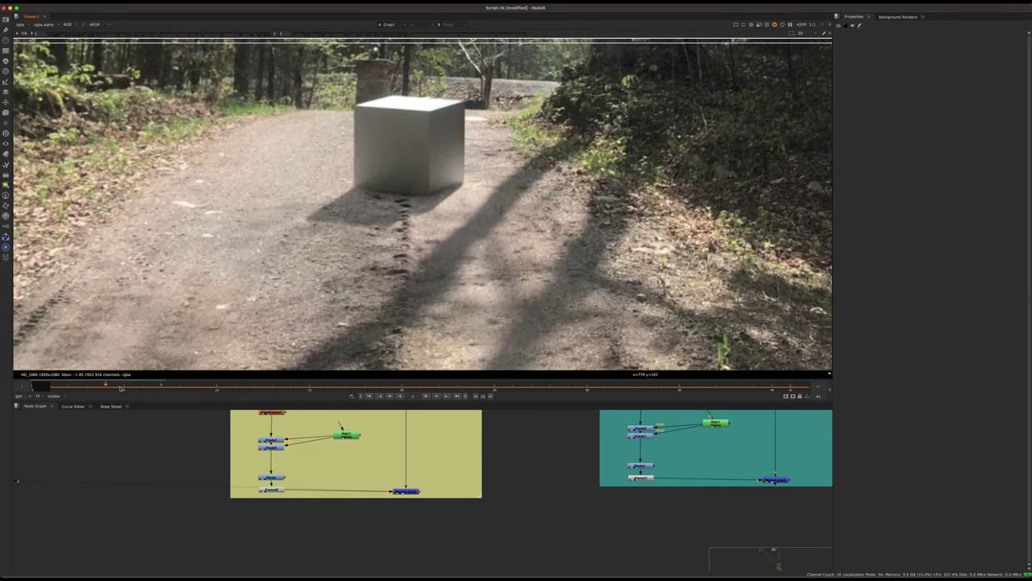
click(260, 383)
drag(260, 383, 58, 385)
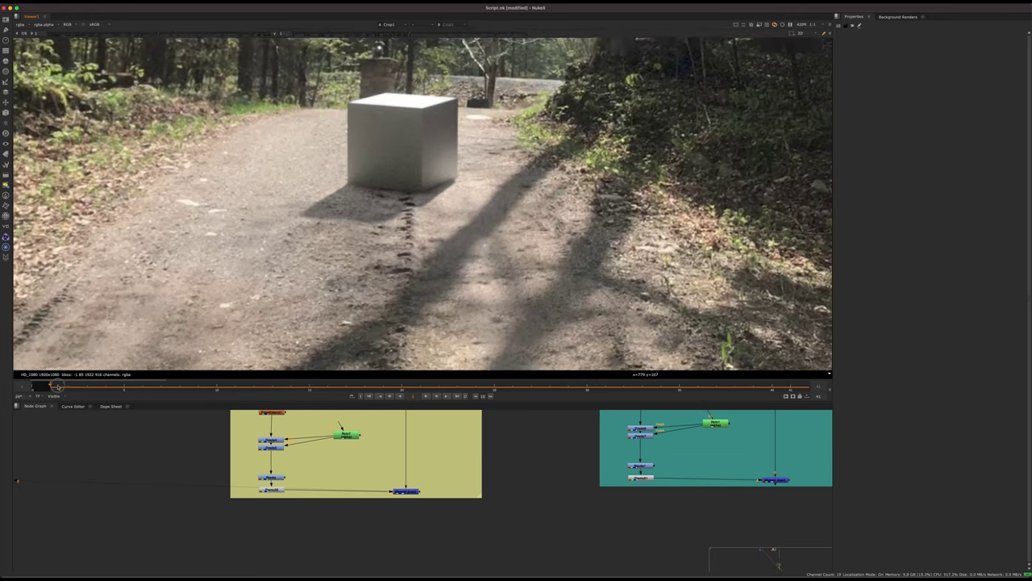
middle_click(448, 167)
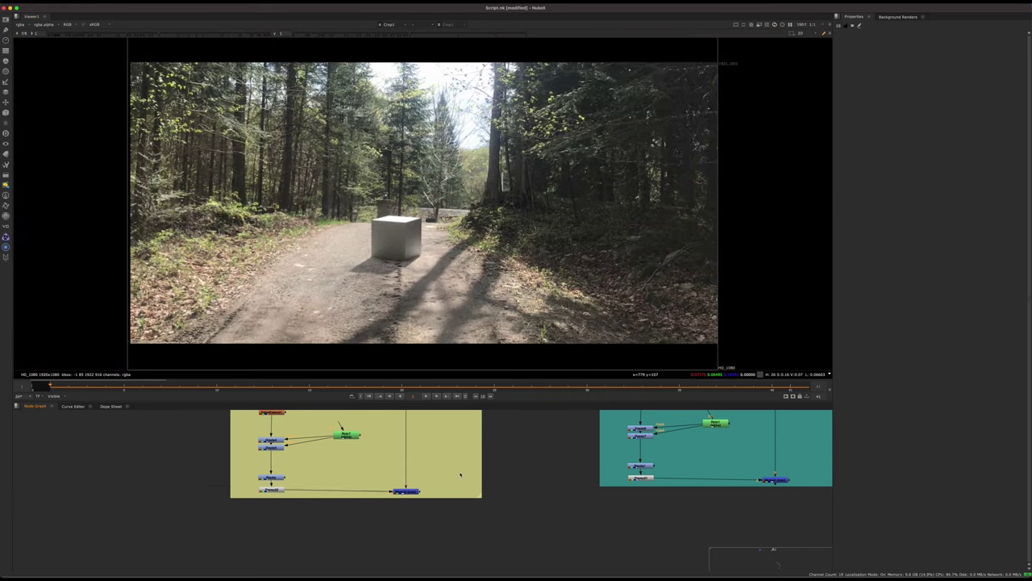
Step: Expand the node graph to fill the window and save the script
key(f)
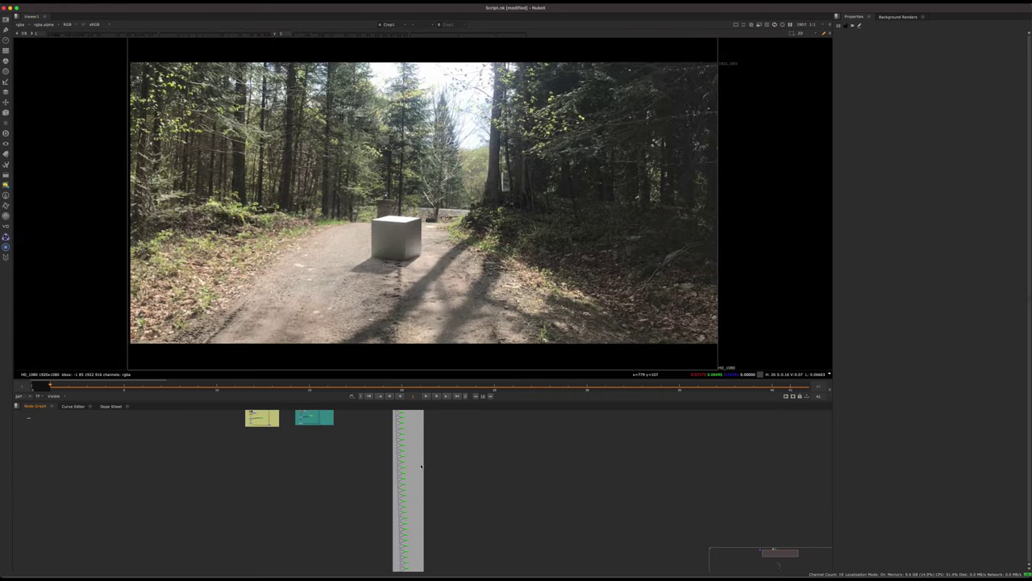
key(space)
middle_drag(475, 508, 520, 224)
middle_drag(498, 482, 534, 263)
key(super+s)
Step: Locate the Shadow Cleanplate backdrop and the separate ShadowCast_Plate Read with its Colorspace node beside it
middle_drag(493, 180, 456, 403)
middle_drag(507, 161, 483, 301)
scroll(428, 264, up, 7)
middle_drag(480, 168, 450, 271)
scroll(450, 271, up, 5)
drag(715, 157, 275, 373)
click(727, 420)
middle_drag(727, 420, 470, 335)
key(Tab)
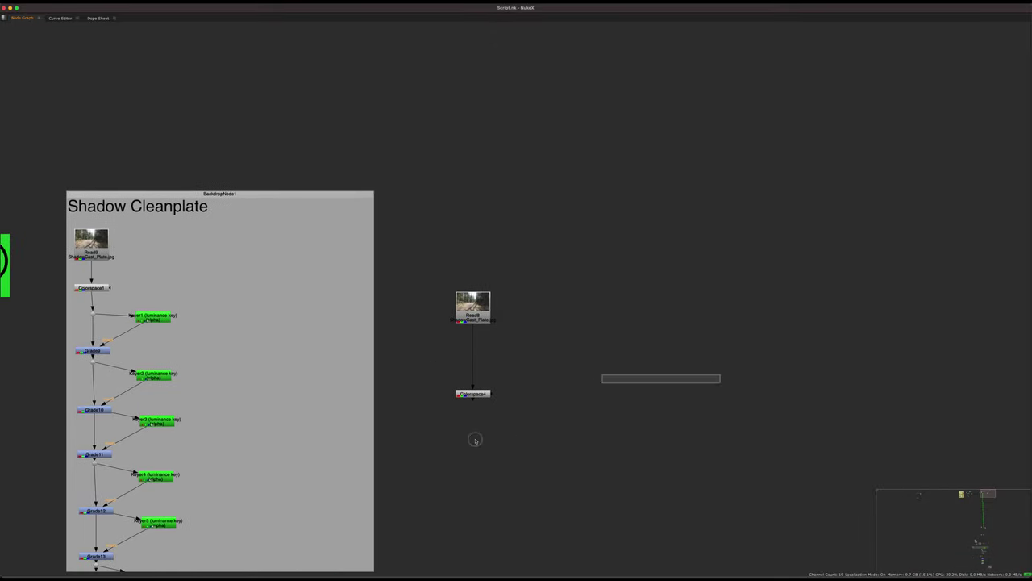
click(474, 394)
Step: Examine the upper Shadow Cleanplate chain and the separate plate nodes as a selected group beside the Method 1 and Method 2 backdrops
middle_drag(552, 388, 606, 432)
drag(531, 441, 531, 442)
middle_drag(514, 392, 768, 336)
middle_drag(750, 284, 748, 267)
scroll(508, 253, down, 5)
middle_drag(518, 381, 530, 279)
drag(588, 109, 463, 458)
mouse_move(732, 54)
mouse_down()
mouse_move(539, 212)
mouse_move(377, 427)
mouse_up()
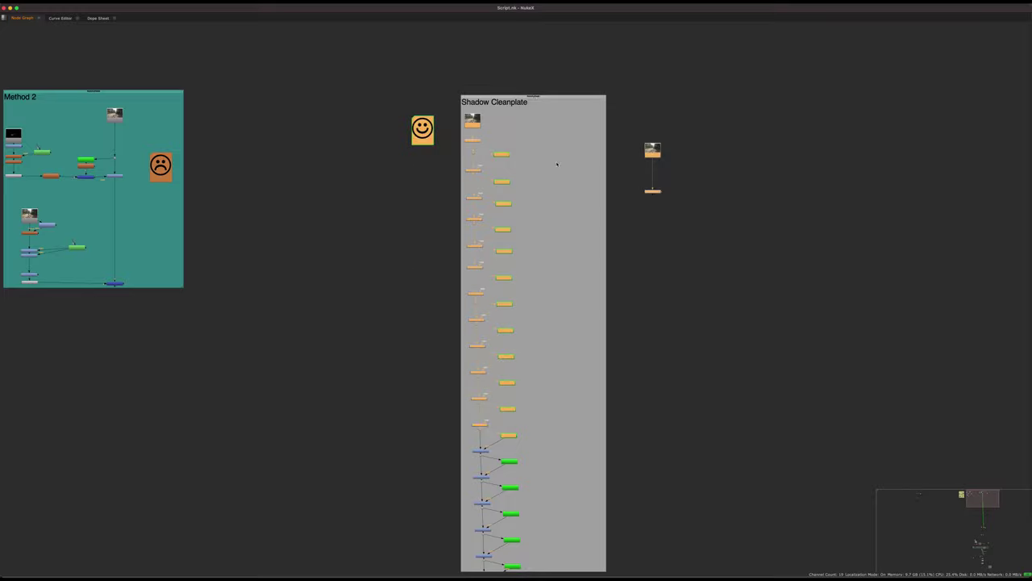
middle_drag(388, 148, 618, 163)
scroll(556, 156, down, 3)
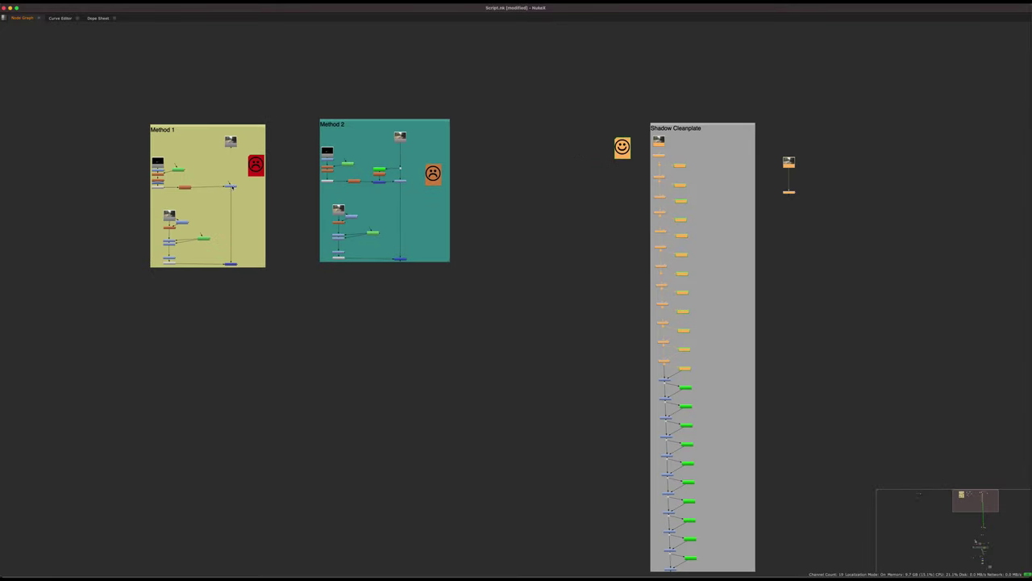
drag(234, 191, 237, 176)
middle_drag(496, 292, 240, 252)
drag(687, 37, 365, 389)
middle_drag(450, 134, 535, 254)
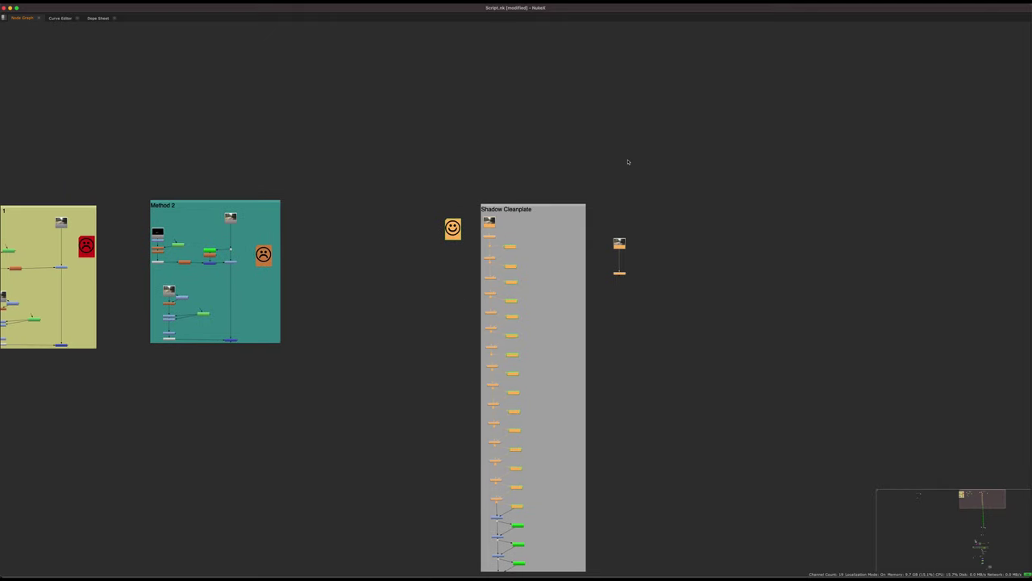
Step: Deselect the nodes and show Grade51, near the lower end of the Shadow Cleanplate chain, in the viewer
click(553, 349)
middle_drag(553, 348, 496, 187)
scroll(496, 187, down, 4)
middle_drag(480, 541, 443, 363)
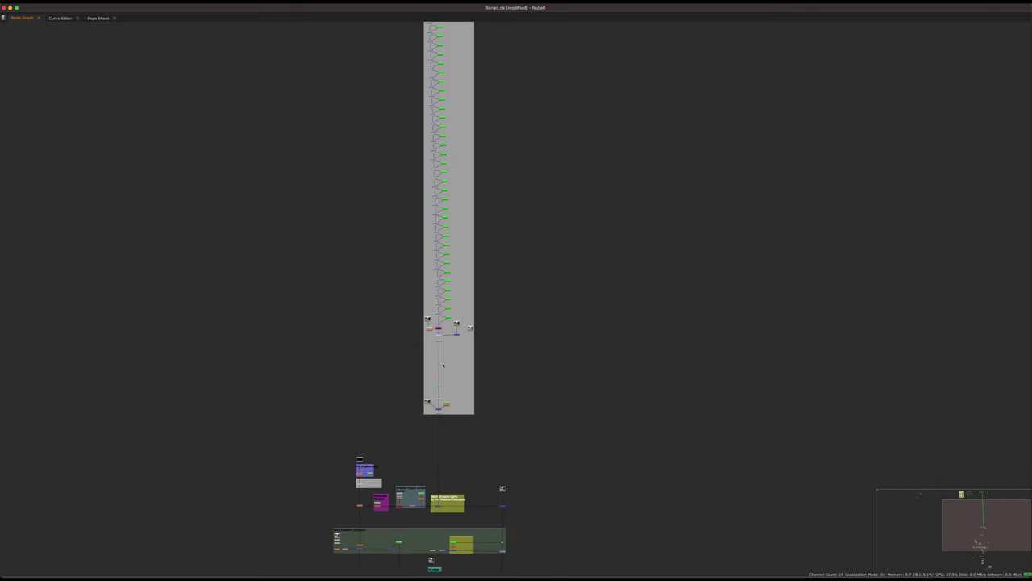
scroll(441, 362, up, 10)
middle_drag(457, 288, 385, 532)
key(space)
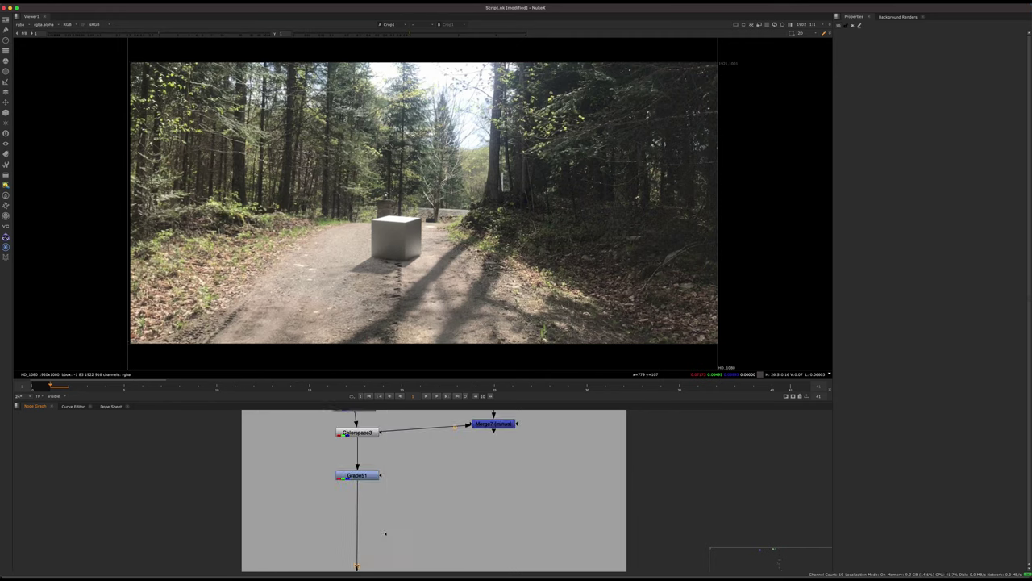
click(357, 476)
key(1)
Step: Save the script and examine the Copy1, Grade50 and Colorspace3 nodes feeding Grade51, with the neighbouring plate Reads
key(ctrl+s)
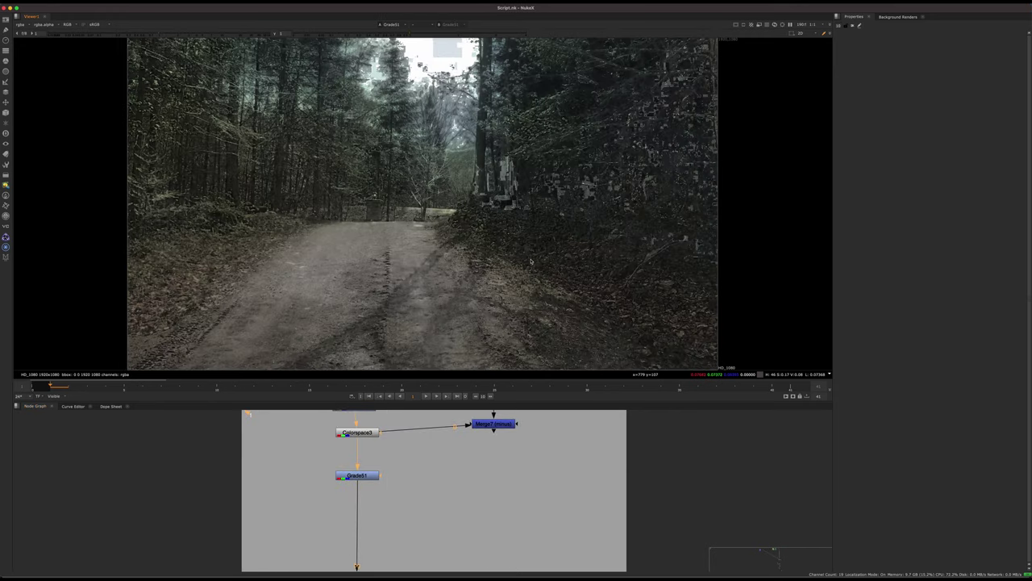
click(447, 464)
middle_drag(447, 465, 427, 512)
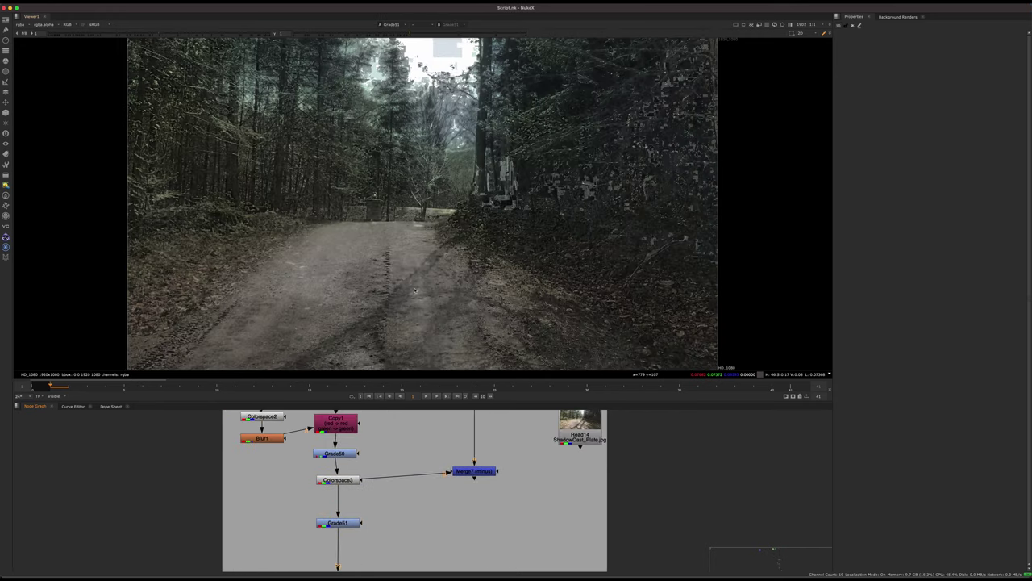
middle_drag(448, 291, 453, 295)
key(f)
middle_drag(412, 515, 407, 571)
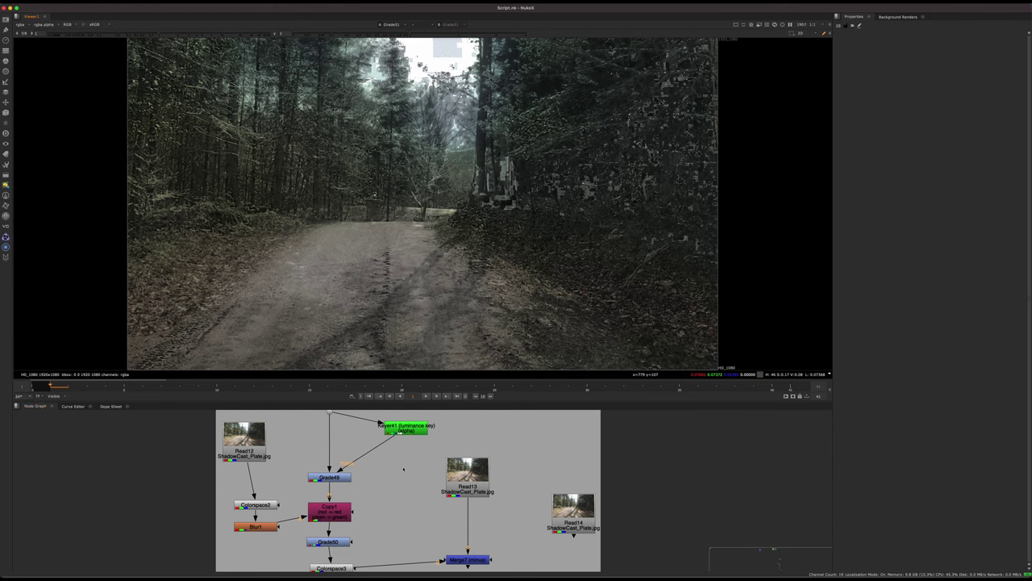
Step: Locate the "Mask Shadow Alpha by the Shadow Cleanplate" backdrop and show its Merge10 mask node in the viewer
scroll(402, 469, down, 8)
middle_drag(454, 530, 420, 488)
key(space)
middle_drag(451, 309, 479, 263)
scroll(476, 282, down, 4)
middle_drag(464, 414, 508, 199)
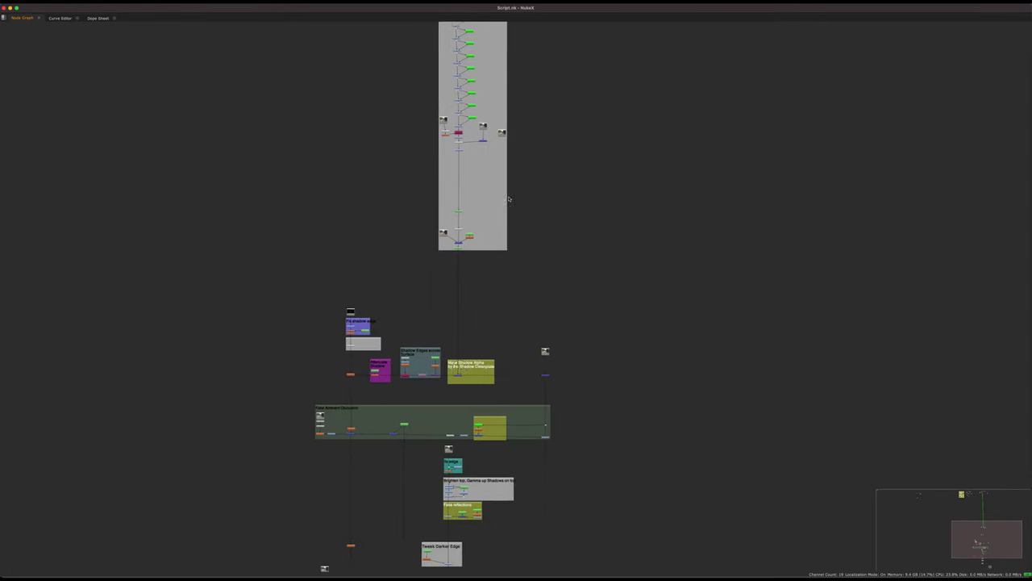
scroll(446, 398, up, 5)
middle_drag(510, 320, 534, 440)
scroll(476, 425, up, 4)
click(468, 465)
key(space)
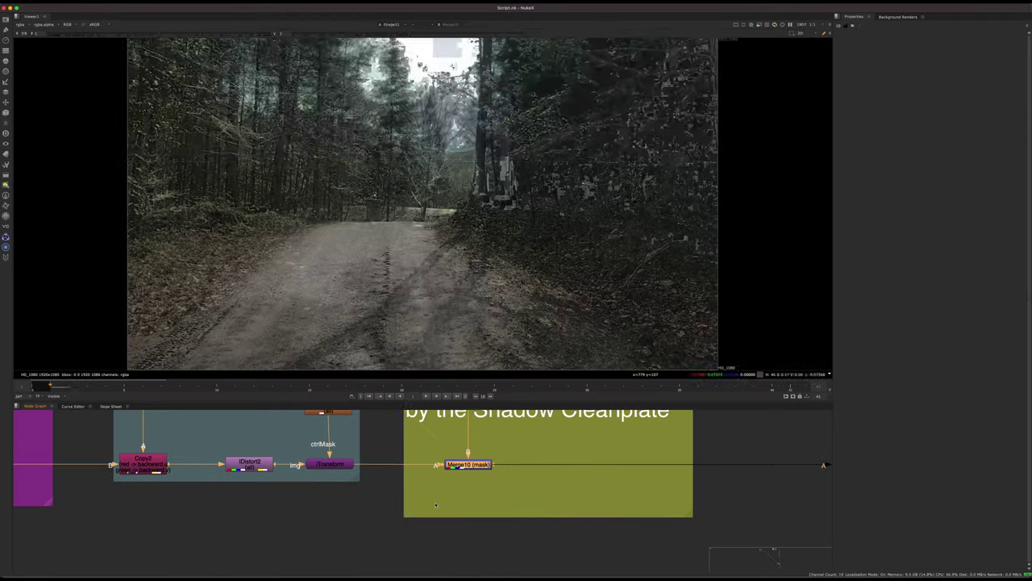
key(1)
Step: Compare the shadow matte at the iTransform and further upstream with the cleanplate-masked result at Merge10
click(332, 463)
key(1)
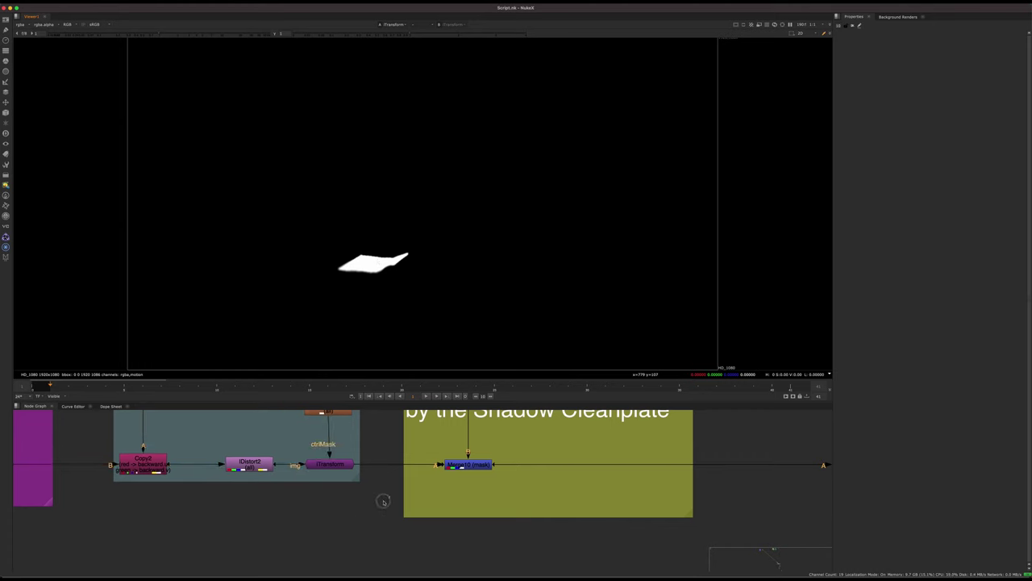
scroll(382, 501, down, 4)
middle_drag(382, 502, 515, 550)
middle_drag(200, 496, 391, 479)
click(323, 505)
key(1)
middle_drag(515, 482, 107, 433)
click(355, 460)
key(1)
Step: View the Merge that puts the masked shadow into the plate and toggle it off and on to compare
drag(633, 449, 817, 507)
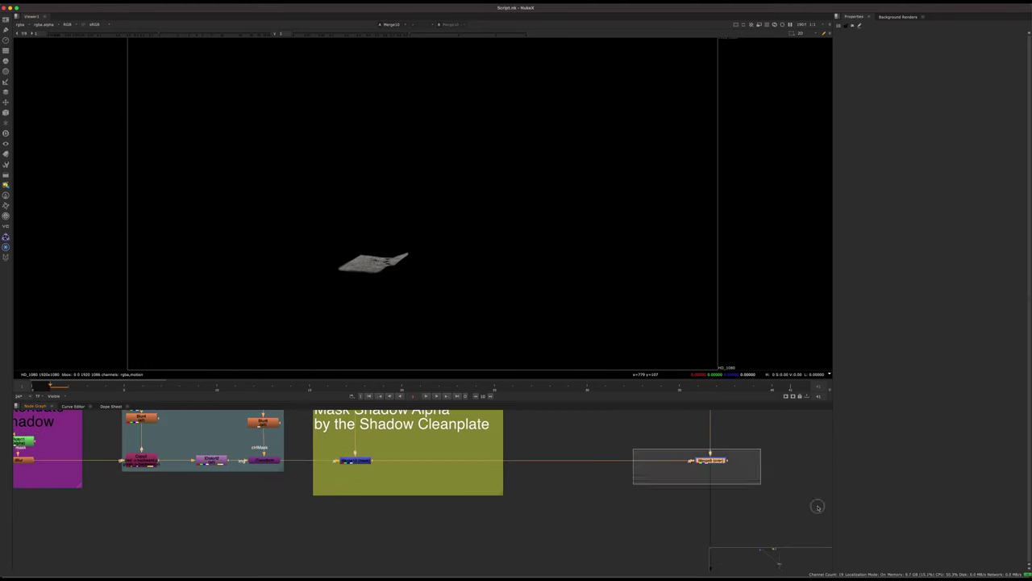
key(1)
click(711, 460)
key(d)
key(d)
key(d)
key(d)
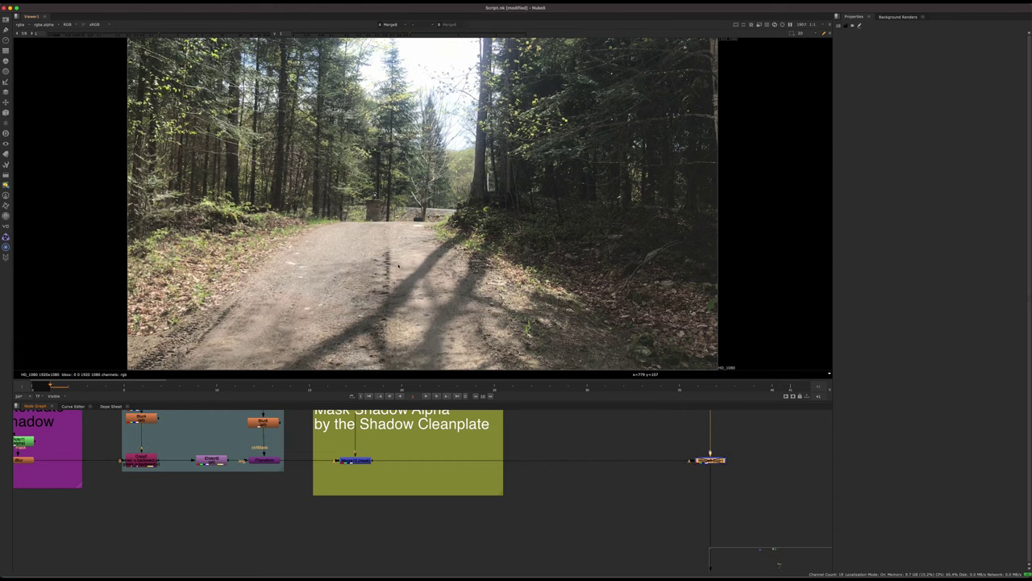
Step: Return to the Shadow Cleanplate backdrop and show the separate Read8 plate beside it in the viewer
scroll(462, 486, down, 10)
middle_drag(462, 486, 449, 507)
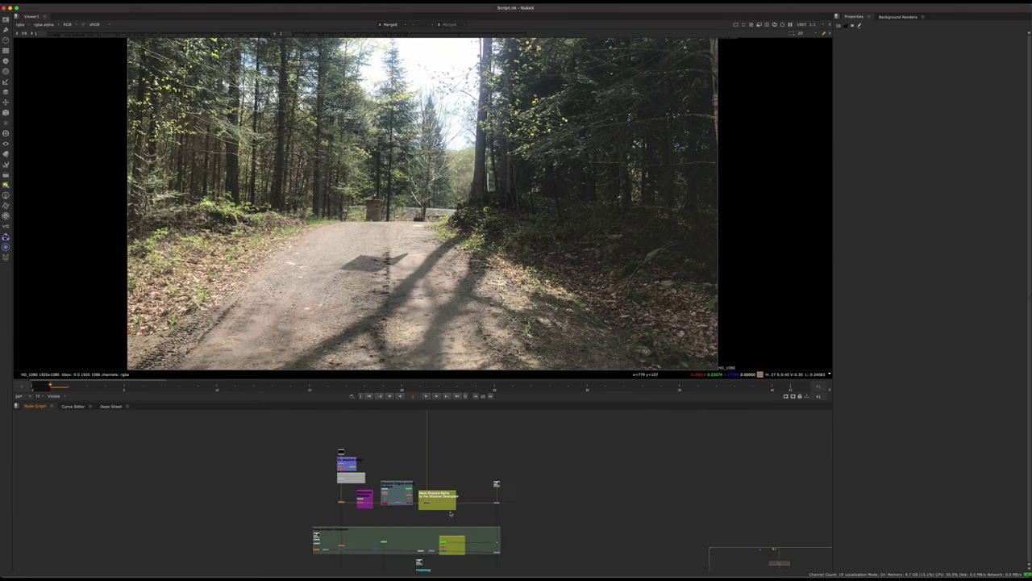
key(space)
middle_drag(481, 392, 474, 542)
middle_drag(516, 96, 477, 295)
scroll(379, 305, up, 10)
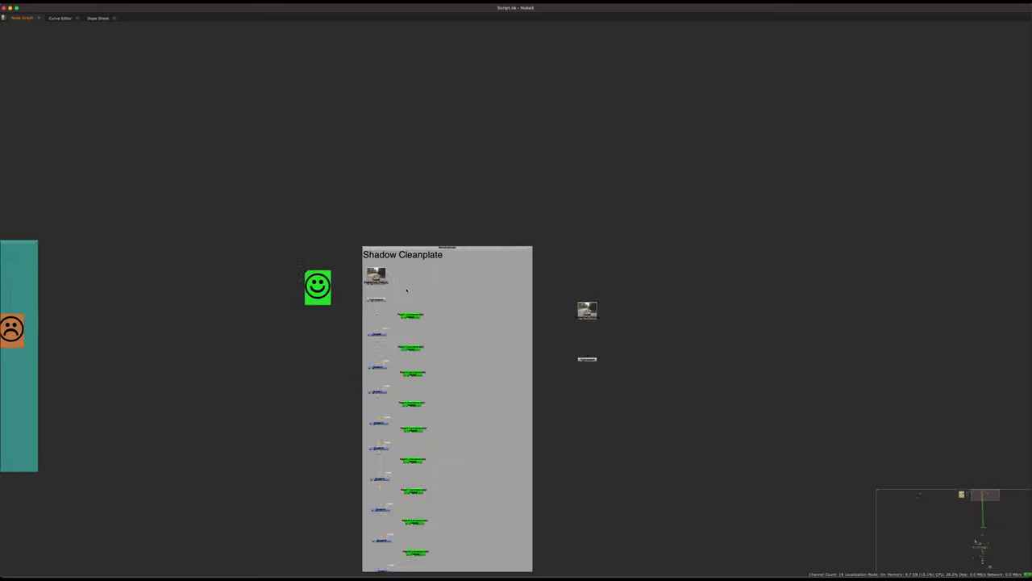
middle_drag(814, 453, 352, 406)
drag(426, 339, 705, 209)
middle_drag(573, 333, 417, 410)
key(1)
key(space)
Step: Open the settings of Colorspace4 below Read8 and show its HSV output in the viewer
click(361, 462)
middle_drag(361, 462, 392, 514)
middle_drag(417, 548, 441, 486)
double_click(391, 505)
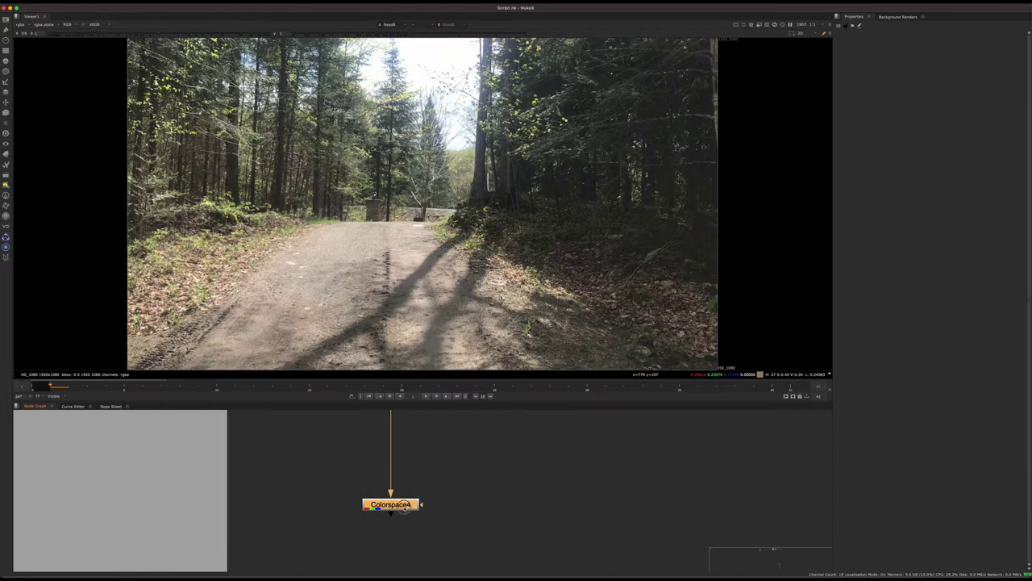
click(464, 460)
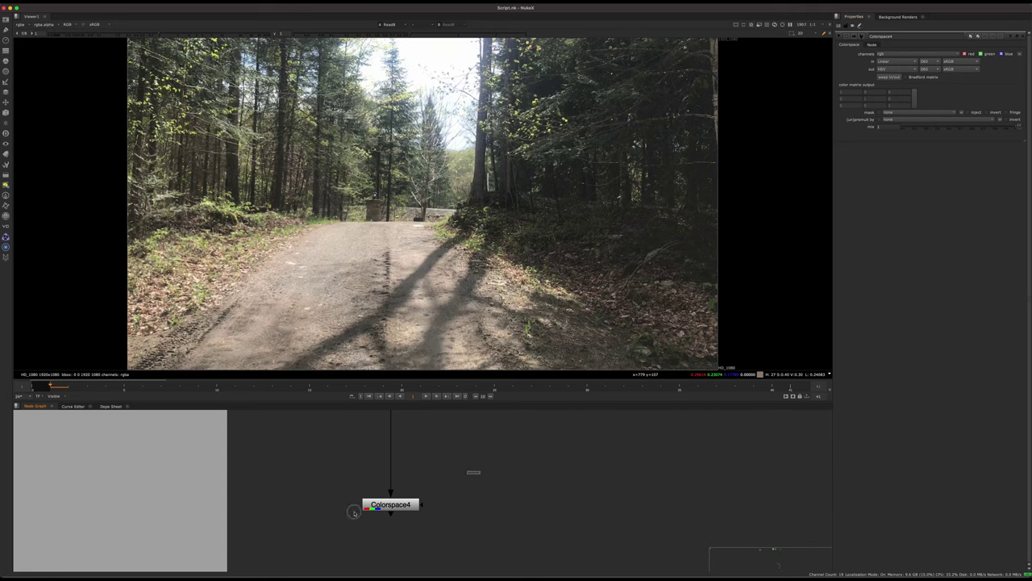
key(1)
click(390, 505)
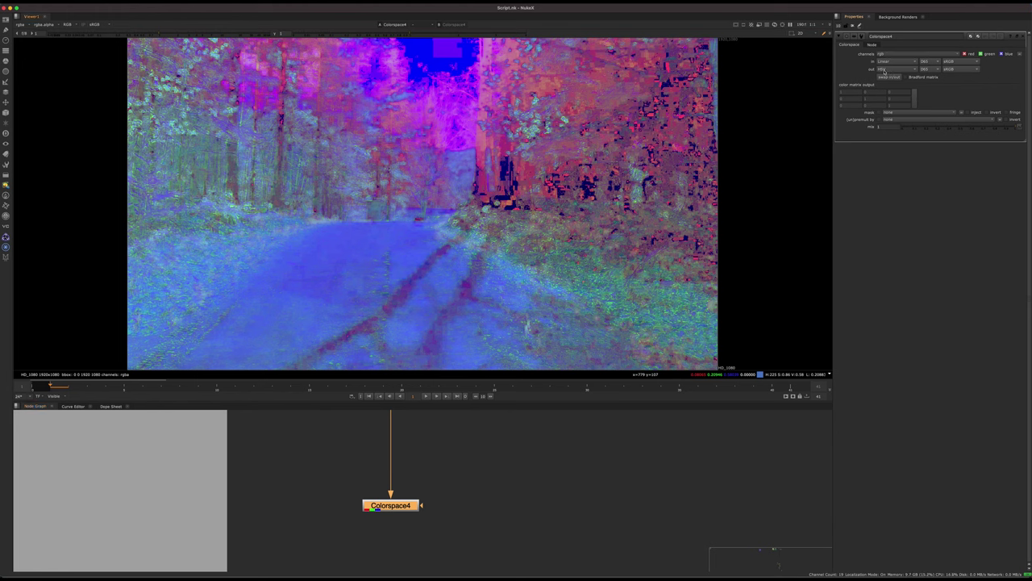
Step: Inspect the red, green and blue channels of Colorspace4 in turn, and return to the full RGB view
key(r)
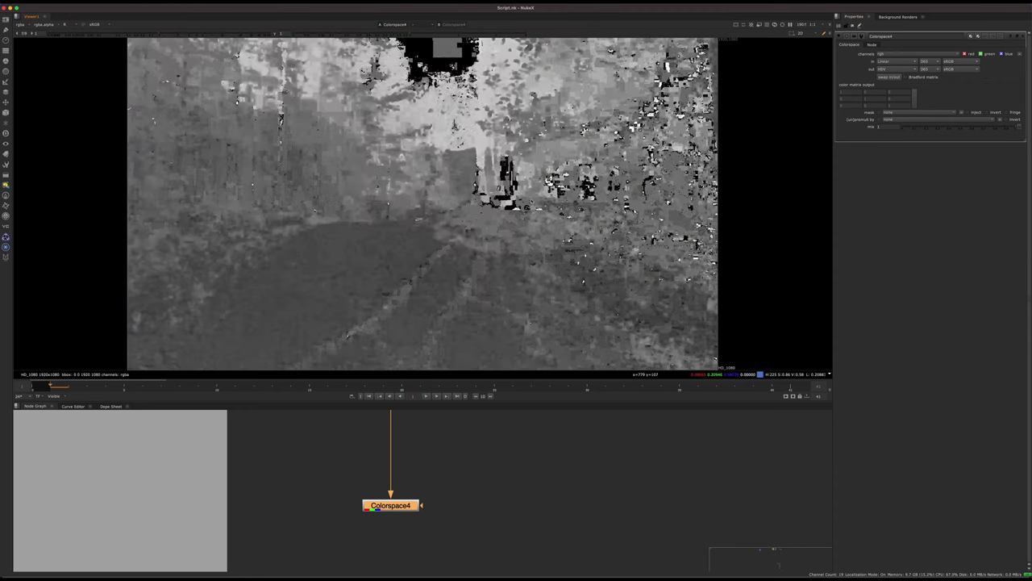
key(g)
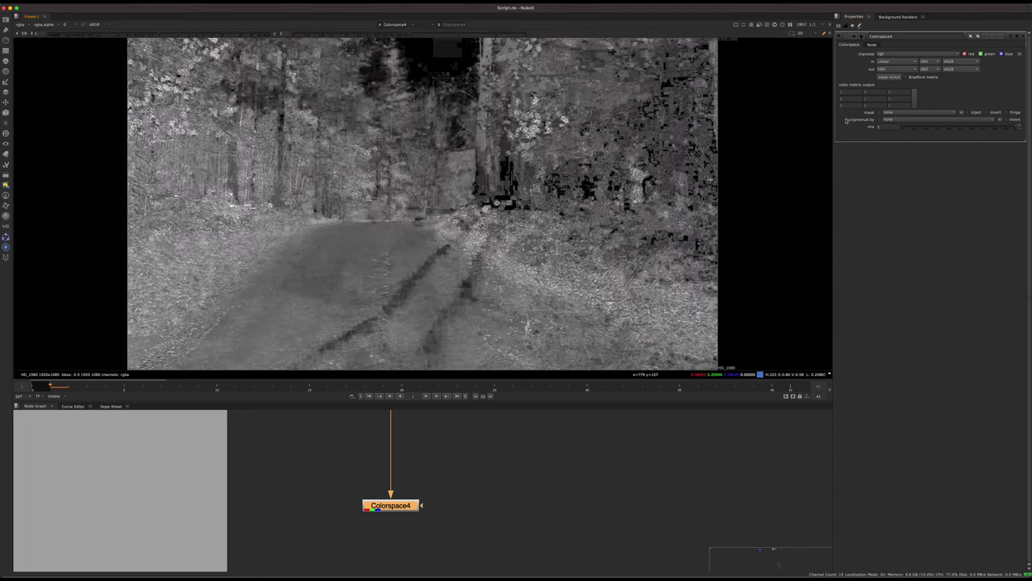
key(b)
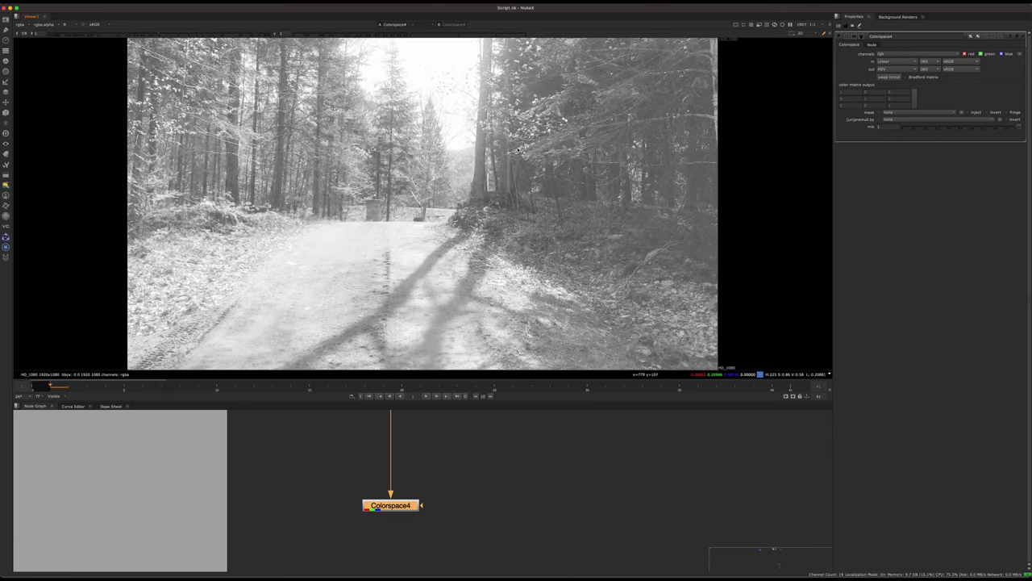
key(b)
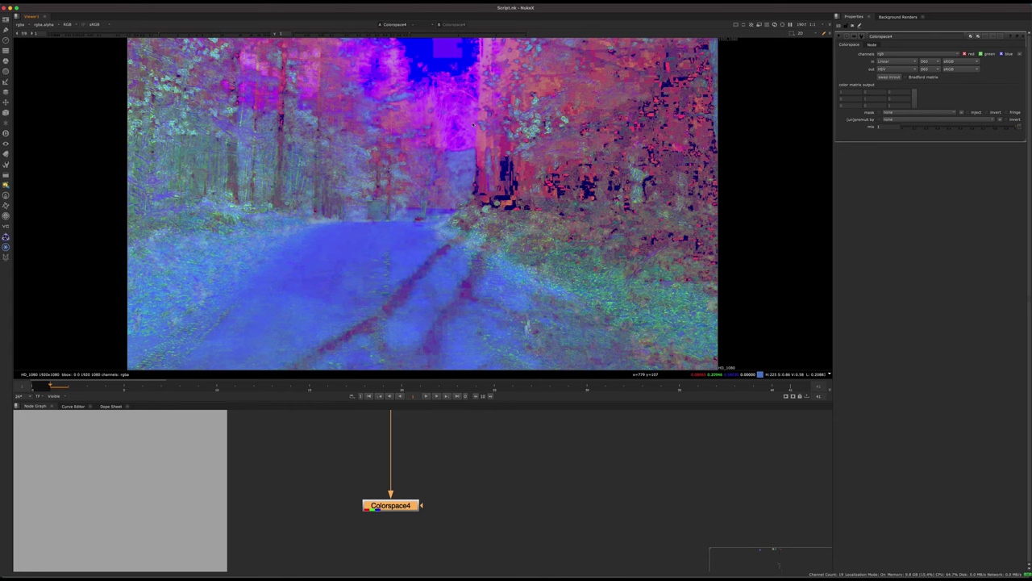
Step: View the Read8 plate again, followed by the Dot below Colorspace1 in the Shadow Cleanplate chain
click(448, 466)
middle_drag(413, 450, 415, 499)
scroll(395, 444, down, 3)
click(442, 443)
key(1)
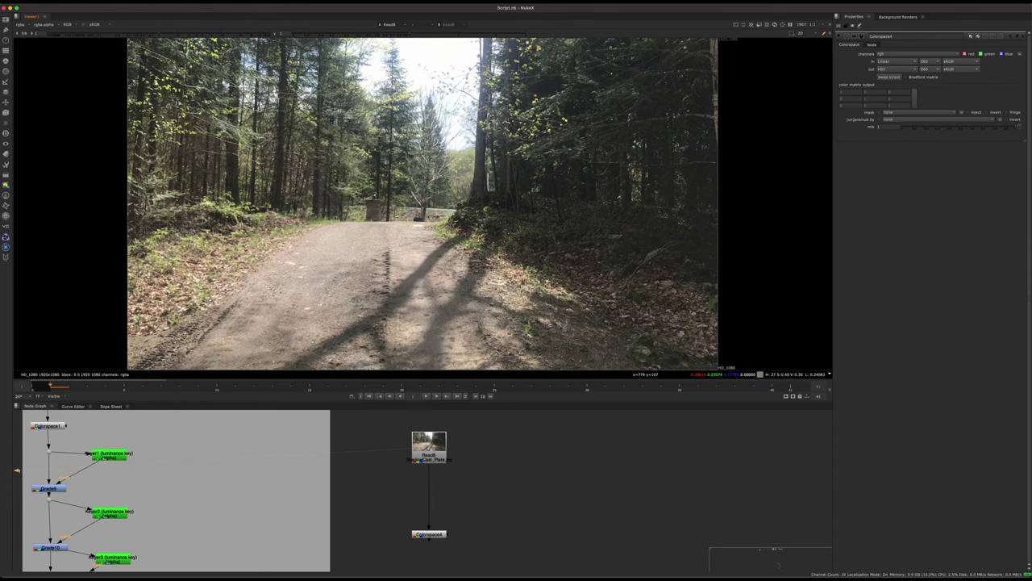
middle_drag(347, 474, 490, 466)
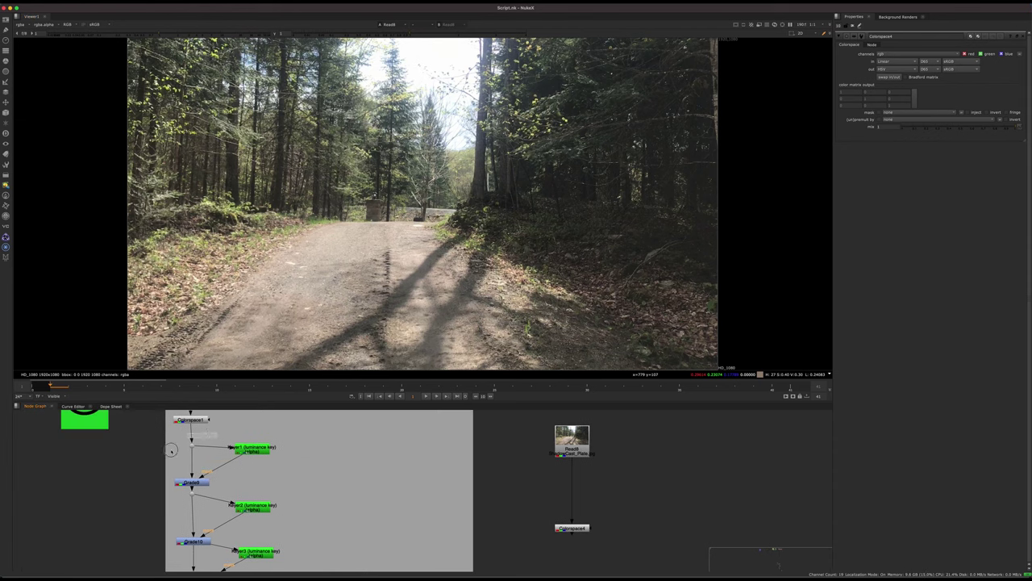
middle_drag(212, 453, 375, 458)
click(354, 449)
key(1)
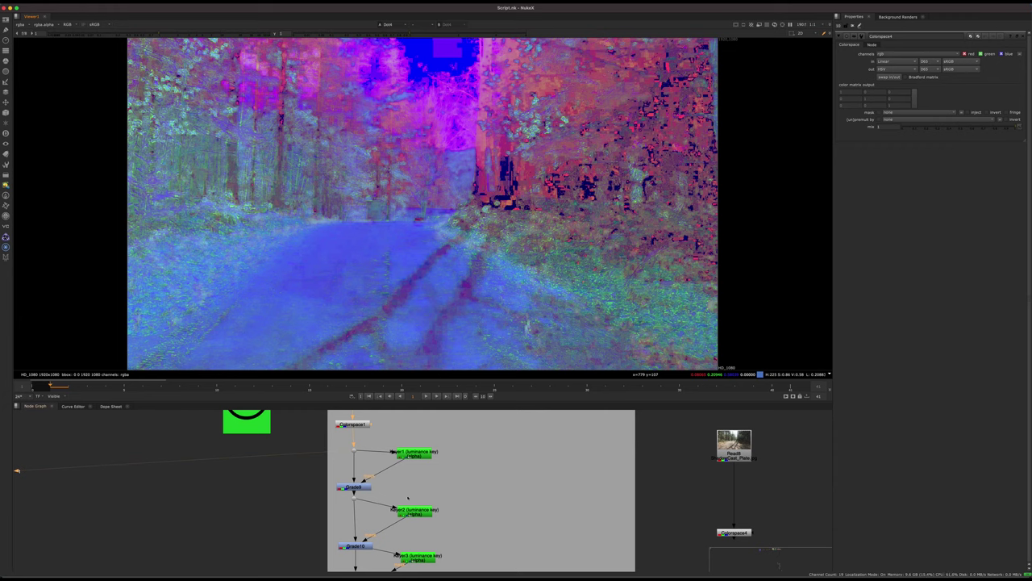
Step: Examine the first Keyer and Grade pairs below Read9 and Colorspace1 in the Shadow Cleanplate backdrop
scroll(300, 488, down, 5)
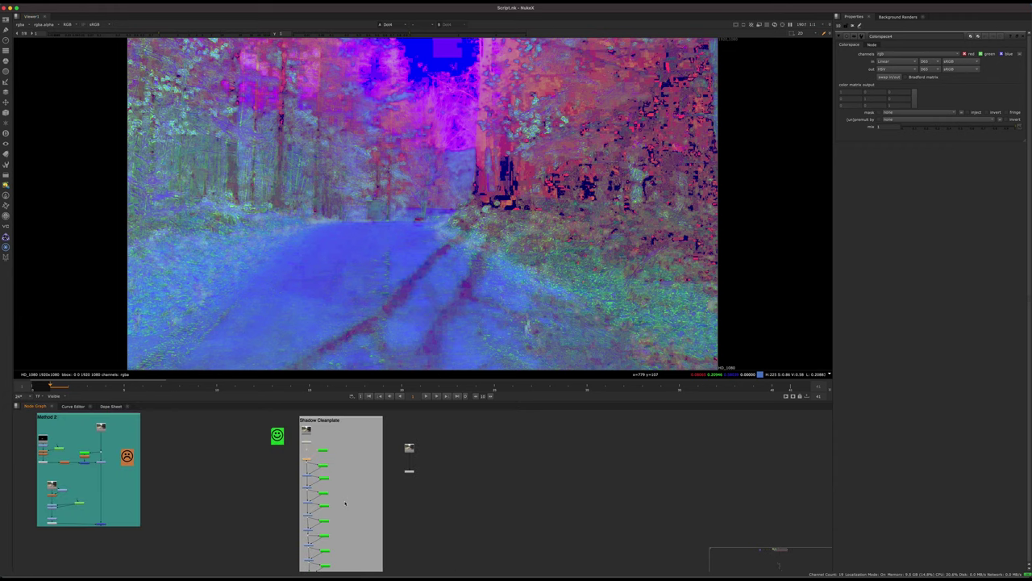
key(space)
middle_drag(492, 475, 443, 577)
middle_drag(493, 283, 482, 522)
scroll(383, 164, up, 6)
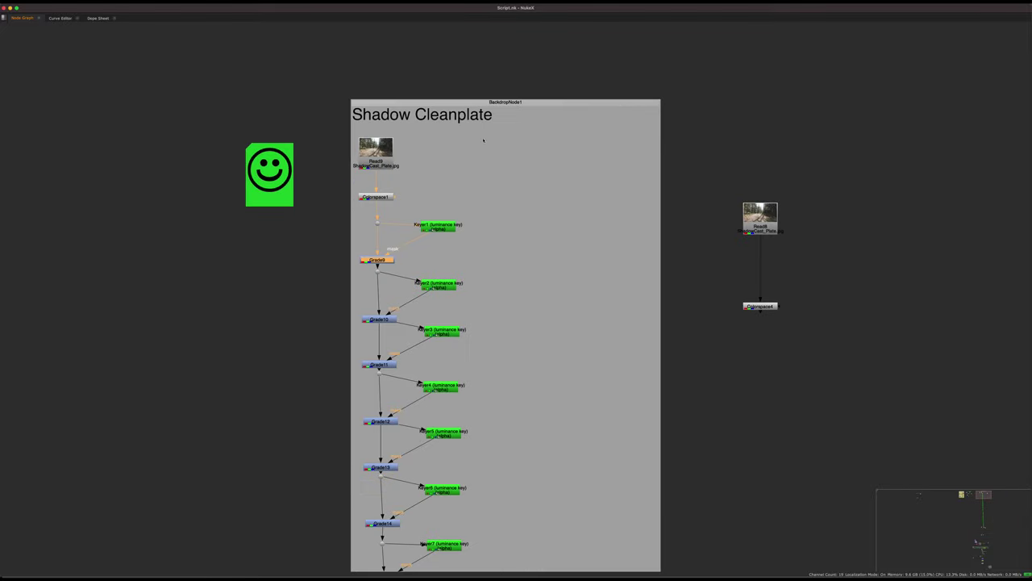
middle_drag(484, 140, 553, 137)
scroll(556, 207, up, 3)
drag(558, 197, 293, 310)
click(688, 222)
key(super+v)
middle_drag(688, 222, 611, 306)
key(super+z)
Step: Add a Keyer node in the empty area of the Shadow Cleanplate backdrop and connect its input to Colorspace1
key(Tab)
text(keyer)
key(Return)
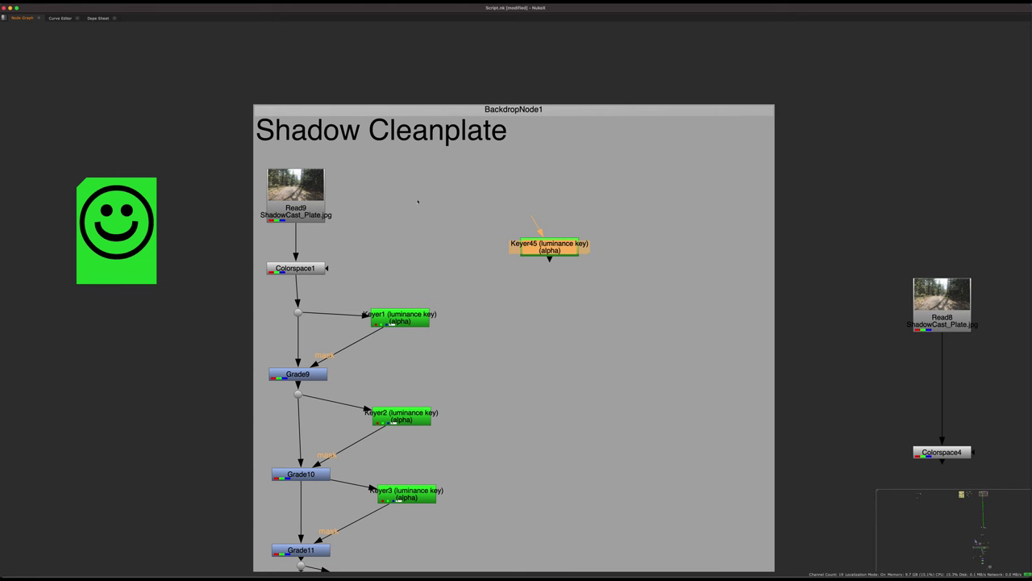
drag(542, 234, 704, 243)
middle_drag(563, 300, 405, 414)
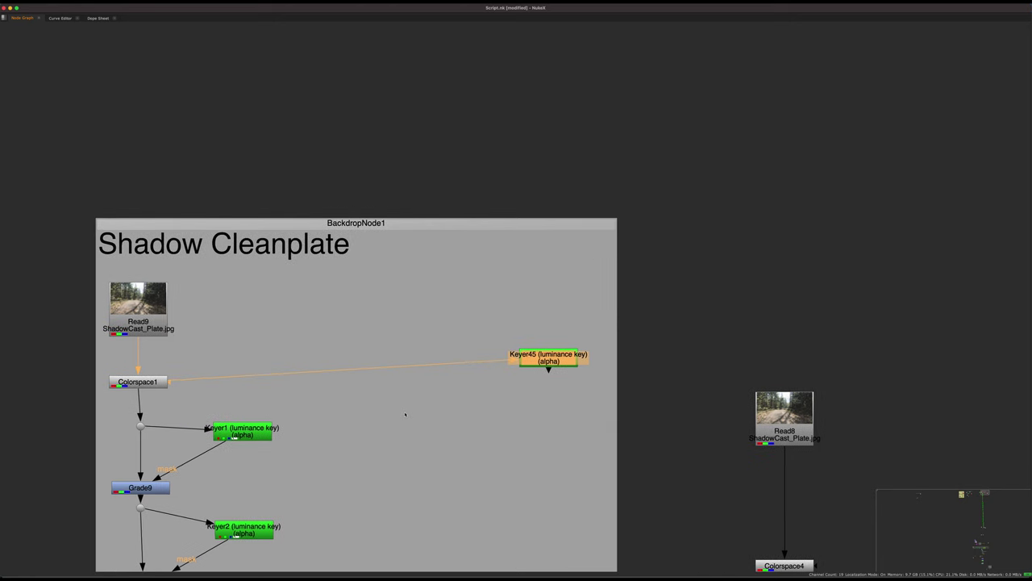
Step: Show the new luminance Keyer in the viewer with only the blue channel displayed
key(1)
key(space)
middle_drag(479, 491, 431, 531)
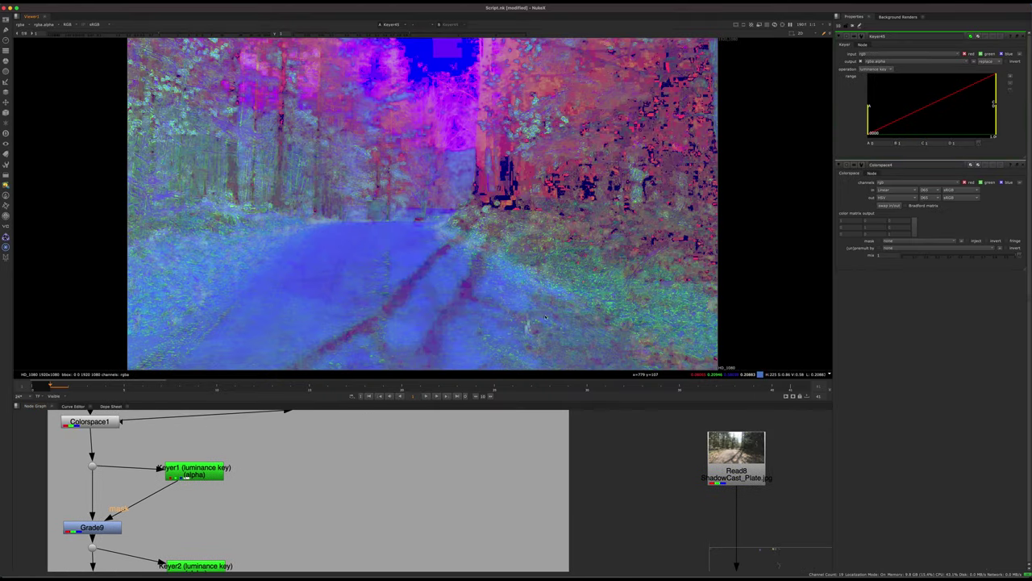
key(b)
middle_drag(526, 462, 488, 501)
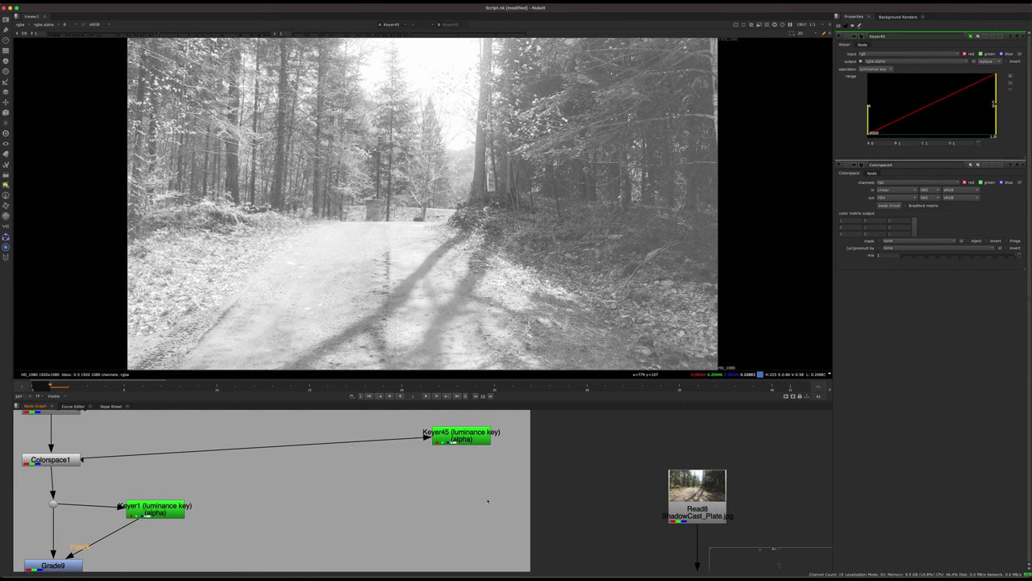
Step: Add a Grade node below the new Keyer, connecting its input to Colorspace1 and its mask to the Keyer
click(66, 462)
click(218, 500)
drag(468, 442, 472, 449)
click(401, 502)
middle_drag(400, 501, 452, 501)
key(g)
drag(415, 479, 108, 465)
mouse_move(462, 503)
mouse_down()
mouse_move(514, 438)
mouse_move(448, 504)
mouse_up()
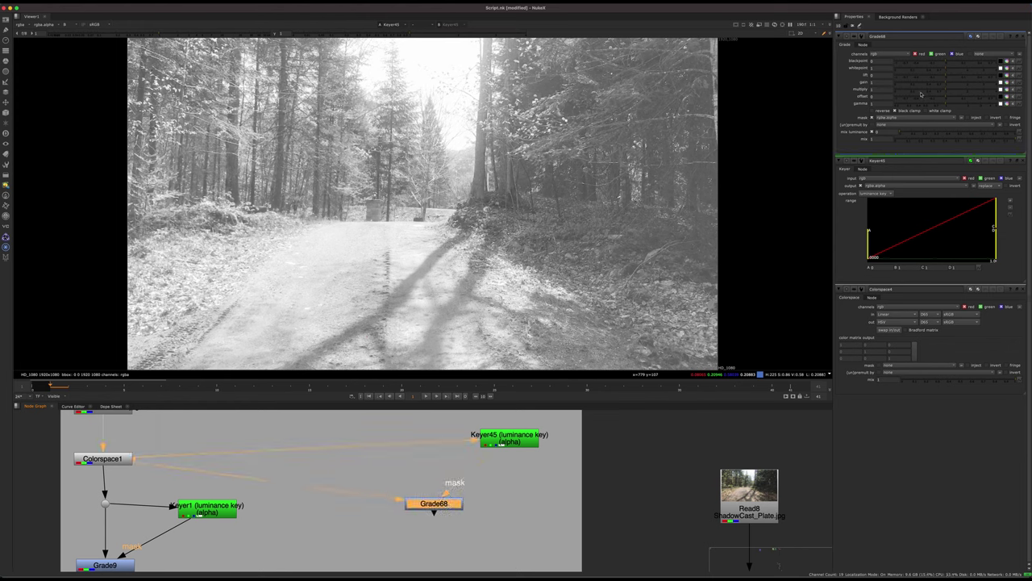
Step: Set the new Grade's gain to 0.5, view it and toggle it off and on to compare
click(1022, 291)
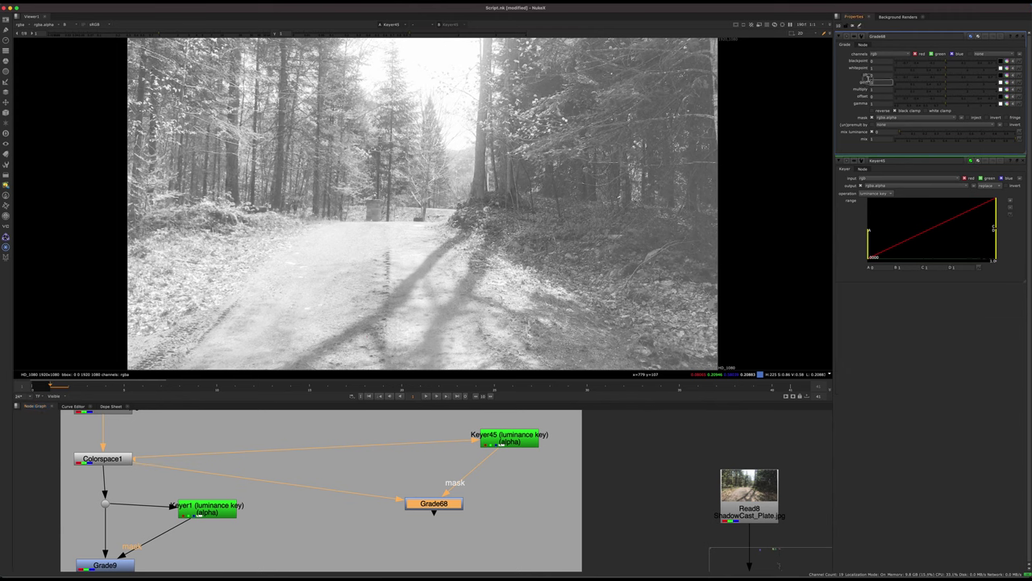
key(Return)
drag(508, 498, 364, 545)
key(1)
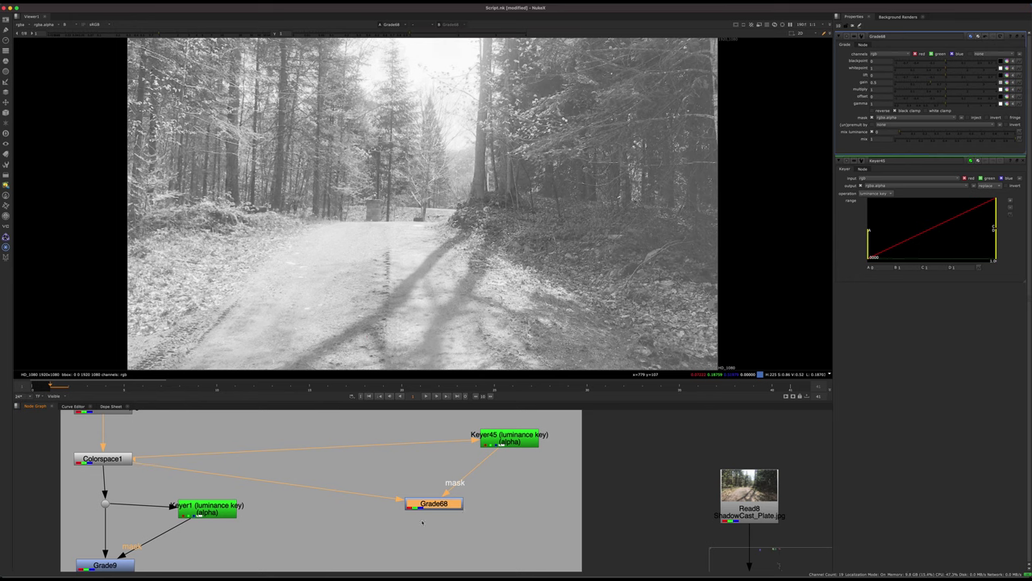
drag(500, 497, 417, 519)
key(d)
key(d)
Step: View the first Grade nodes at the start of the Shadow Cleanplate chain, down to Grade11, in the blue channel
scroll(572, 437, down, 5)
drag(590, 424, 429, 497)
click(349, 504)
middle_drag(400, 568, 451, 119)
key(space)
middle_drag(433, 463, 474, 444)
middle_drag(475, 153, 446, 511)
key(space)
middle_drag(519, 481, 516, 546)
scroll(365, 482, up, 4)
click(378, 483)
key(1)
click(387, 541)
key(1)
Step: Step through the following Grade nodes of the cleanplate chain in the viewer, down to Grade19
scroll(387, 541, down, 5)
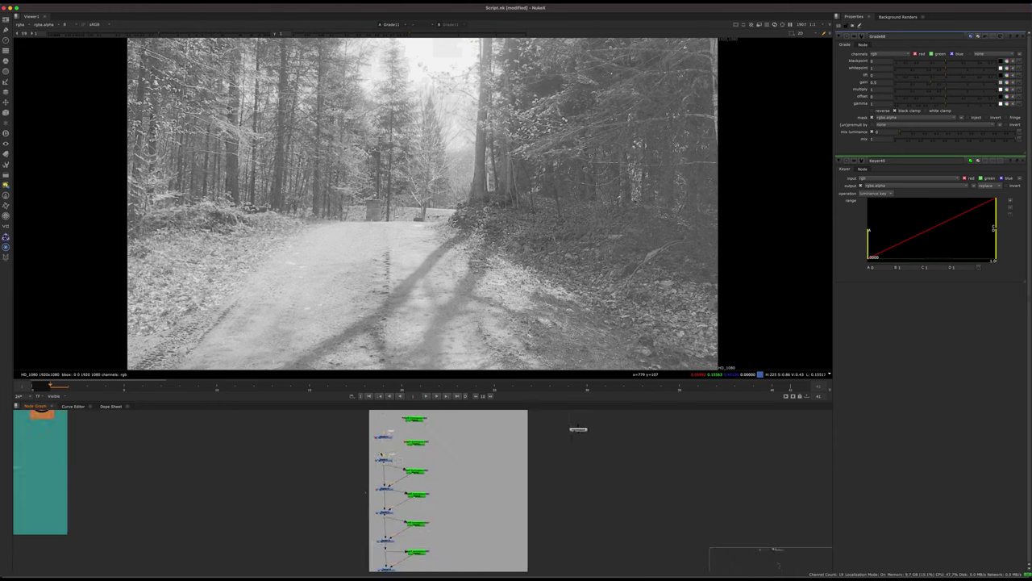
middle_drag(390, 552, 386, 451)
scroll(385, 454, up, 4)
click(383, 463)
key(1)
click(383, 517)
key(1)
middle_drag(512, 499, 512, 411)
click(375, 487)
key(1)
middle_drag(397, 567, 401, 458)
click(391, 491)
key(1)
middle_drag(393, 567, 391, 441)
click(388, 477)
key(1)
Step: Sample the Grade nodes much further down the cleanplate chain in the viewer, down to Grade41
scroll(437, 523, down, 10)
middle_drag(495, 555, 473, 468)
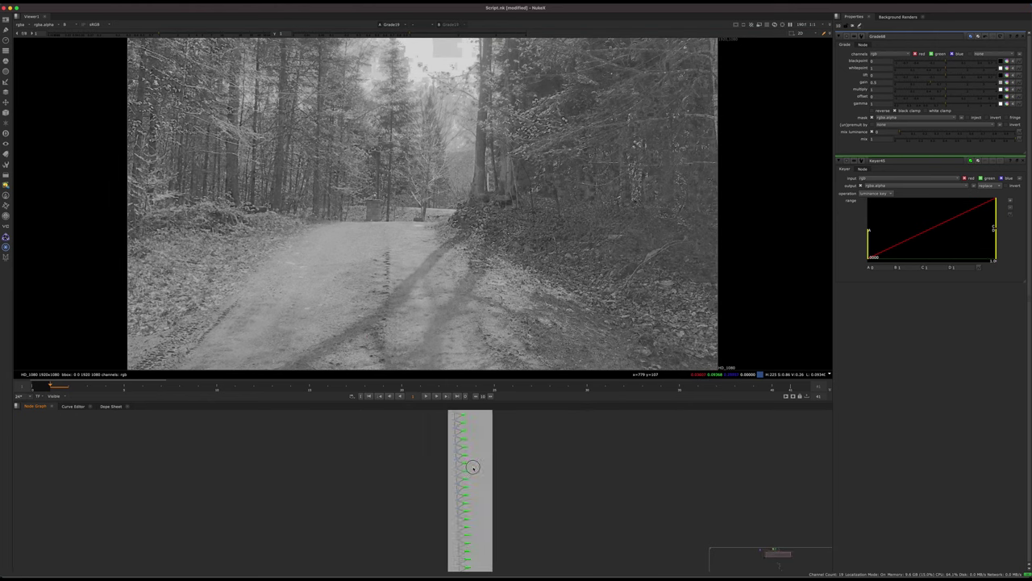
scroll(472, 468, up, 8)
click(464, 479)
key(1)
scroll(520, 516, down, 8)
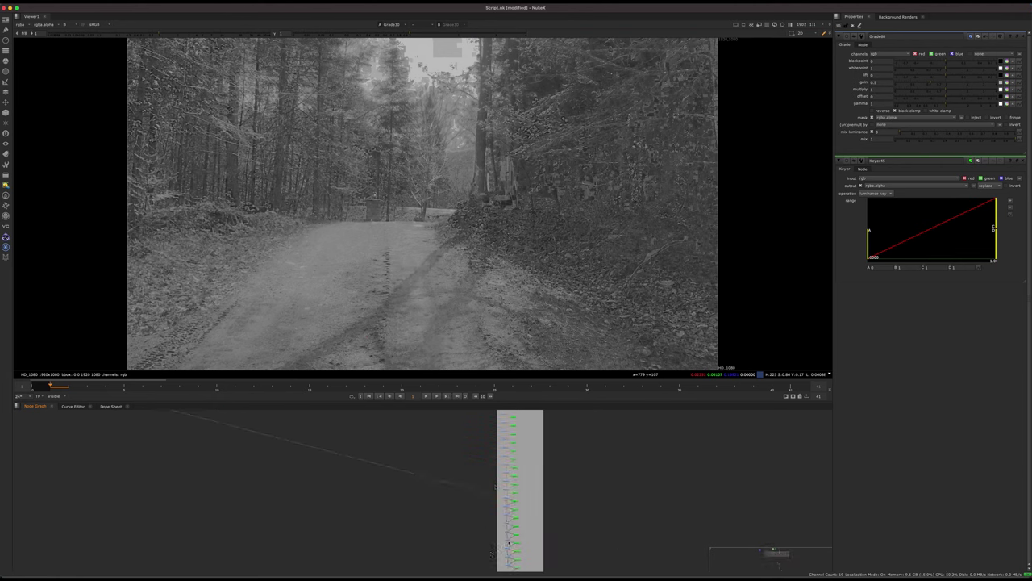
middle_drag(522, 516, 464, 477)
scroll(452, 475, up, 10)
click(506, 504)
key(1)
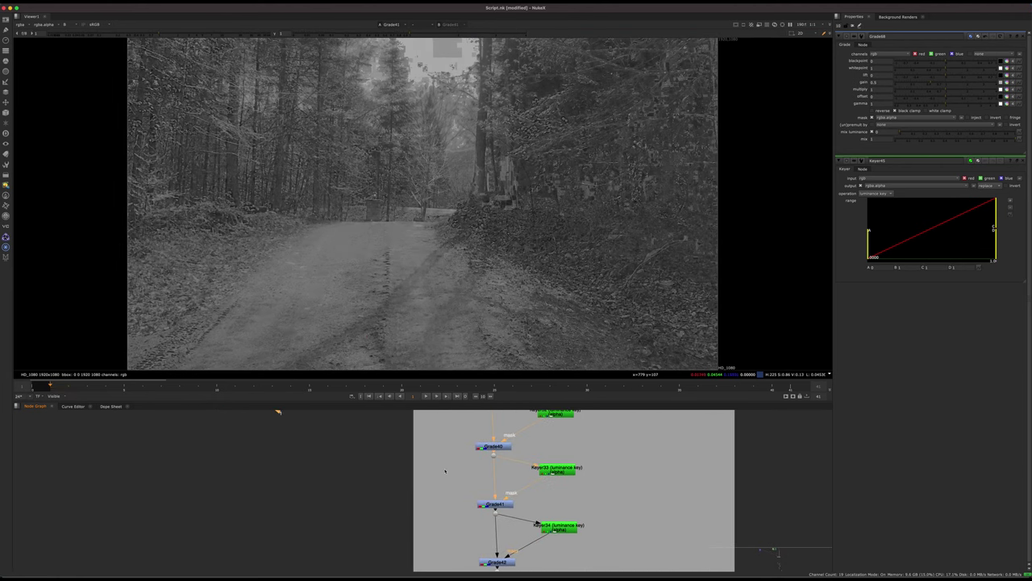
Step: Show Grade49, the last keyed Grade before Copy1, in the viewer
scroll(445, 471, down, 10)
middle_drag(455, 549, 395, 475)
scroll(395, 508, up, 3)
middle_drag(404, 428, 412, 457)
scroll(412, 458, up, 5)
click(398, 444)
key(1)
Step: Inspect the tree shadows on the dirt road closely in Grade49's blue channel and return to the full frame
scroll(470, 284, up, 5)
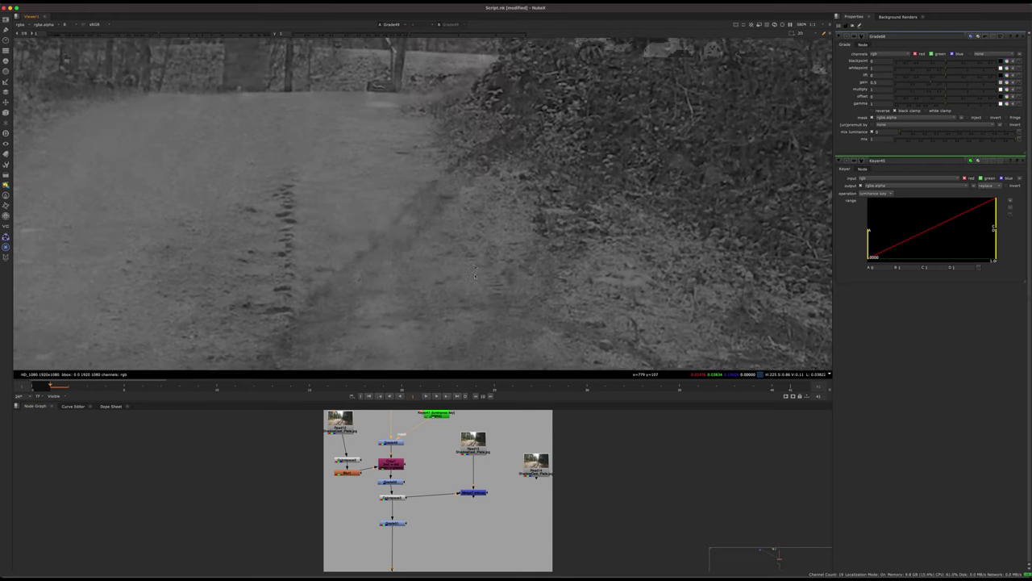
middle_drag(473, 227, 489, 137)
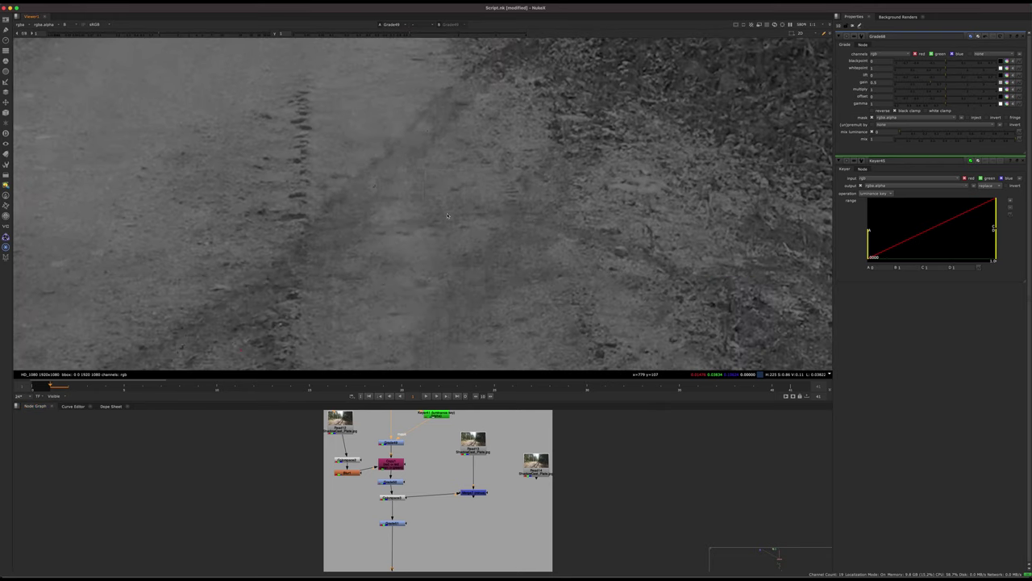
key(f)
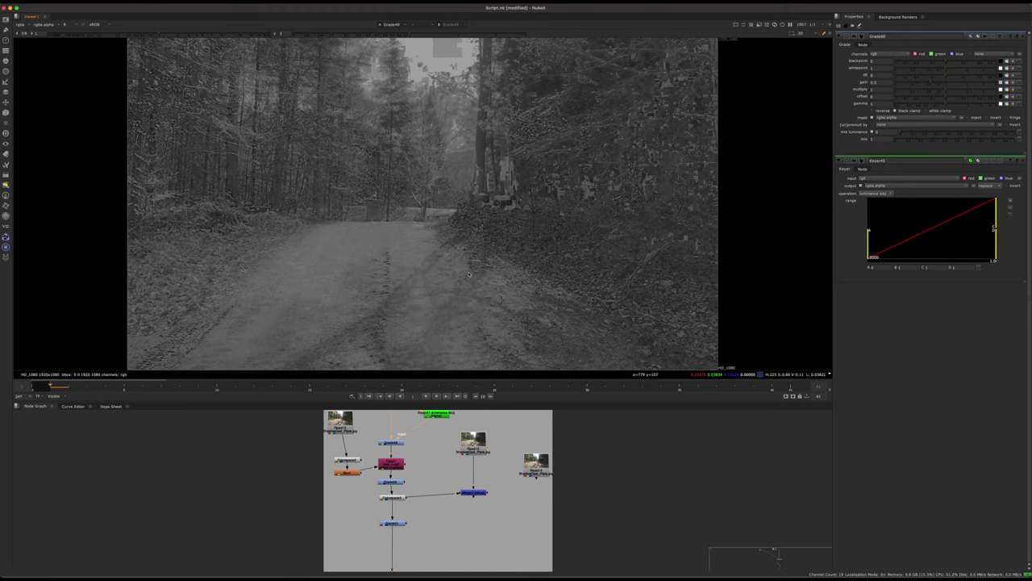
scroll(468, 275, up, 3)
key(f)
Step: Examine the nodes around Grade49 and select the Copy1 node directly below it
middle_drag(395, 451, 418, 510)
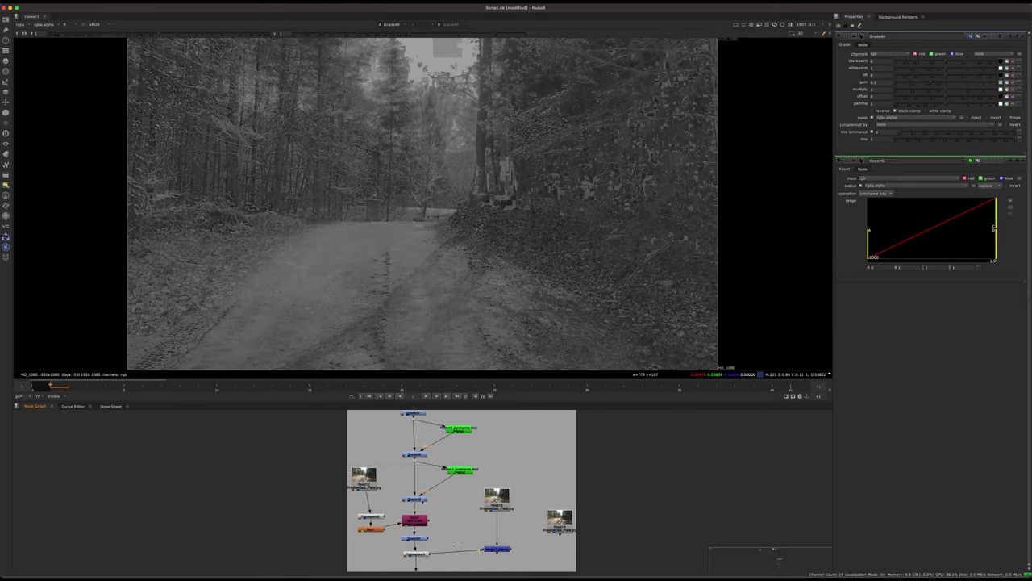
scroll(417, 510, up, 5)
drag(447, 507, 436, 492)
middle_drag(466, 500, 474, 425)
drag(458, 467, 443, 482)
scroll(460, 468, down, 5)
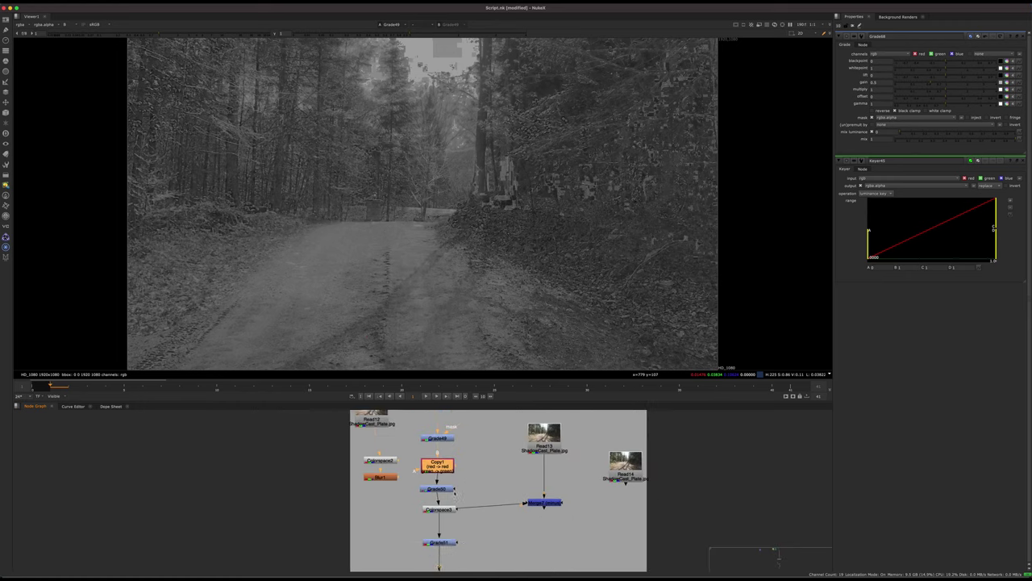
scroll(469, 455, up, 6)
drag(337, 452, 308, 505)
drag(312, 463, 357, 446)
click(407, 492)
scroll(439, 474, down, 6)
scroll(466, 448, up, 4)
key(super+z)
key(super+z)
Step: Open the settings of Colorspace2, which feeds Blur1, and of Grade49 above Copy1
double_click(345, 482)
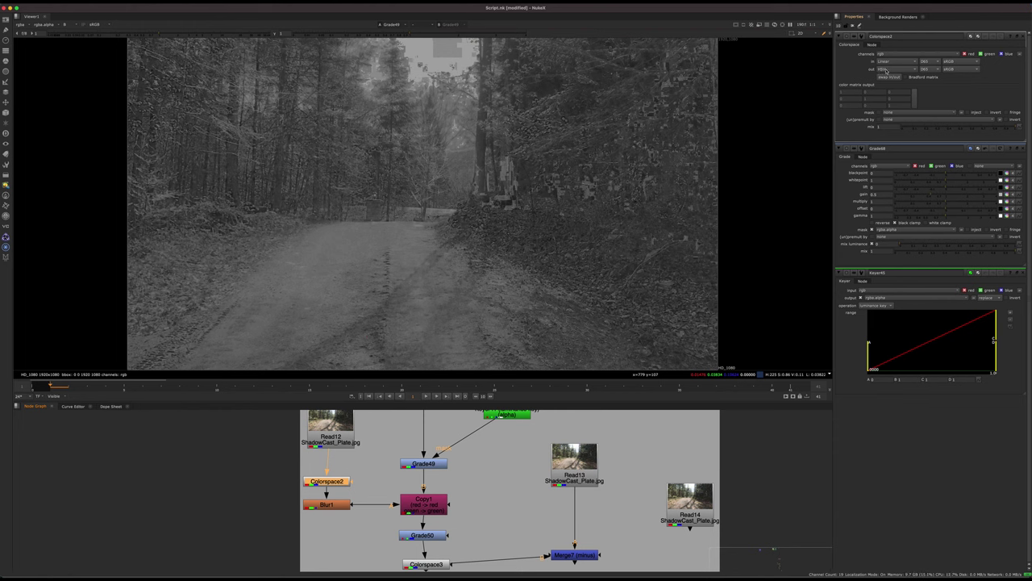
mouse_move(425, 498)
mouse_down()
mouse_move(440, 490)
mouse_move(425, 494)
mouse_up()
click(434, 467)
double_click(434, 463)
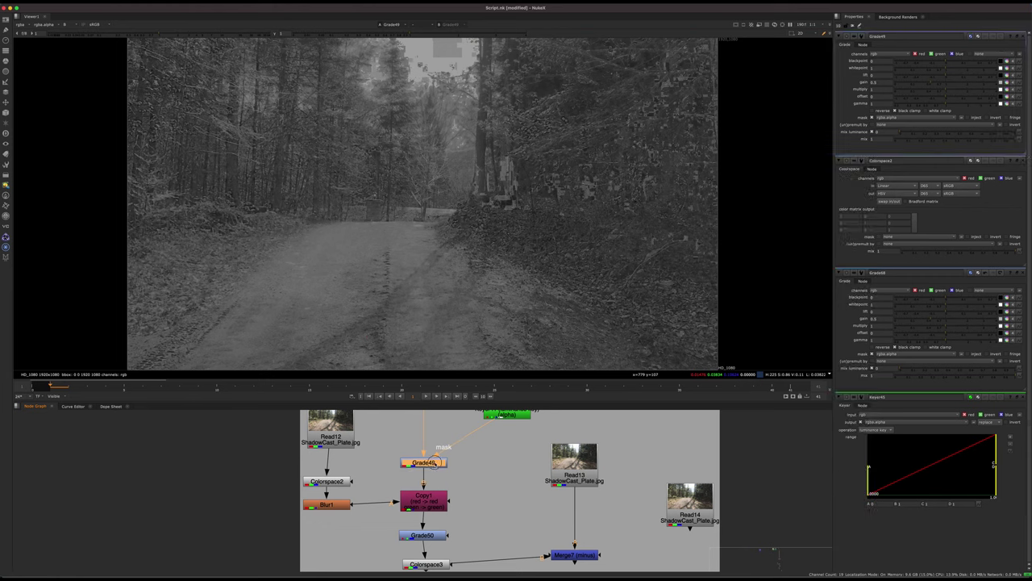
Step: Close all the open node property panels
click(1023, 37)
click(1024, 37)
click(1024, 37)
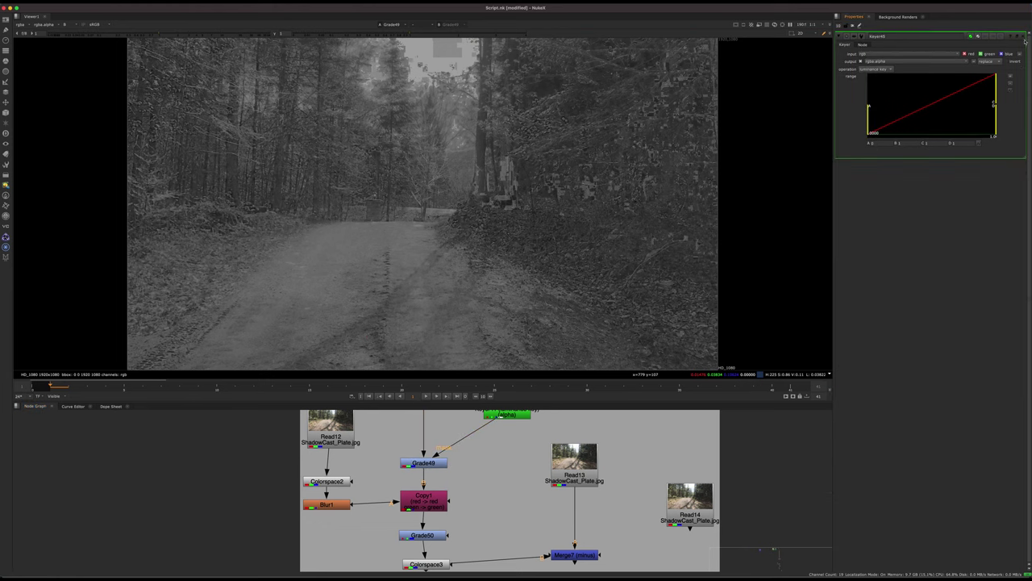
click(1025, 37)
Step: Open the settings of the Blur1 node that feeds Copy1
mouse_move(425, 502)
mouse_down()
mouse_move(437, 493)
mouse_move(425, 501)
mouse_up()
middle_drag(321, 513, 318, 460)
double_click(326, 454)
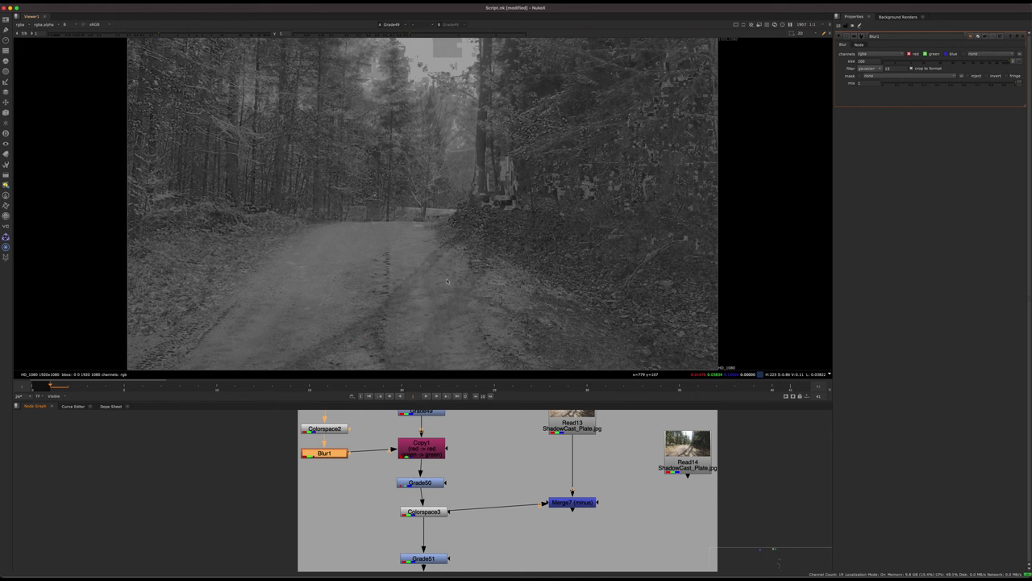
click(519, 459)
Step: Show the Copy1 node in the viewer
click(421, 483)
middle_drag(492, 483, 424, 491)
drag(354, 456, 356, 462)
key(1)
click(318, 498)
click(359, 491)
Step: Open the Colorspace3 settings, show that node in the viewer and switch the display from a single channel to full RGB
click(365, 521)
double_click(366, 523)
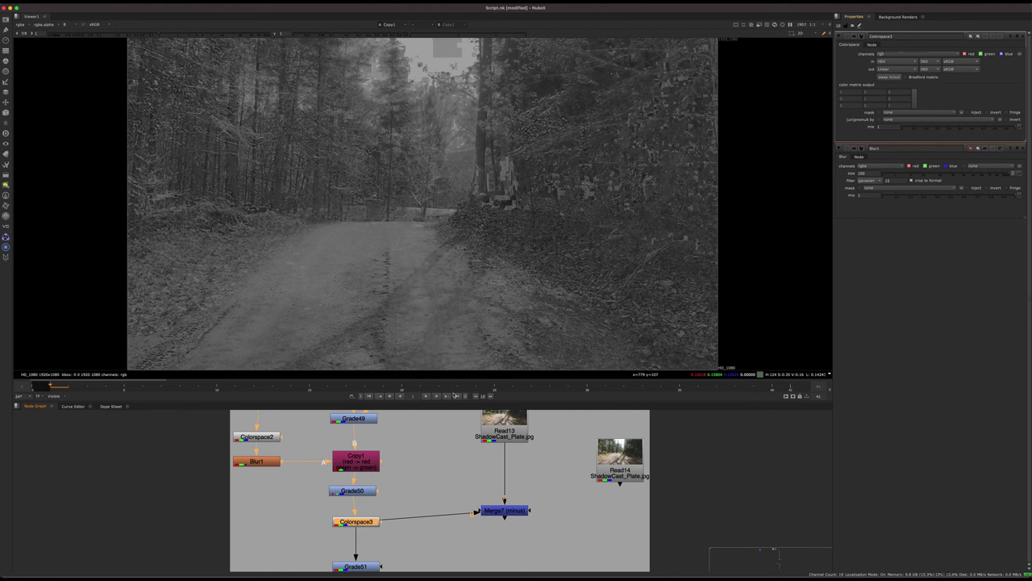
key(1)
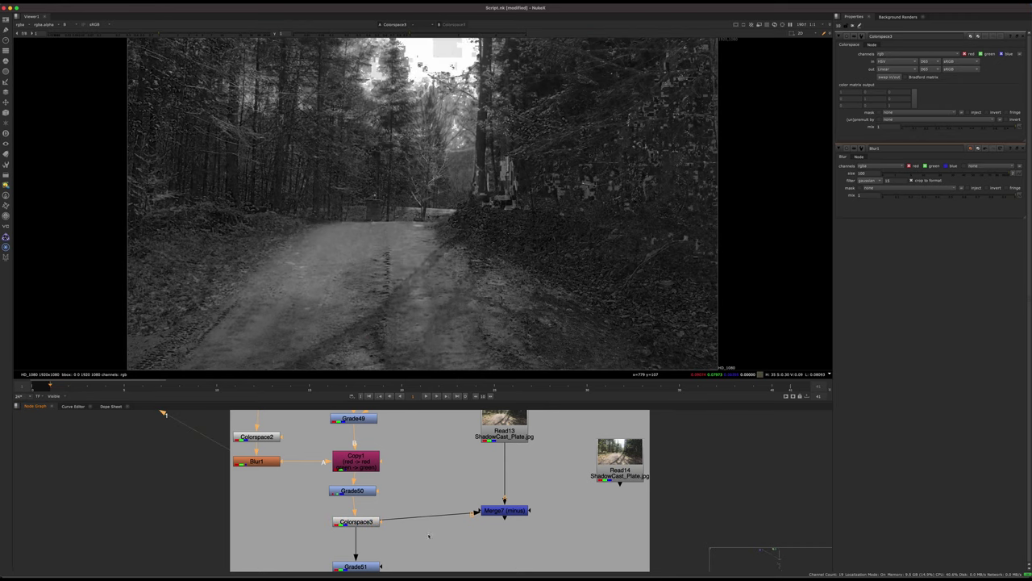
key(r)
key(r)
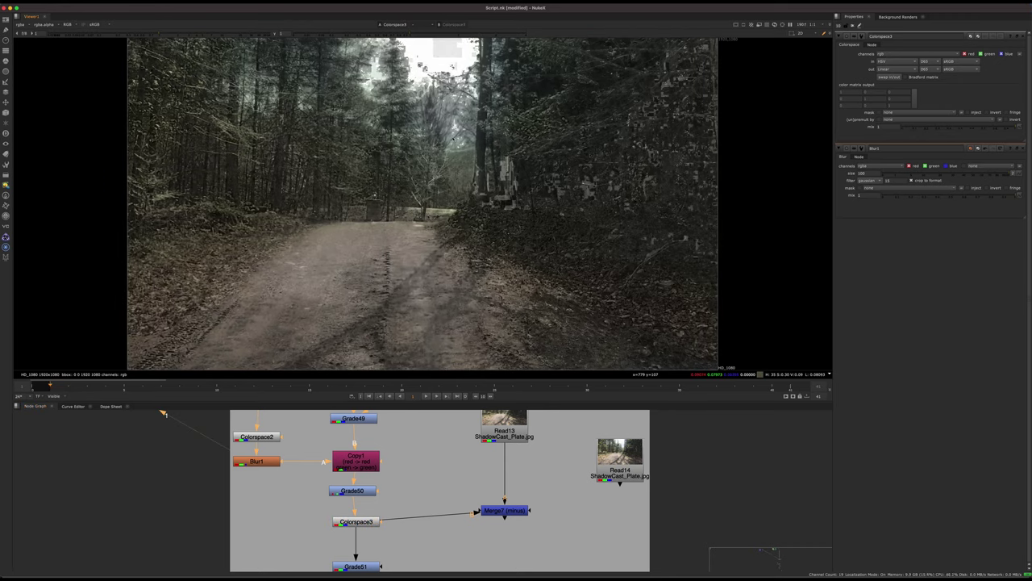
Step: Compare the original plate in Read13 with the Colorspace3 result by switching between them in the viewer
middle_drag(424, 489, 423, 525)
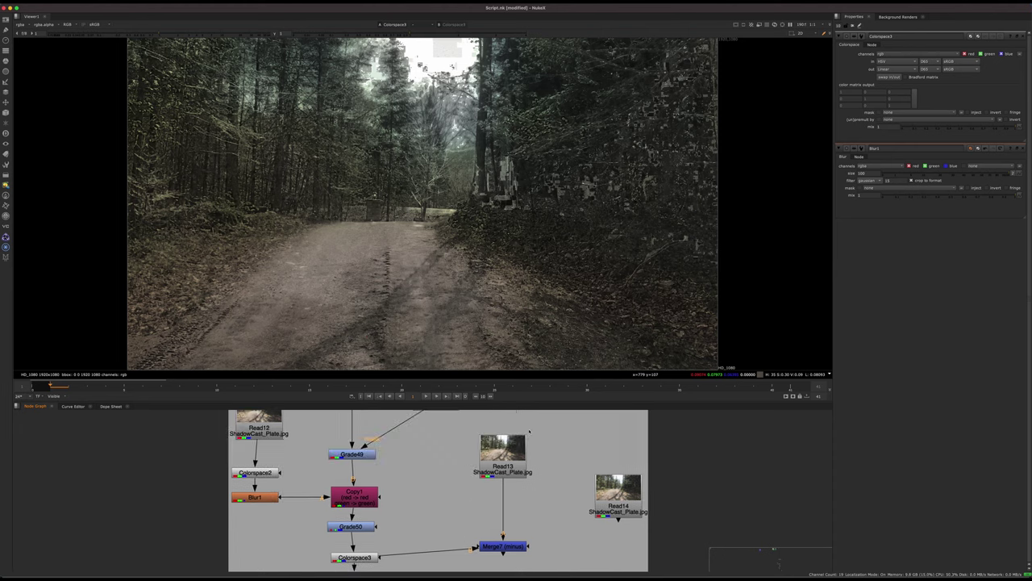
click(499, 474)
key(2)
click(465, 502)
middle_drag(424, 568, 447, 491)
key(1)
key(2)
key(1)
key(2)
key(1)
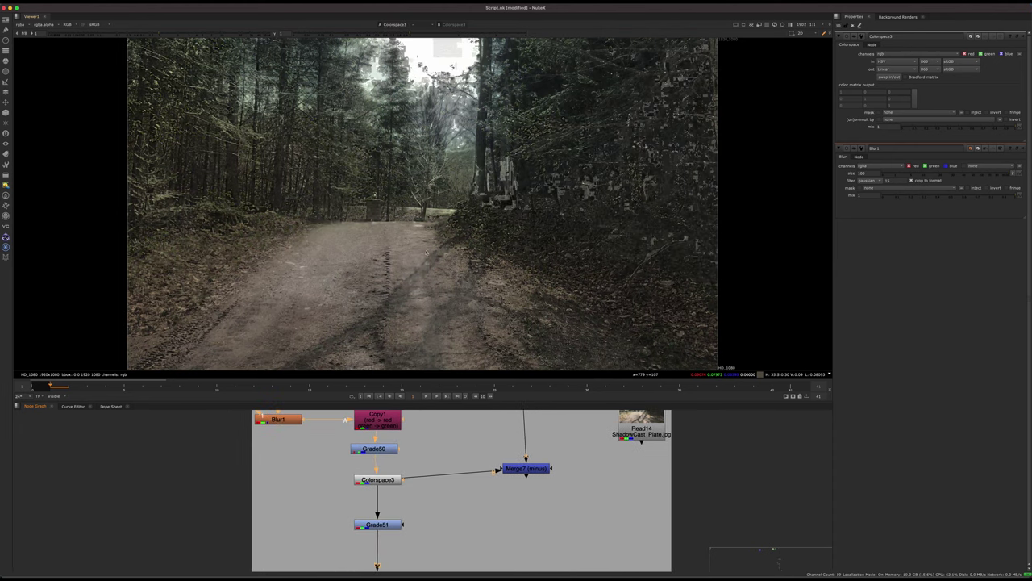
Step: Close the open property panels and look over the nodes below Grade51 in the cleanplate chain
click(1023, 37)
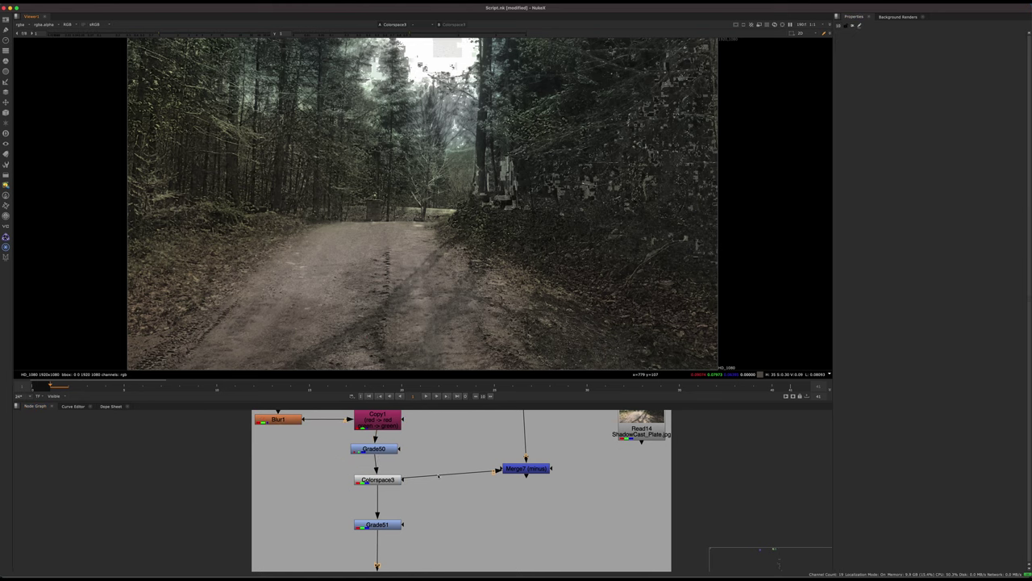
scroll(437, 474, down, 5)
middle_drag(428, 523, 361, 431)
scroll(388, 519, down, 4)
middle_drag(389, 519, 363, 443)
scroll(336, 493, down, 2)
middle_drag(402, 558, 412, 527)
scroll(372, 479, up, 5)
click(365, 450)
scroll(371, 456, down, 5)
middle_drag(394, 413, 368, 488)
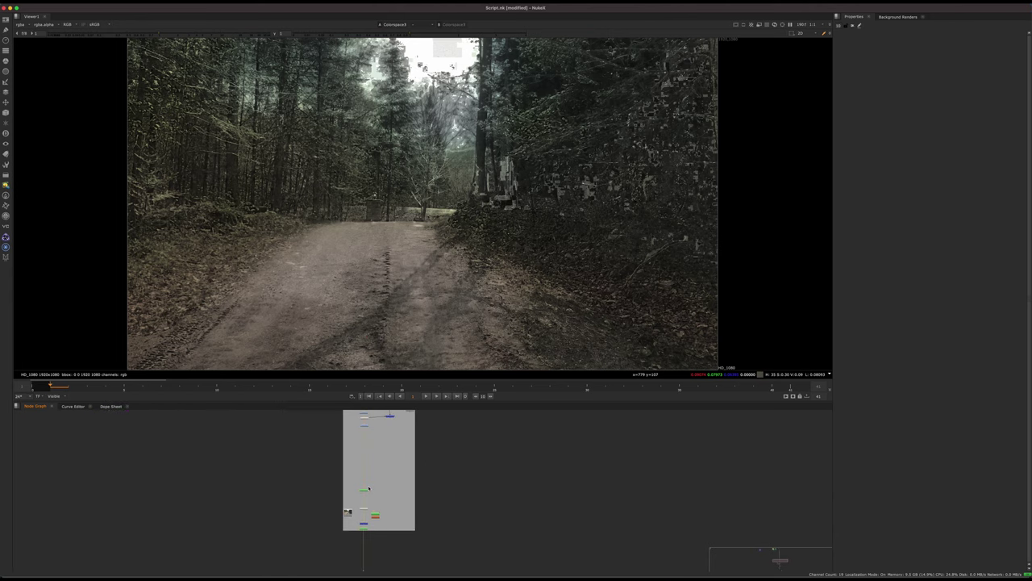
Step: Show Grade51 in the viewer and toggle the node off and on to check its effect
scroll(369, 488, up, 3)
key(space)
scroll(366, 384, up, 8)
click(389, 399)
key(1)
key(space)
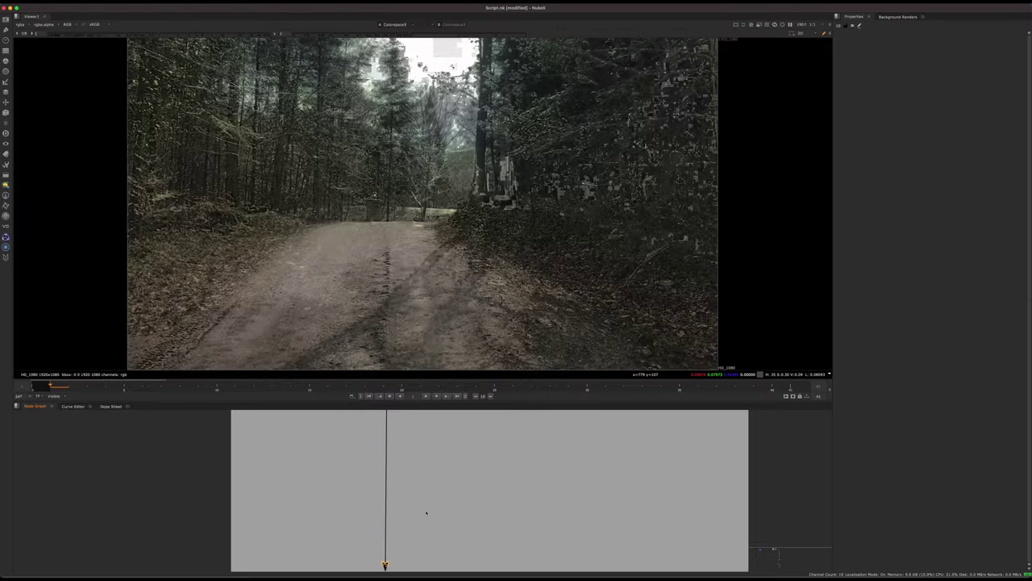
middle_drag(471, 479, 463, 539)
click(400, 458)
key(d)
key(d)
key(d)
key(d)
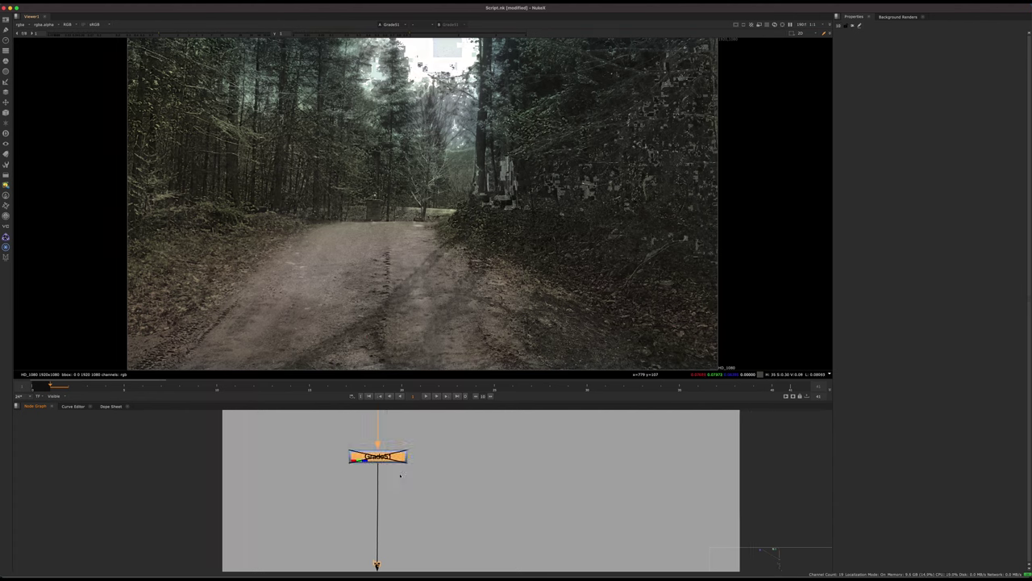
Step: Compare the original plate in Read13 with the Grade51 cleanplate by switching between them in the viewer
scroll(422, 473, down, 10)
middle_drag(434, 423, 437, 457)
scroll(426, 483, up, 8)
click(367, 501)
key(1)
click(386, 520)
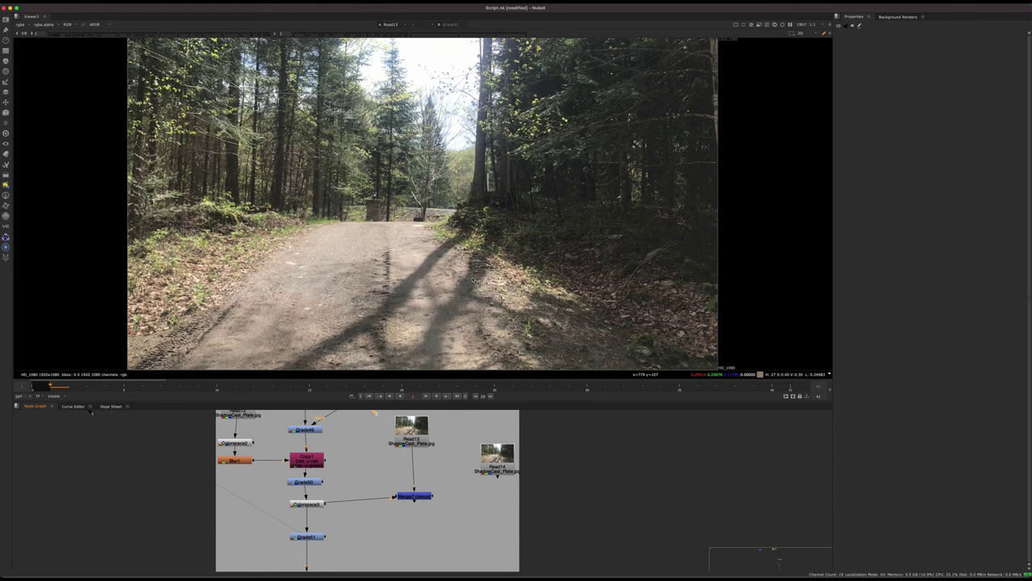
key(2)
key(1)
key(2)
middle_drag(424, 516, 535, 451)
key(1)
key(2)
key(1)
key(2)
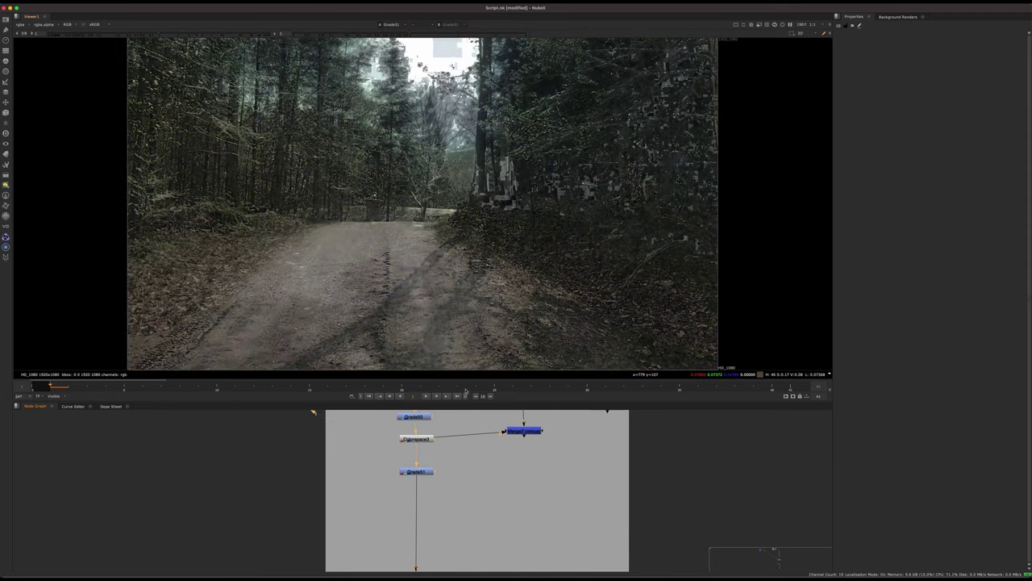
Step: Save the script and show Keymix2, near the end of the cleanplate chain, in the viewer
scroll(423, 508, down, 4)
middle_drag(424, 518, 378, 443)
middle_drag(397, 546, 425, 454)
key(super+s)
key(3)
middle_drag(401, 521, 406, 500)
scroll(415, 449, up, 4)
click(413, 450)
key(1)
click(436, 489)
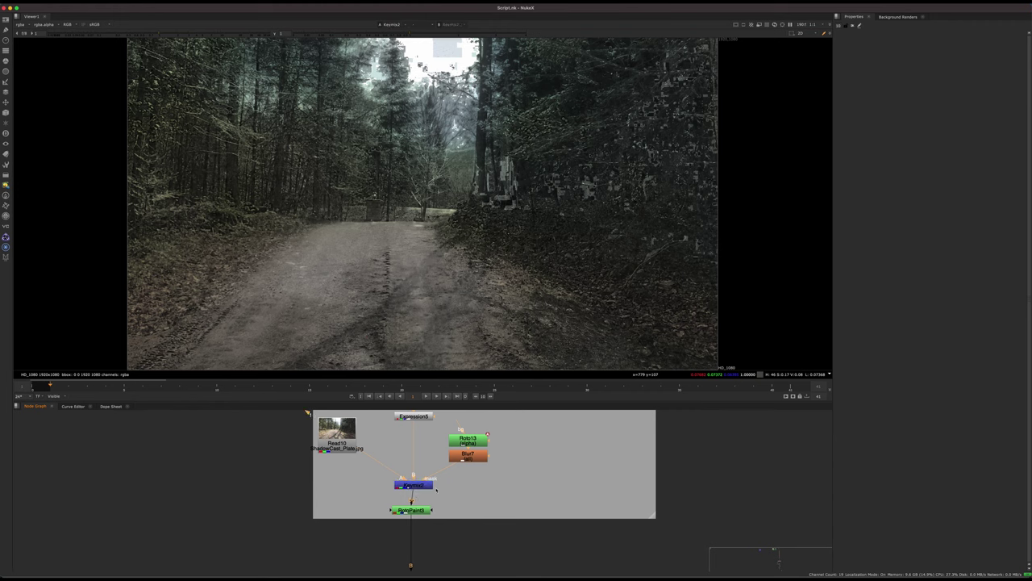
Step: Show the Merge10 mask node in the Mask Shadow Alpha section in the viewer
scroll(450, 490, down, 5)
middle_drag(467, 552, 406, 453)
middle_drag(389, 551, 419, 484)
scroll(419, 483, up, 5)
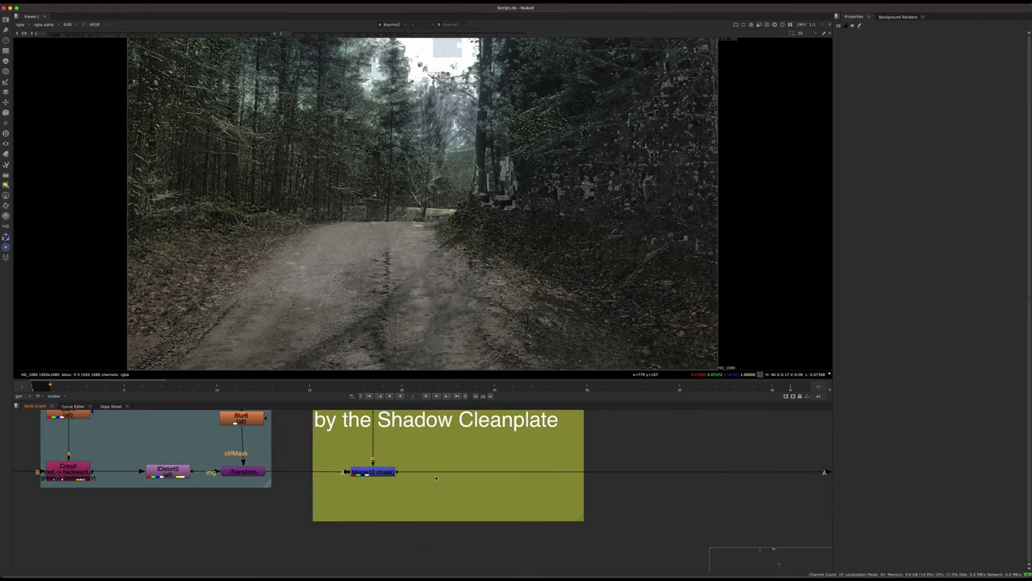
middle_drag(352, 471, 427, 481)
click(455, 483)
key(1)
click(363, 416)
Step: Show the Merge node that applies the masked shadow to the plate in the viewer
scroll(363, 416, down, 5)
middle_drag(603, 471, 563, 485)
click(593, 467)
key(1)
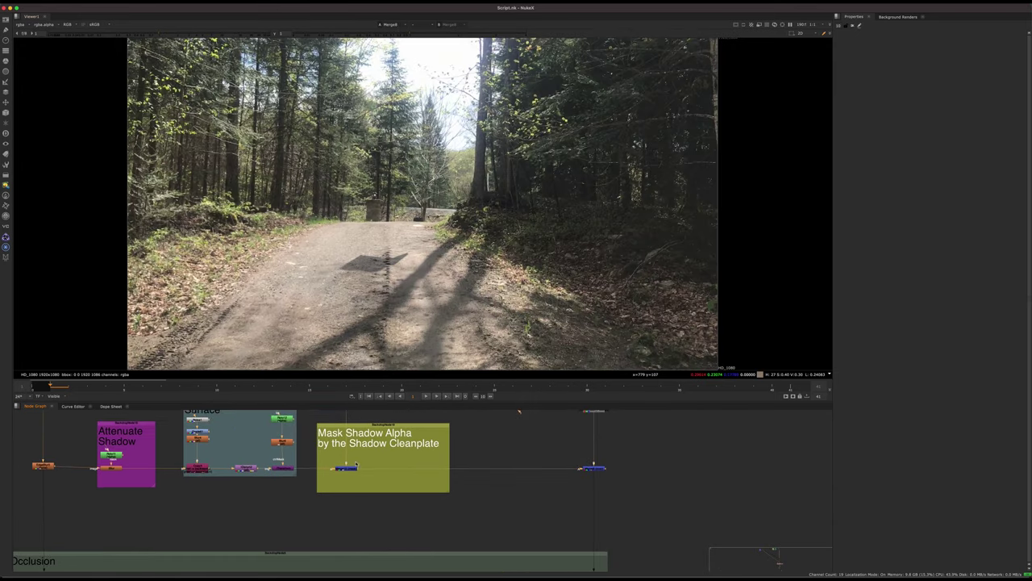
Step: Play back the cube shadow crossing the tree shadows, stop, and go to frame 15
mouse_move(105, 385)
mouse_down()
mouse_move(532, 411)
mouse_move(105, 397)
mouse_up()
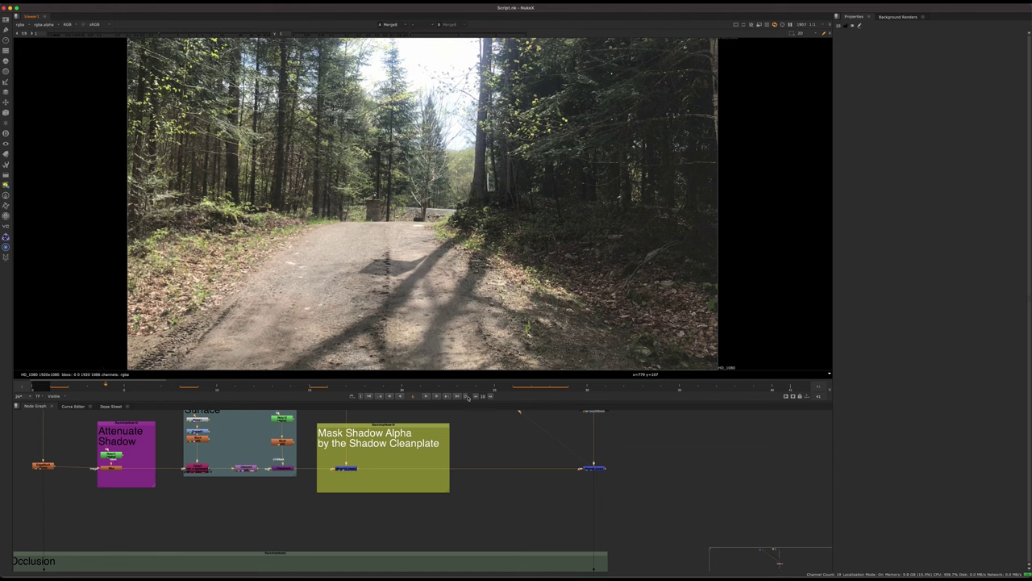
click(430, 396)
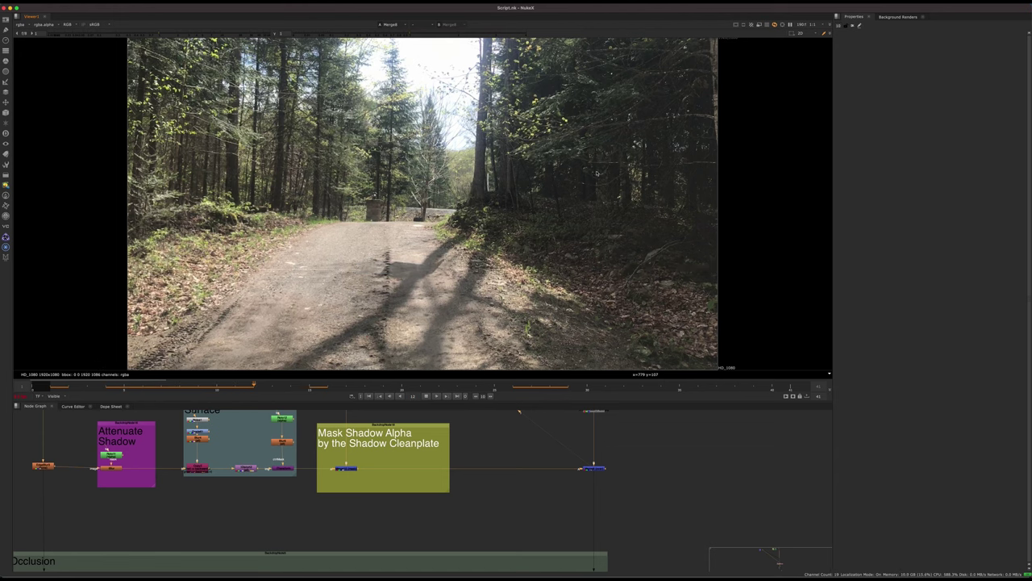
click(427, 396)
drag(338, 386, 309, 384)
scroll(505, 464, up, 3)
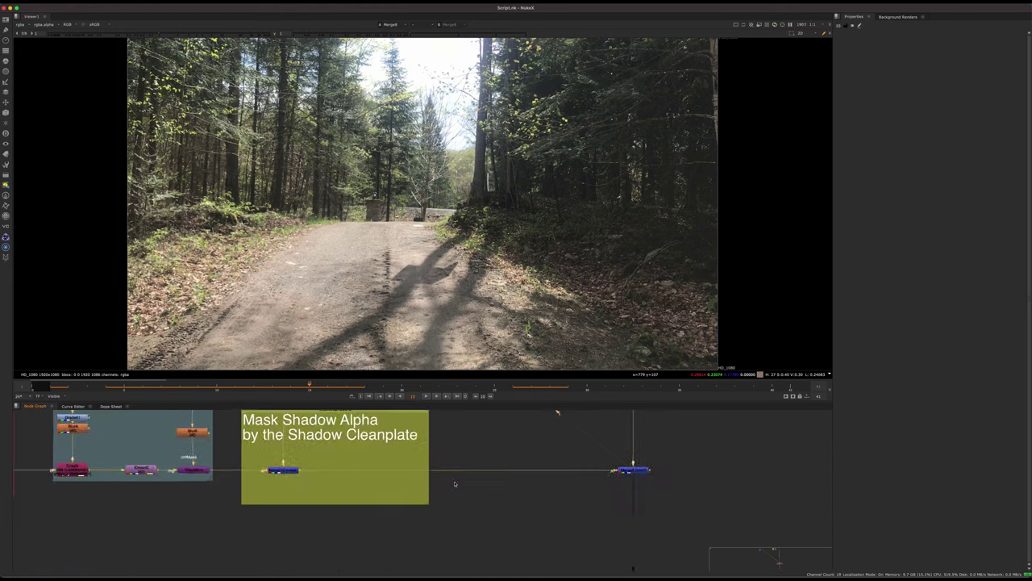
Step: Return to the end of the cleanplate chain and select the Keymix2 node
middle_drag(456, 483, 395, 569)
middle_drag(495, 415, 463, 487)
scroll(463, 487, down, 3)
middle_drag(462, 419, 415, 520)
middle_drag(369, 545, 385, 466)
scroll(387, 467, up, 4)
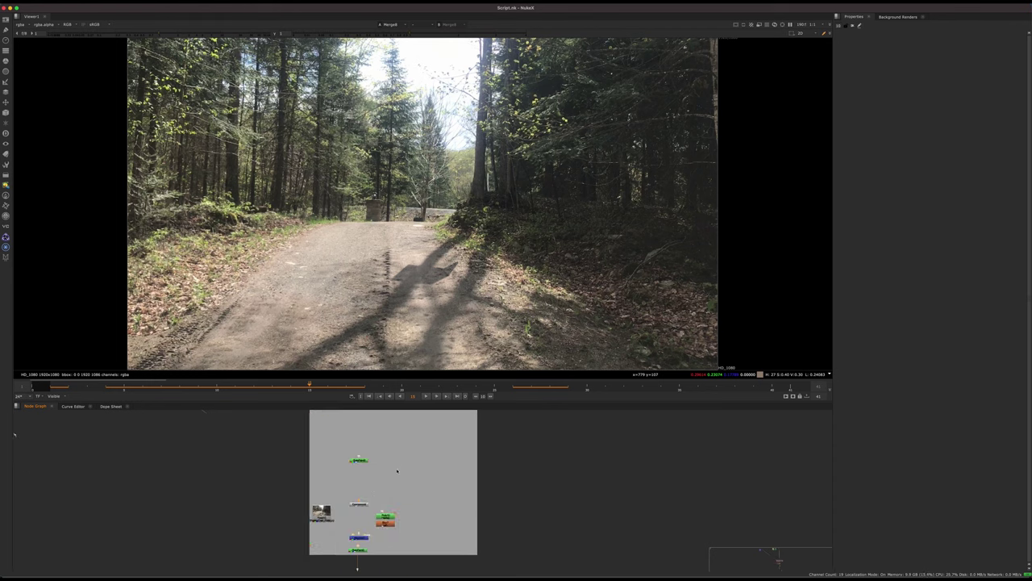
scroll(428, 421, up, 6)
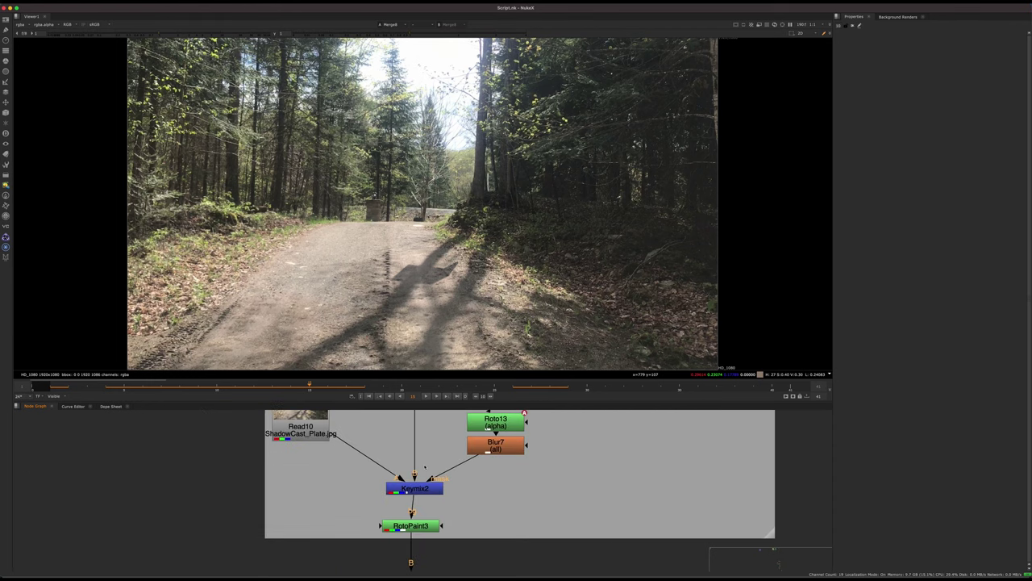
middle_drag(395, 452, 387, 488)
mouse_move(380, 532)
mouse_down()
mouse_move(369, 530)
mouse_move(375, 520)
mouse_up()
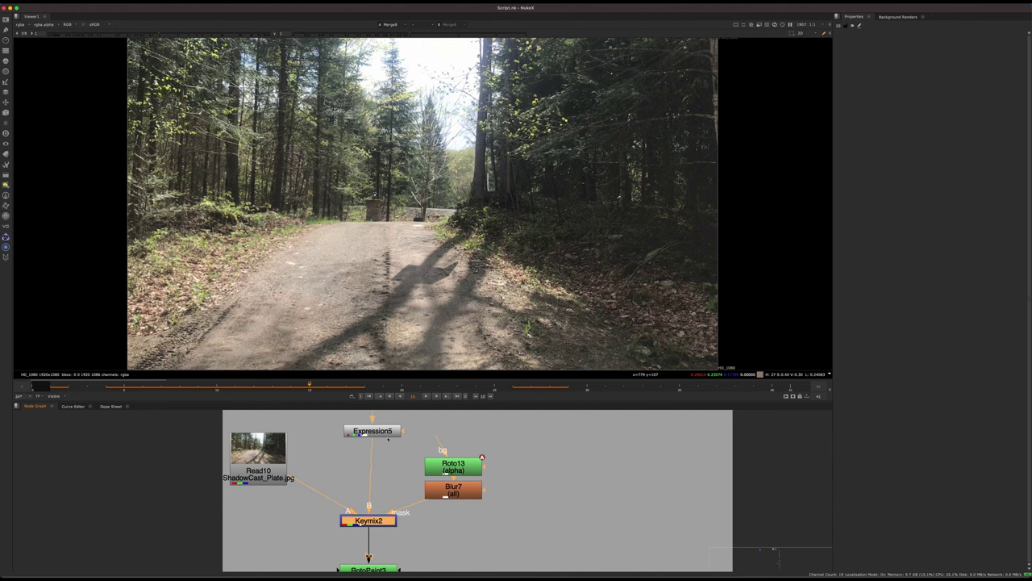
Step: Inspect closely where the cube shadow overlaps the tree shadows on the road
scroll(421, 293, up, 4)
middle_click(442, 250)
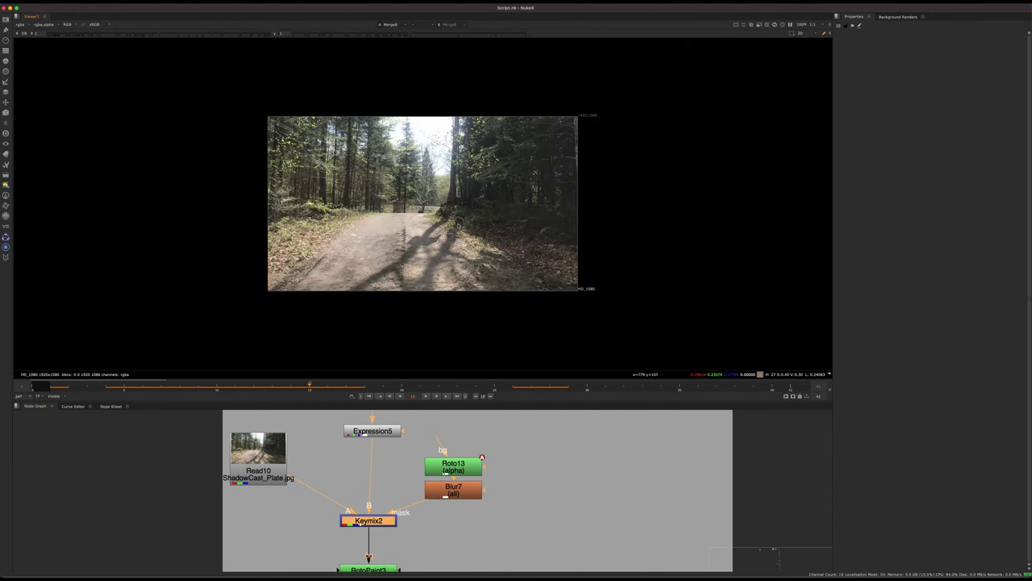
scroll(456, 228, up, 8)
scroll(454, 208, down, 3)
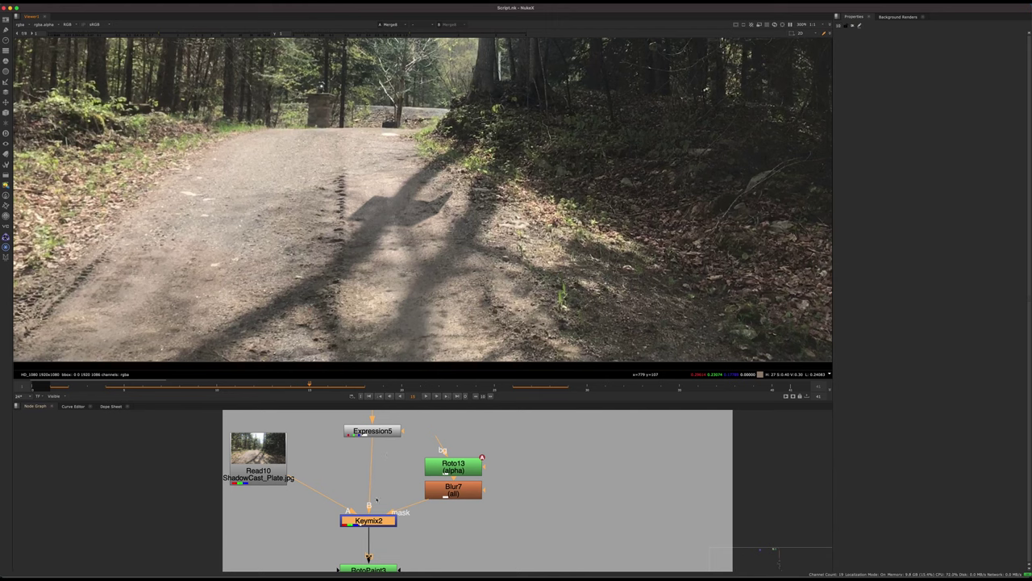
Step: Disable the Keymix2 and RotoPaint3 nodes together
click(387, 431)
click(379, 488)
middle_drag(358, 535, 386, 462)
drag(457, 424, 310, 549)
key(d)
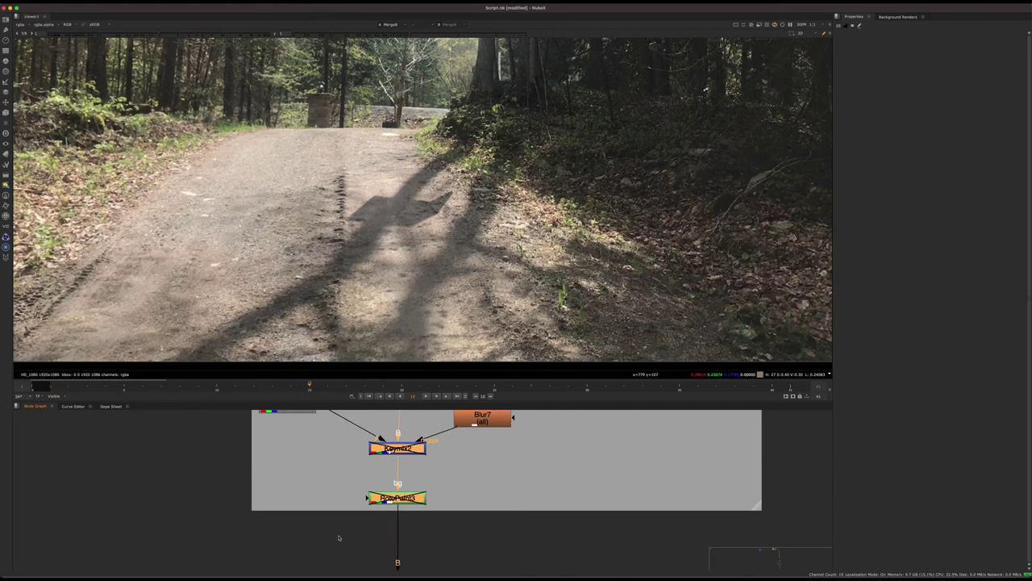
Step: Step back and forth through the frames before frame 15 to examine the shadow overlap without the Keymix2 and RotoPaint3 fixes
key(Left)
key(Left)
key(Left)
key(Left)
key(Left)
key(Left)
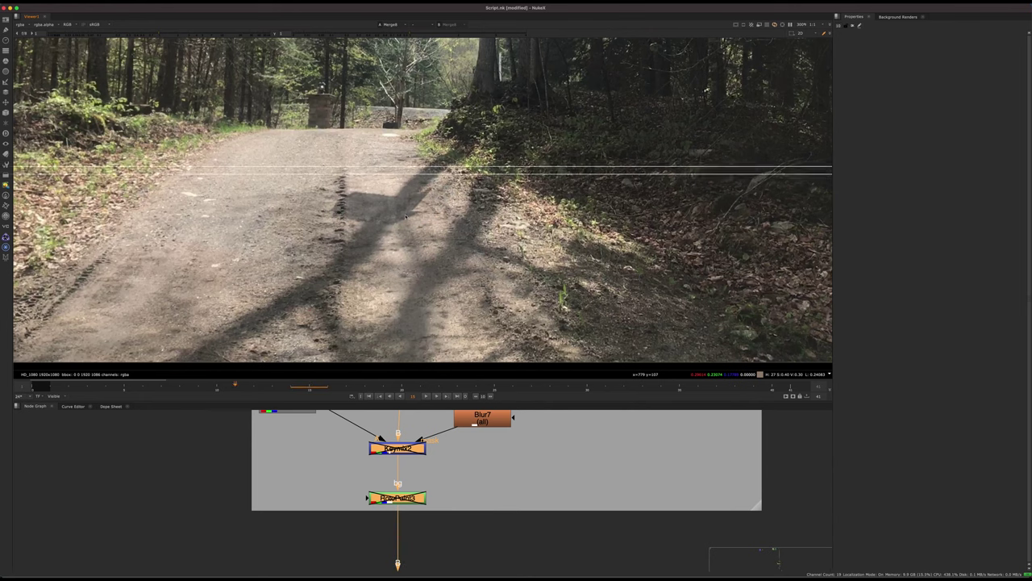
key(Left)
key(Left)
key(Right)
key(Right)
key(Right)
key(Right)
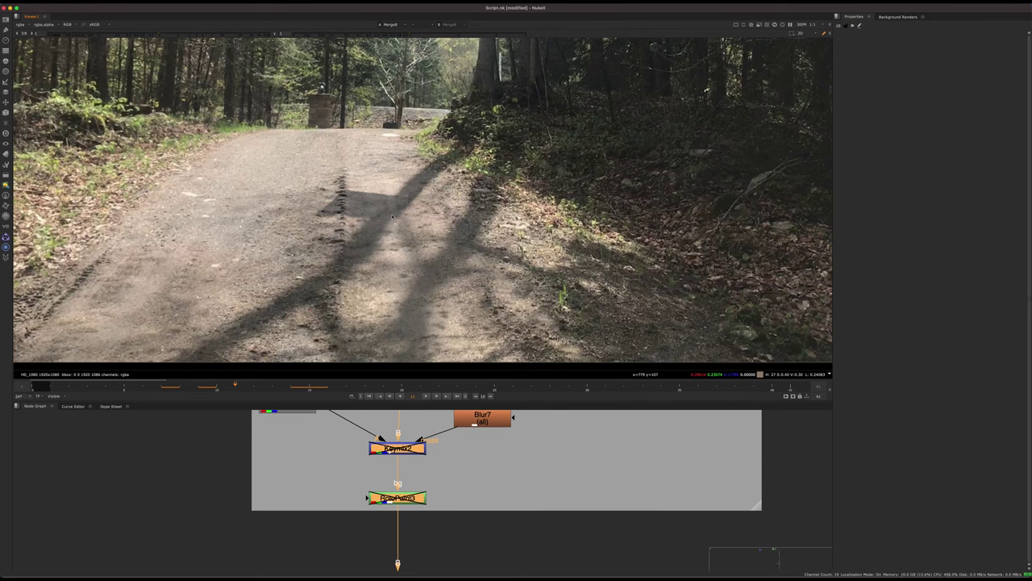
key(Left)
key(Left)
key(Left)
key(Left)
key(Left)
key(Right)
key(Left)
key(Left)
key(Right)
key(Right)
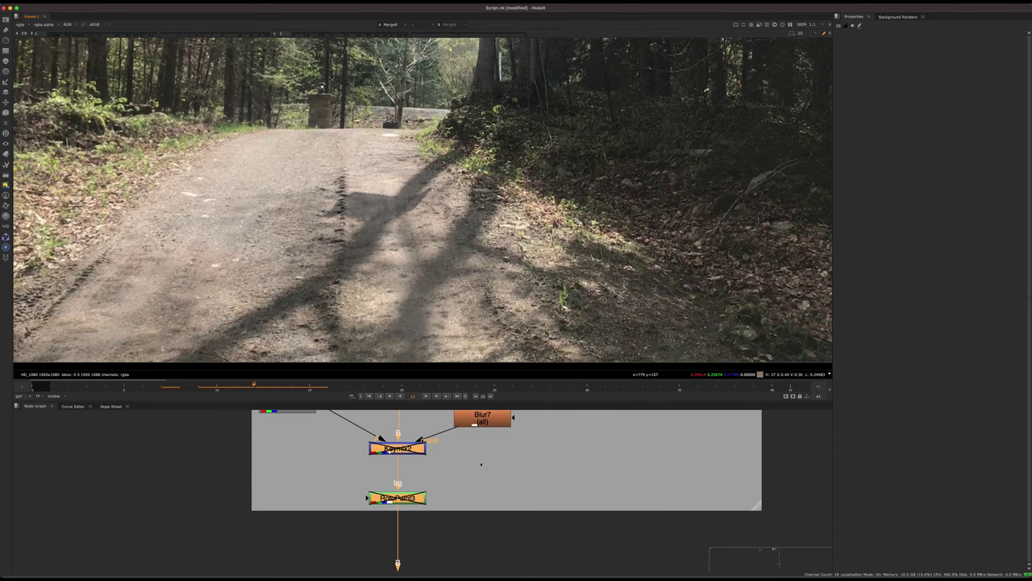
Step: Re-enable the Keymix2 and RotoPaint3 nodes together
click(482, 464)
middle_drag(416, 471, 408, 518)
scroll(409, 514, down, 3)
drag(417, 476, 353, 566)
key(d)
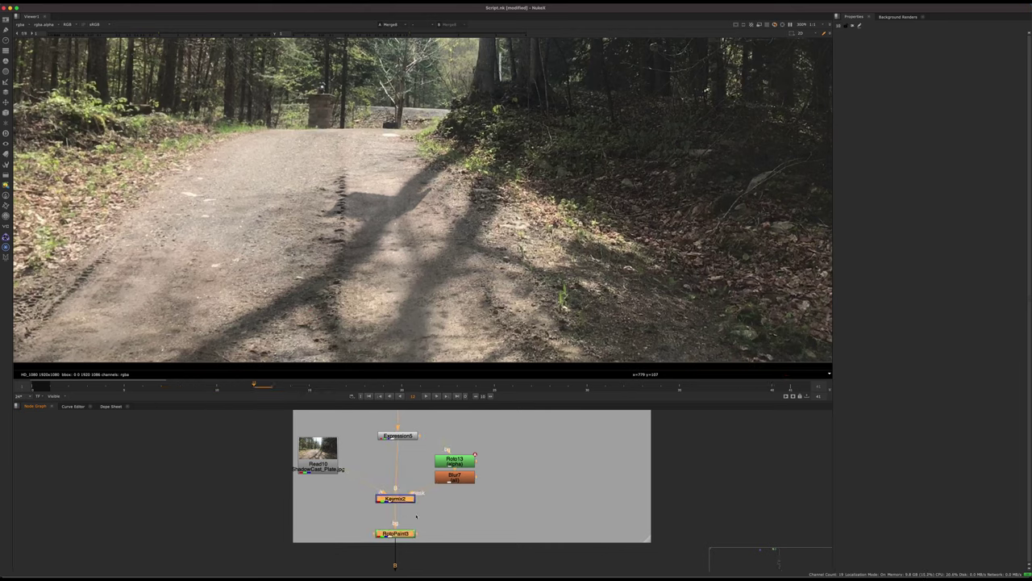
Step: Show Keymix2 in the viewer and open the settings of Roto13, the source of its mask
click(405, 500)
key(1)
double_click(454, 462)
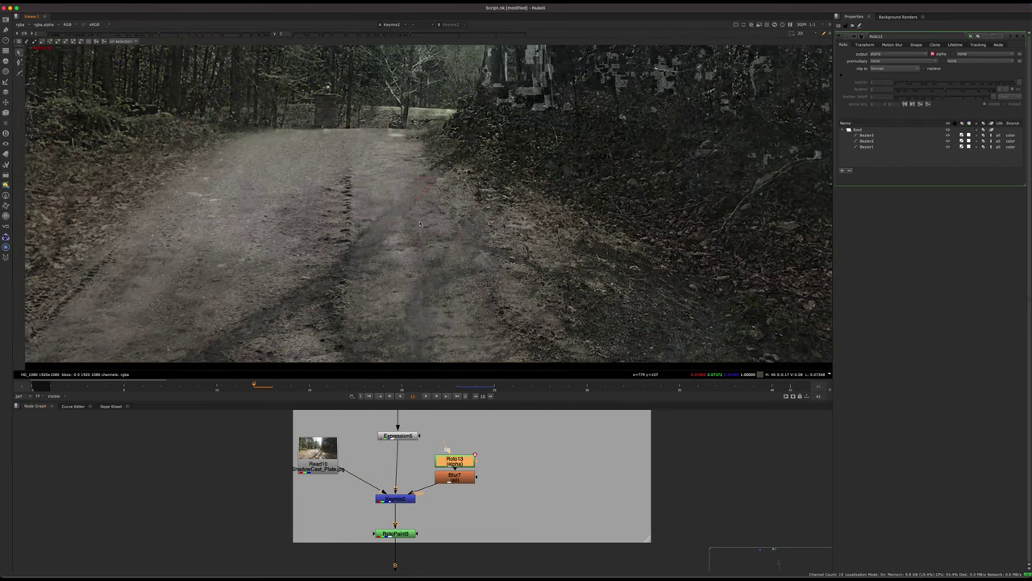
Step: Compare the Read10 plate with the Keymix2 result up close around the Roto13 shapes on the tree shadows
click(321, 460)
key(1)
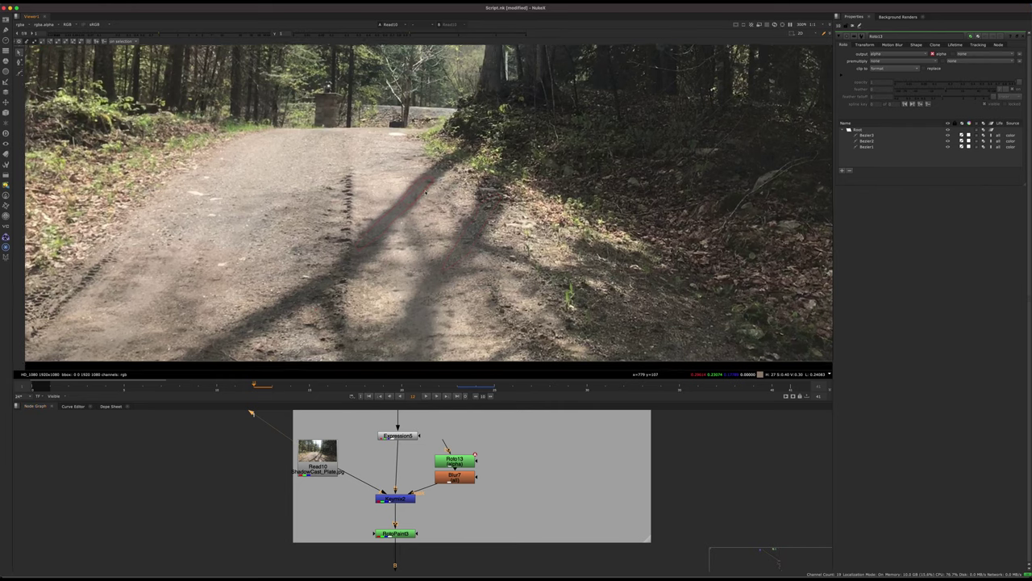
scroll(421, 196, up, 5)
click(395, 499)
key(1)
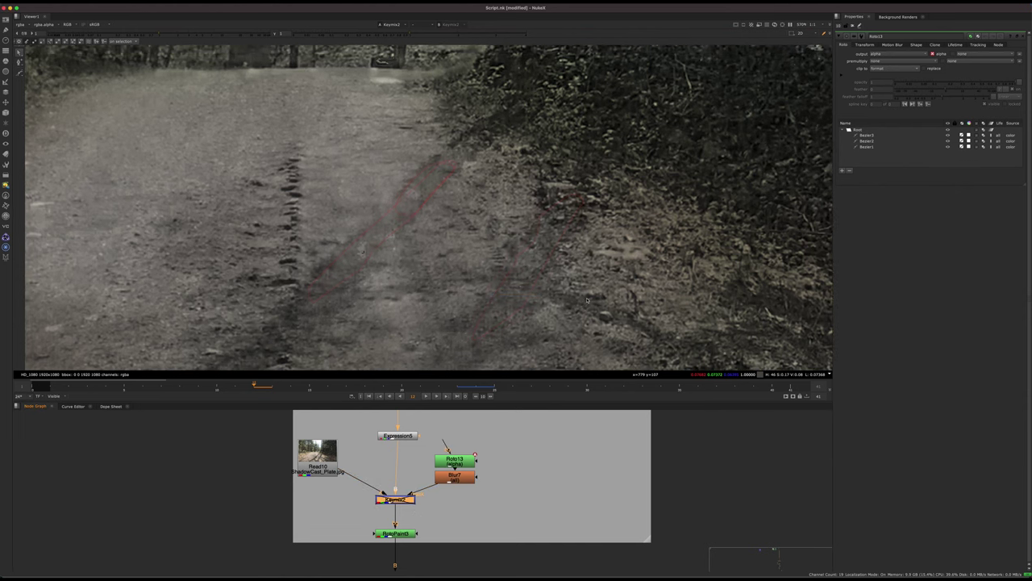
Step: Compare the tree shadows on the road with Keymix2 on and off from a wider view
key(f)
middle_drag(497, 246, 561, 252)
scroll(500, 226, down, 3)
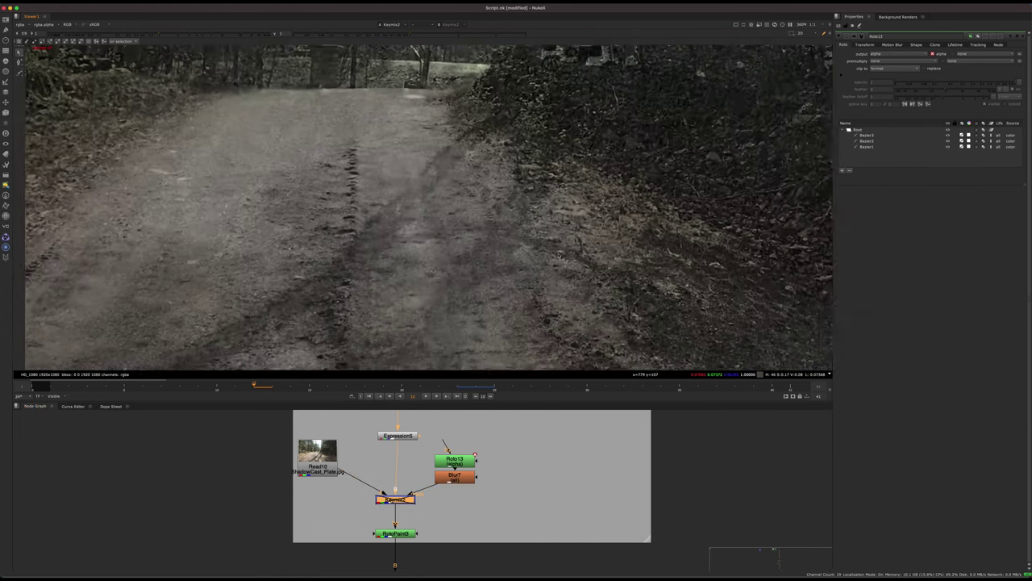
middle_drag(412, 208, 422, 217)
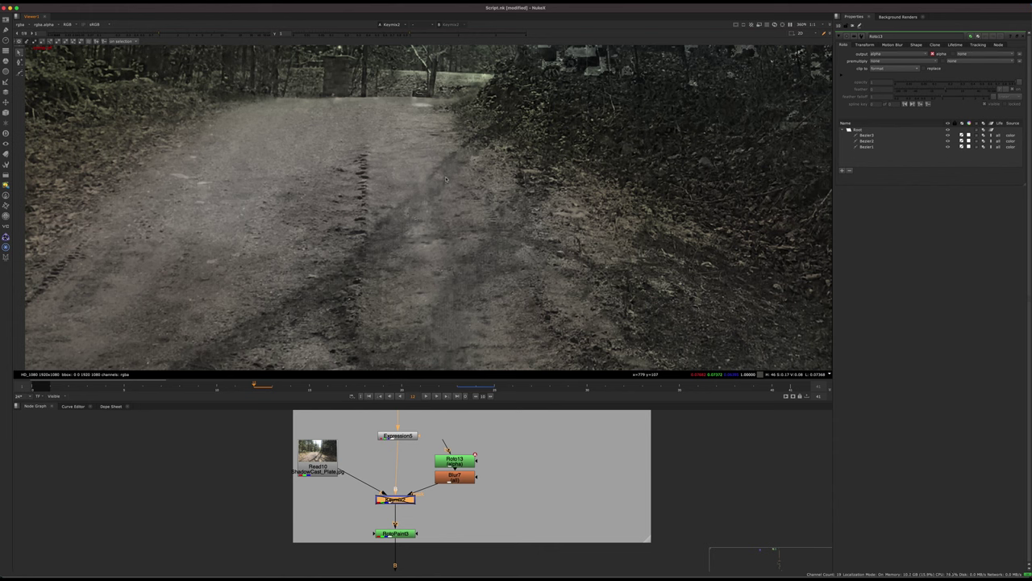
click(363, 508)
click(402, 502)
key(d)
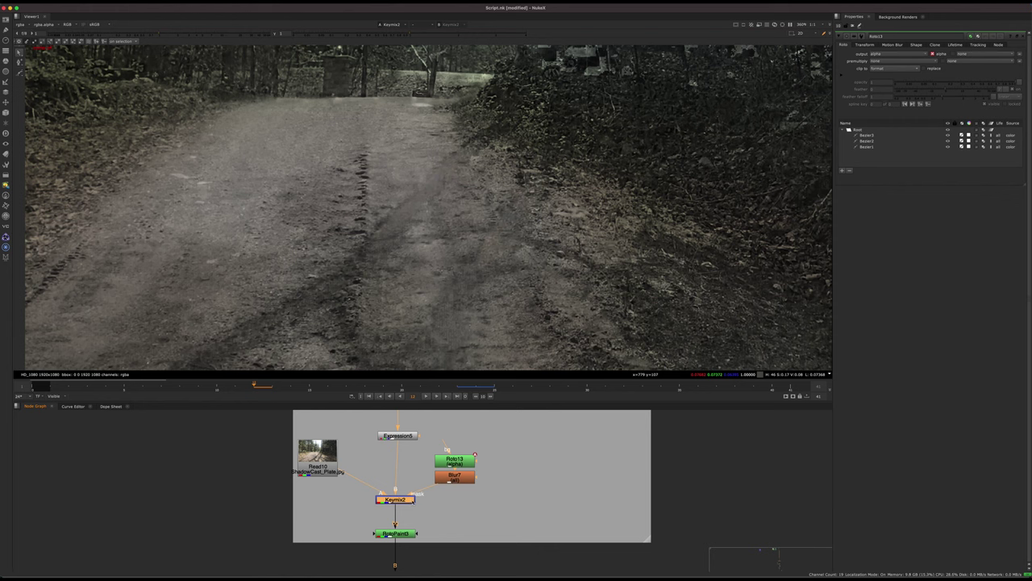
Step: Select the Roto13 shape over the tree shadow to point it out, and close the Roto13 settings
click(462, 458)
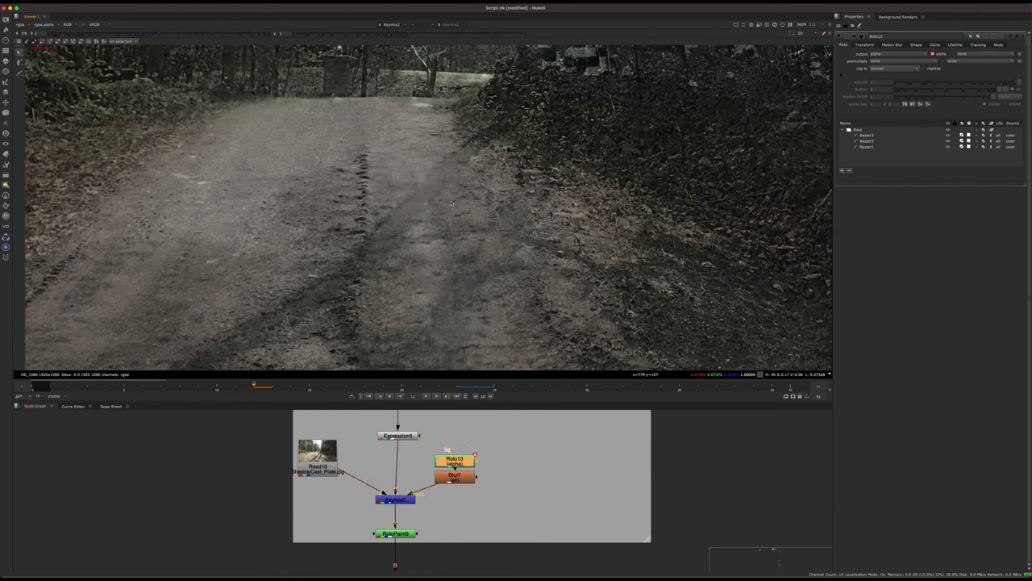
drag(451, 216, 455, 219)
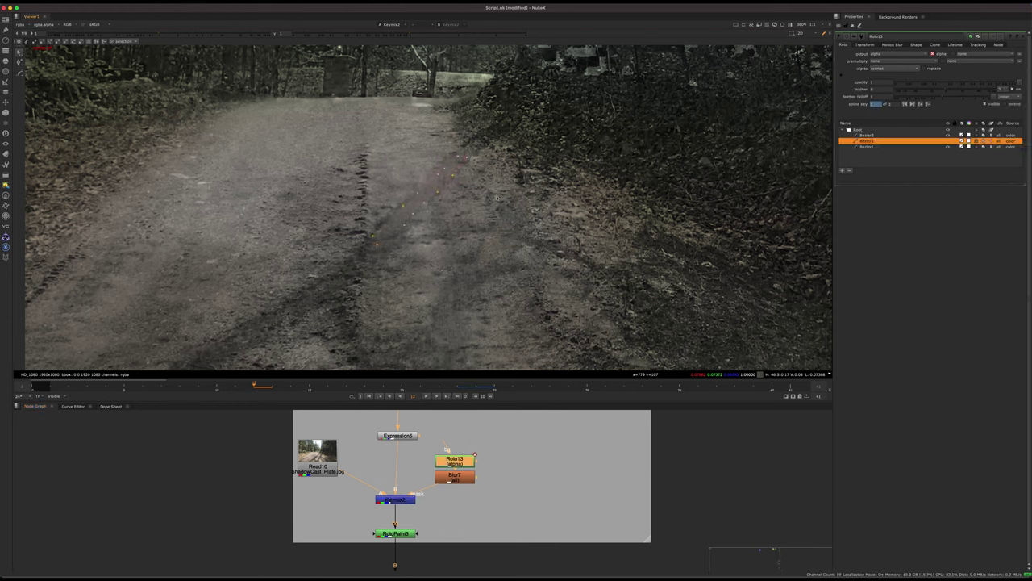
mouse_move(320, 465)
mouse_down()
mouse_move(306, 472)
mouse_move(317, 470)
mouse_up()
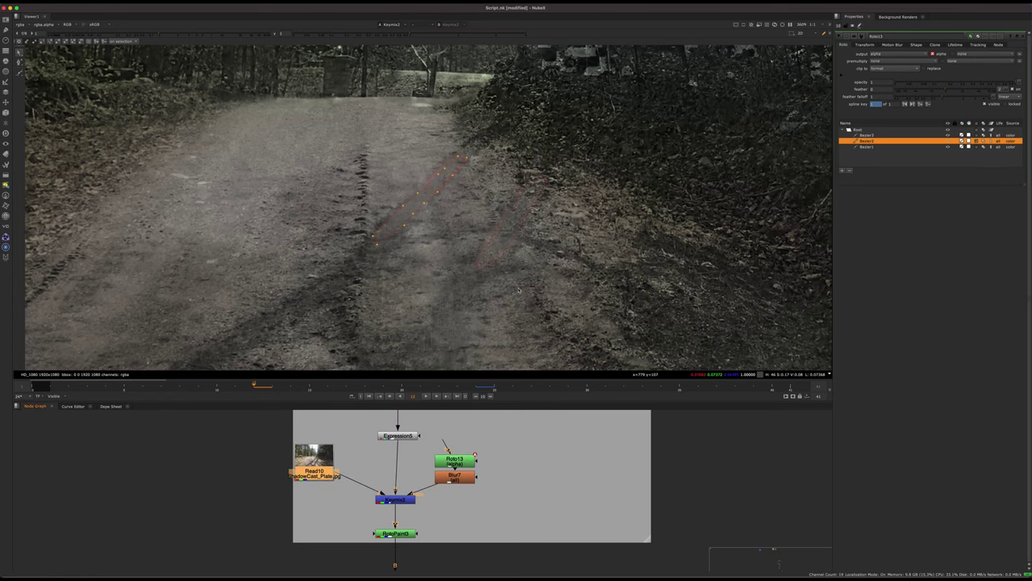
click(928, 162)
click(1025, 36)
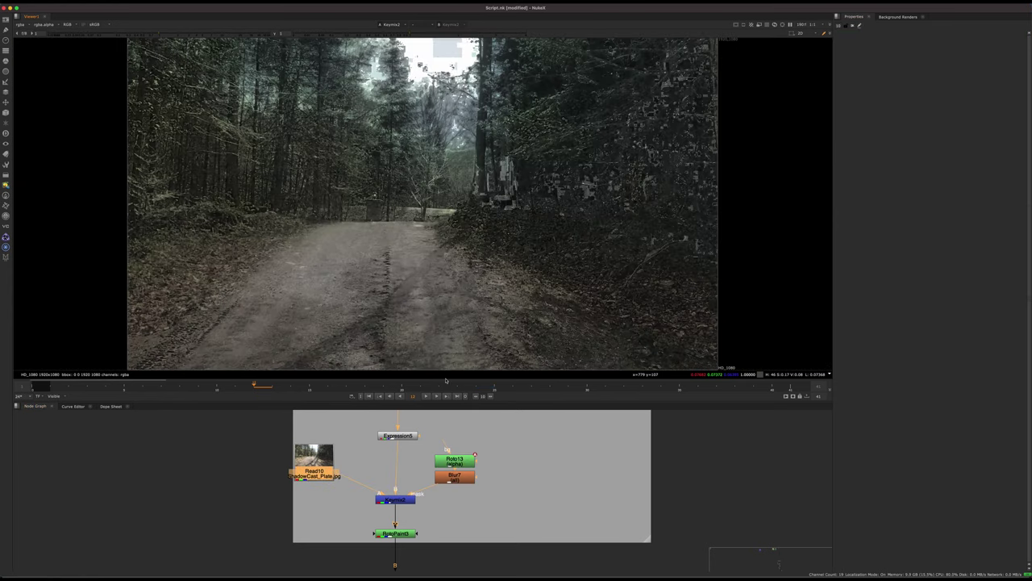
Step: Follow the node graph downstream from Keymix2, showing the successive results of the shadow cleanplate in the viewer
middle_drag(425, 456, 457, 316)
scroll(382, 528, up, 6)
middle_drag(382, 528, 402, 471)
drag(489, 449, 371, 530)
key(1)
scroll(508, 451, down, 7)
middle_drag(492, 503, 397, 519)
drag(477, 458, 562, 499)
key(1)
Step: Show Merge11, the composite with the CG cube, in the viewer
middle_drag(409, 483, 573, 440)
scroll(529, 480, down, 12)
scroll(580, 520, up, 4)
scroll(549, 452, up, 7)
middle_drag(457, 563, 462, 422)
scroll(461, 432, up, 4)
middle_drag(509, 566, 500, 479)
drag(467, 503, 396, 530)
key(1)
middle_drag(492, 423, 451, 504)
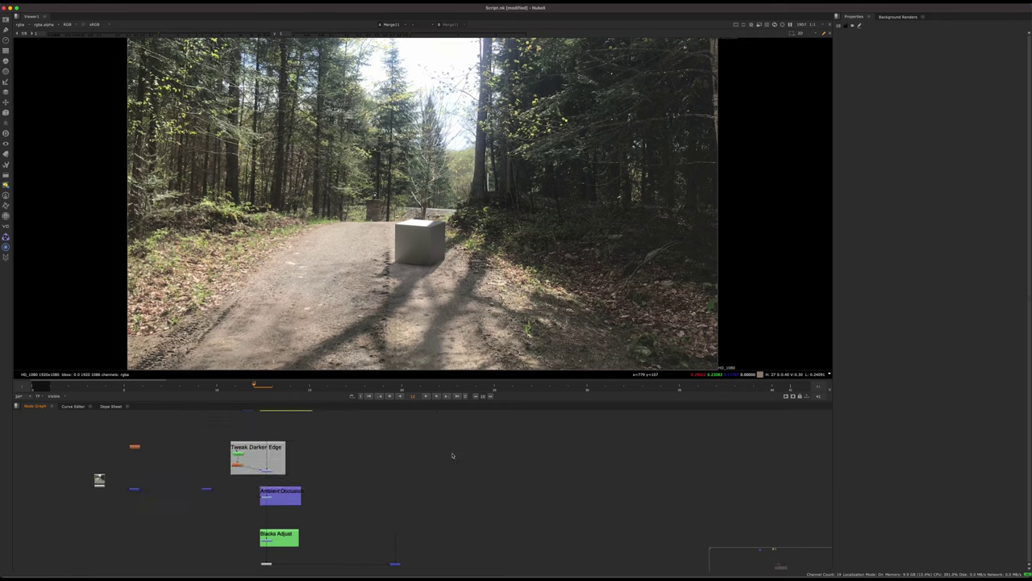
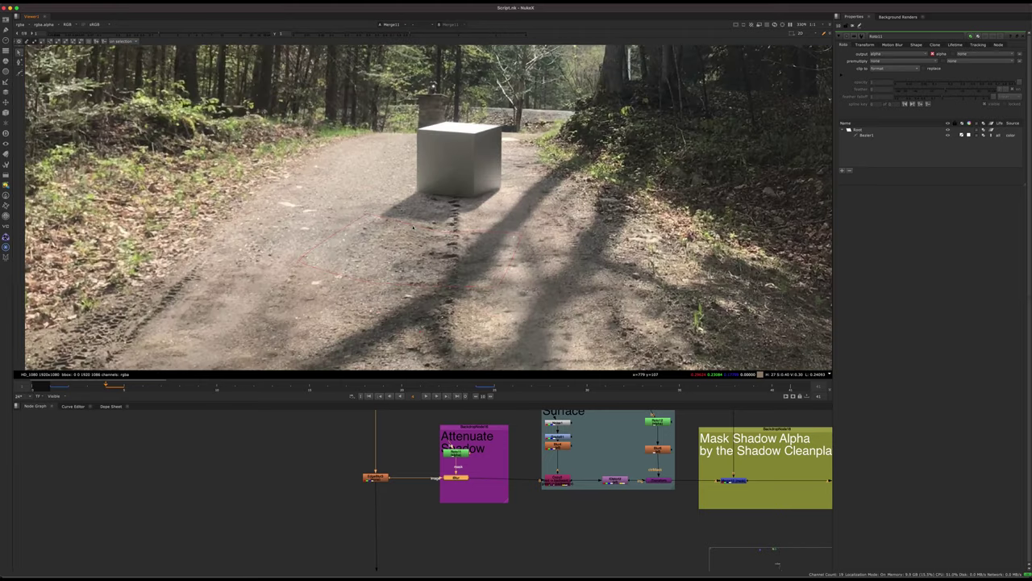
Step: Examine the cube's ground shadow up close around the Roto11 shape
scroll(395, 205, up, 4)
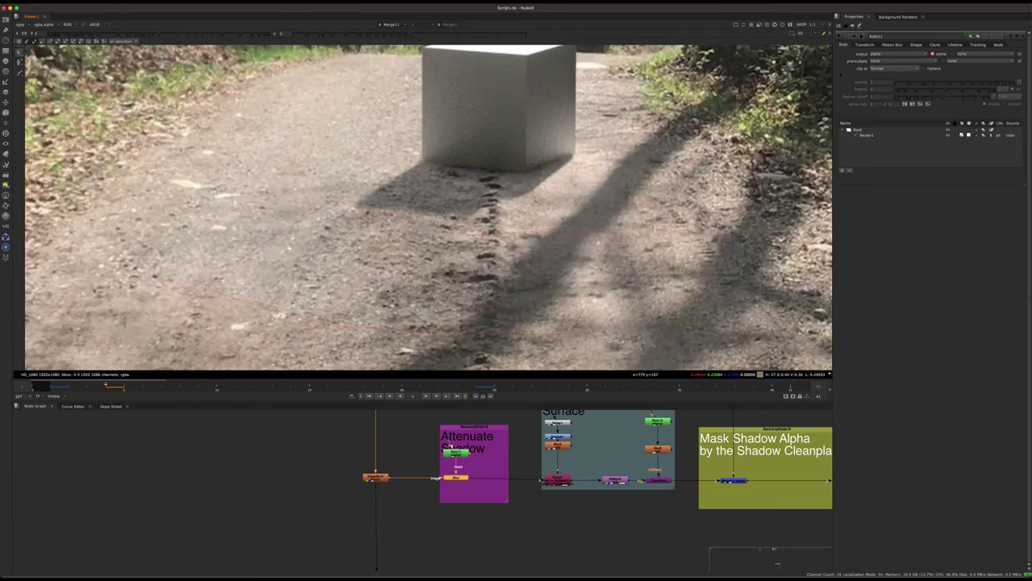
click(404, 157)
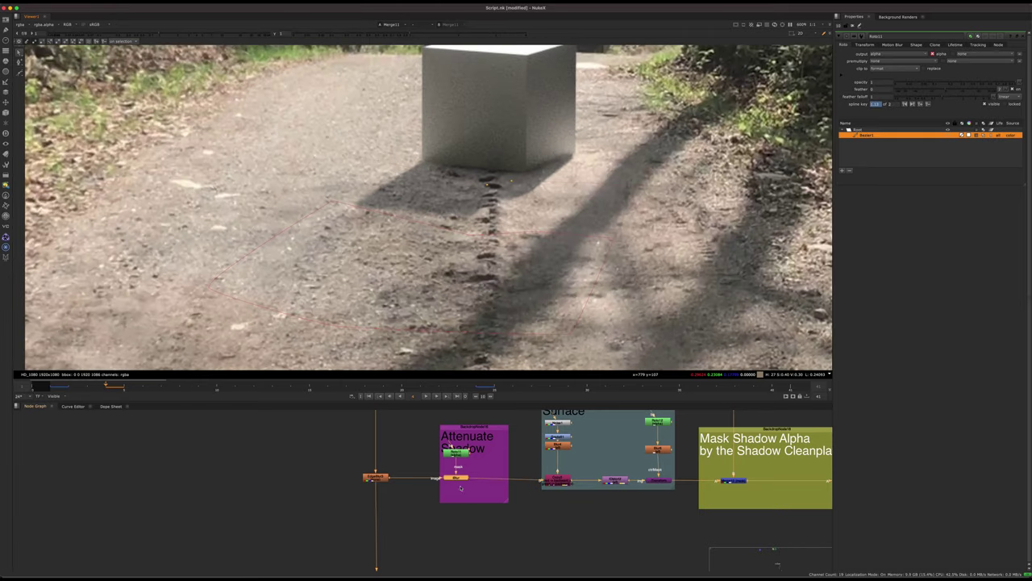
drag(461, 477, 465, 487)
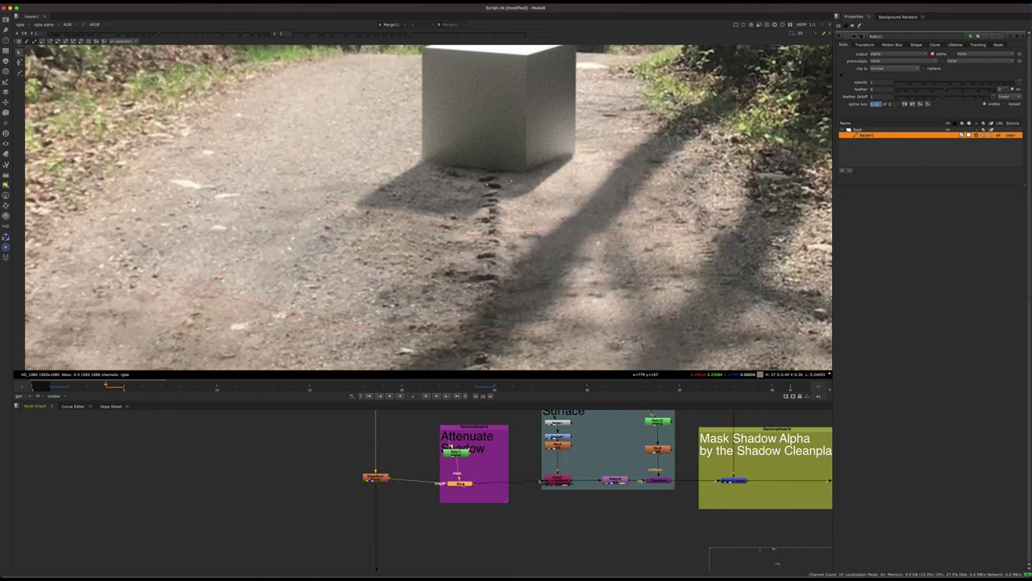
key(super+z)
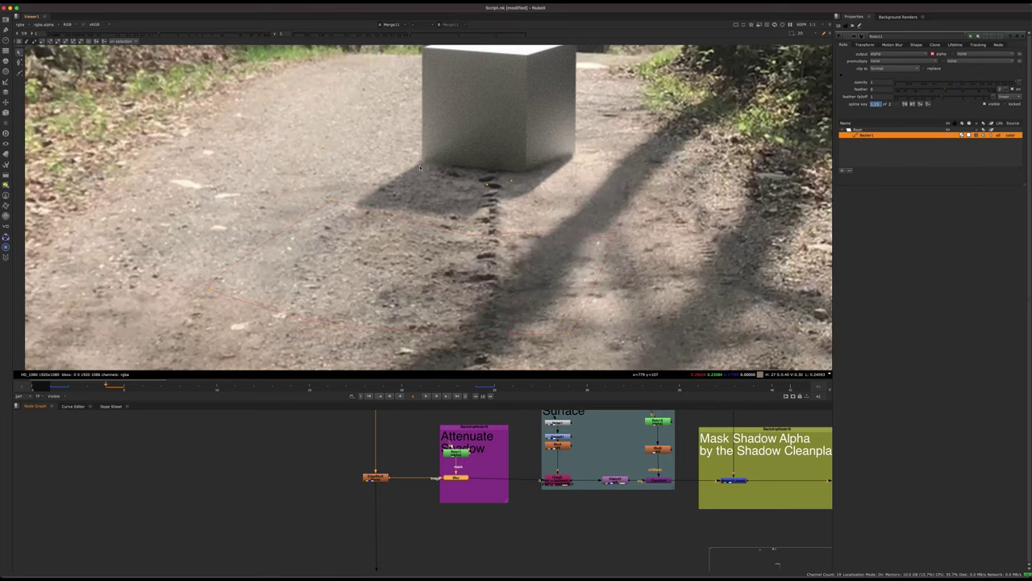
alt+middle_drag(420, 168, 516, 210)
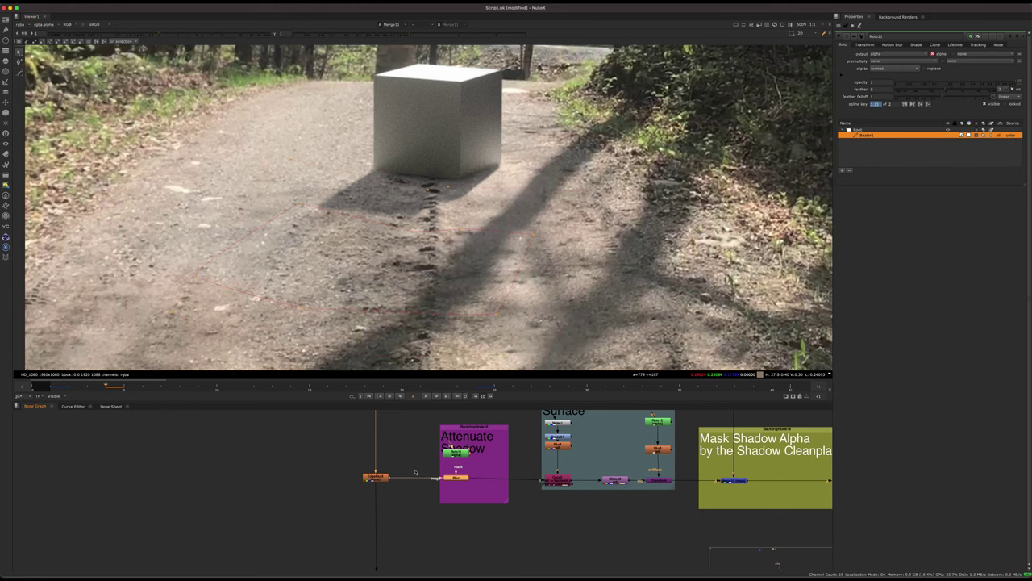
Step: Review the iBlur node's settings in the Attenuate Shadow group and close them
middle_drag(415, 471, 451, 453)
middle_drag(411, 476, 391, 486)
super+double_click(380, 501)
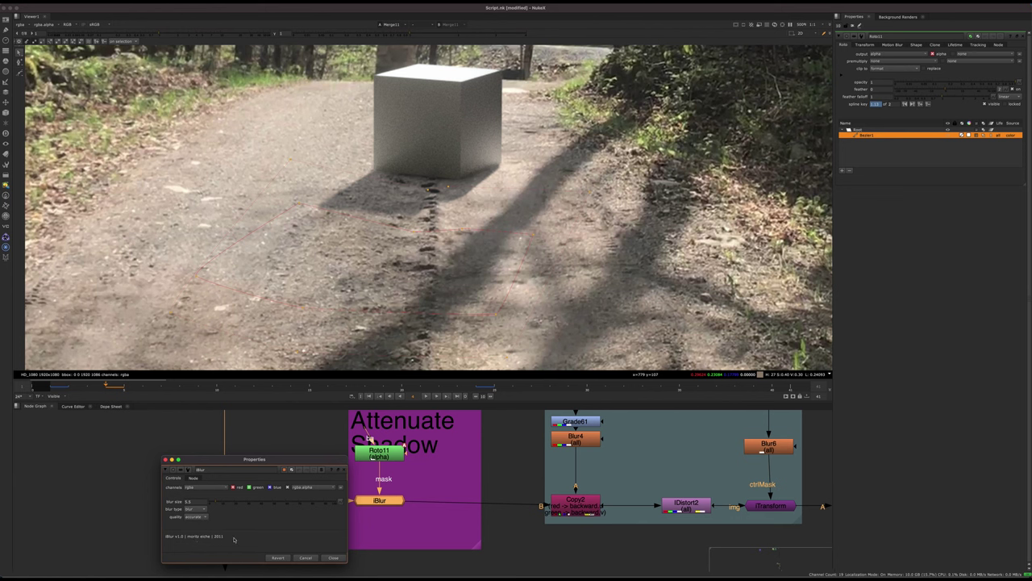
click(331, 557)
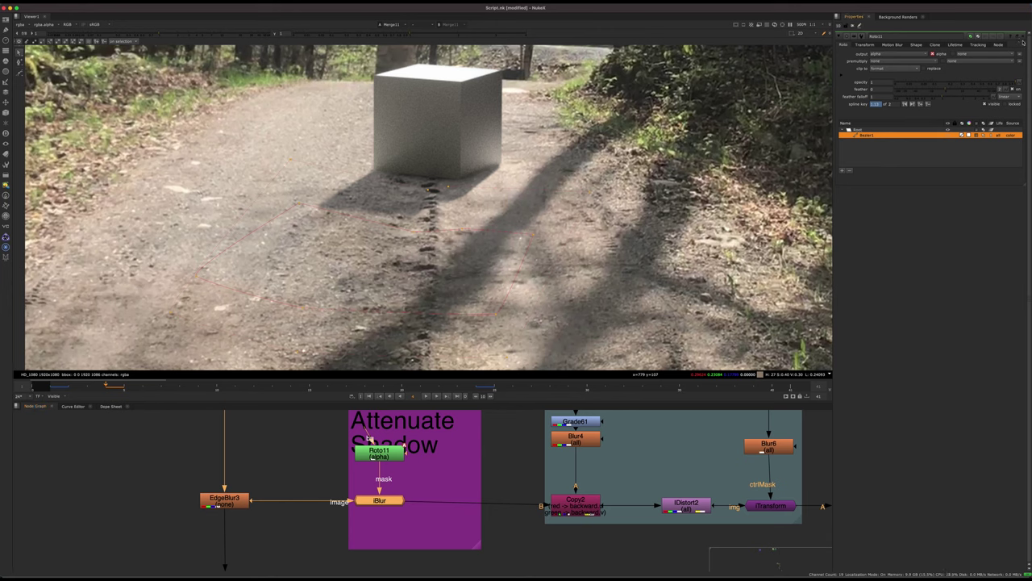
Step: Save the script and show the iBlur output in the viewer
click(441, 479)
key(super+s)
middle_drag(441, 479, 352, 475)
scroll(371, 478, down, 3)
middle_drag(453, 517, 376, 552)
mouse_move(303, 515)
mouse_down()
mouse_move(252, 533)
mouse_move(300, 511)
mouse_up()
key(1)
scroll(393, 241, down, 8)
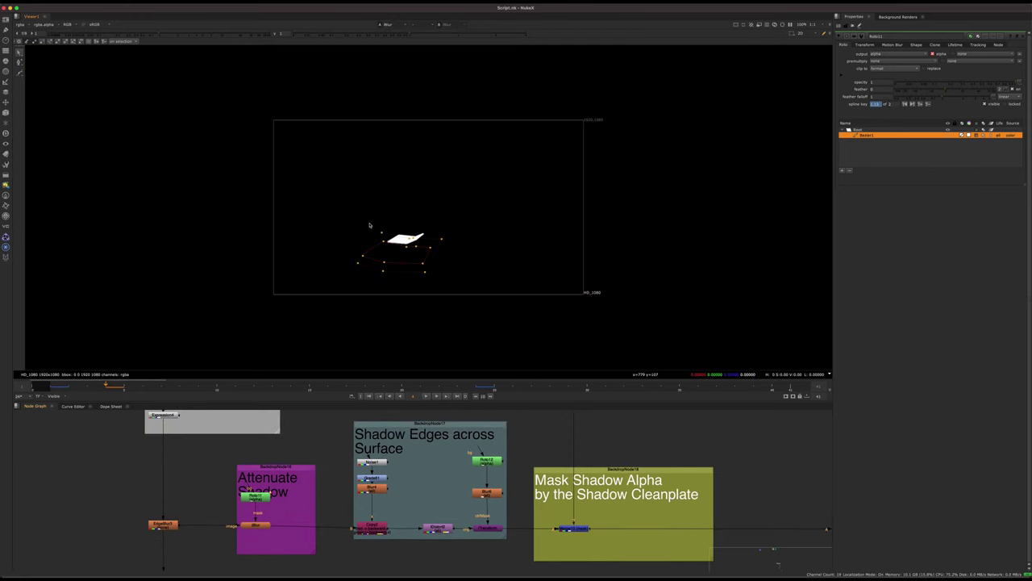
Step: Switch iBlur off and on to compare the softness of the shadow alpha's edges up close
scroll(404, 238, up, 7)
click(269, 524)
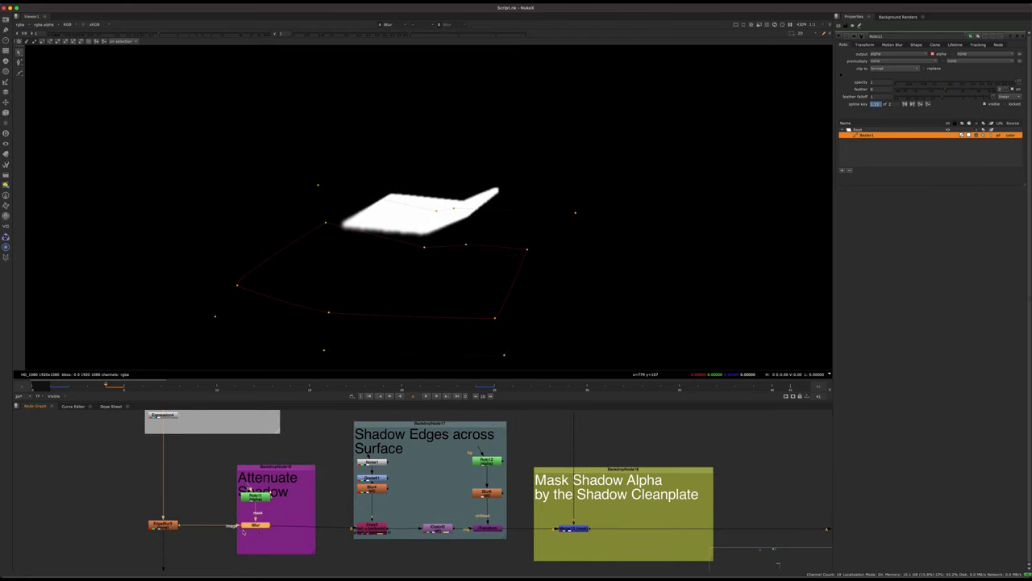
key(d)
key(d)
scroll(398, 519, up, 5)
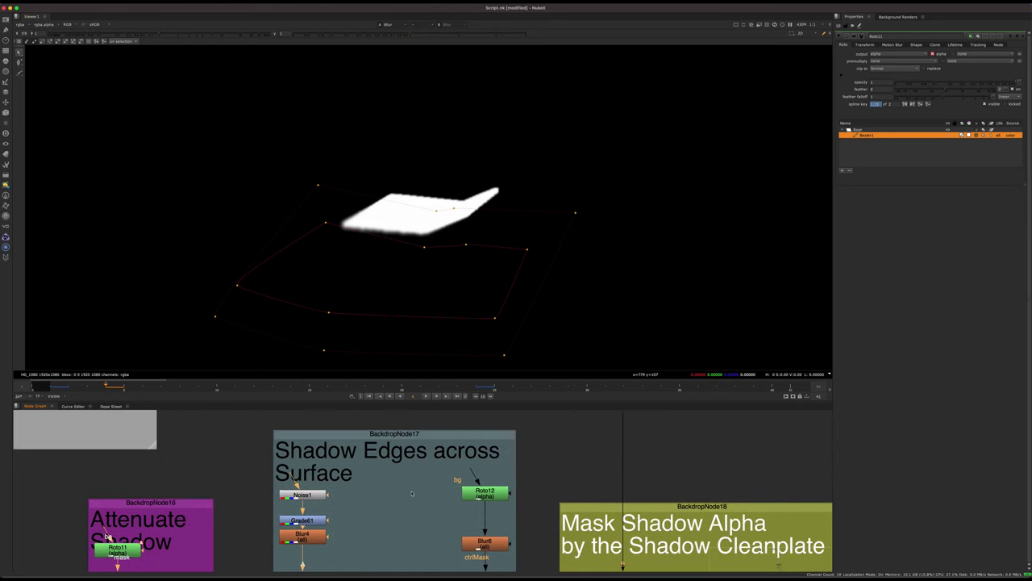
Step: Play the shot ahead and return to frame 5 to examine the Roto11 shape against the moving shadow
middle_drag(381, 508, 387, 477)
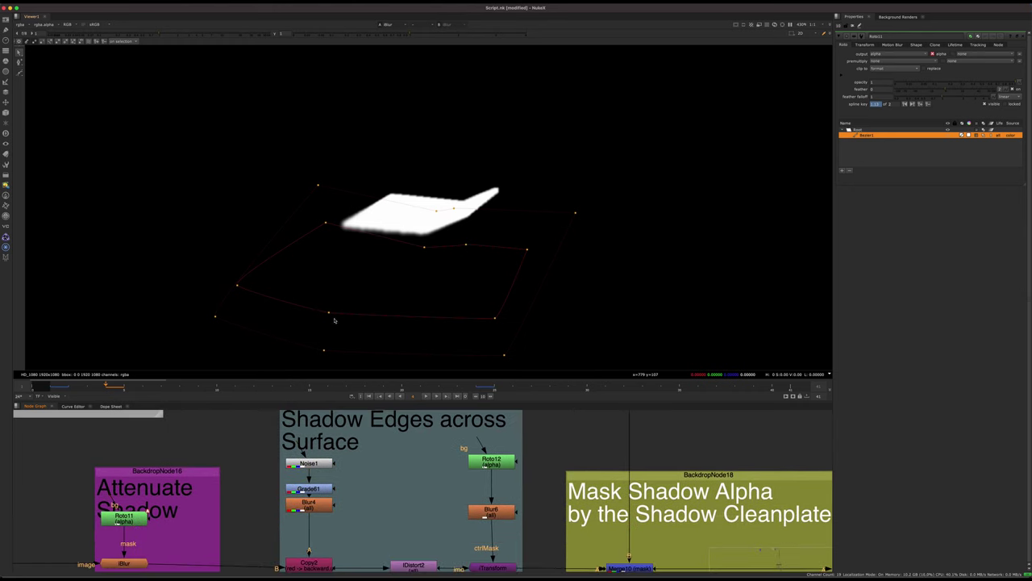
click(427, 396)
click(427, 396)
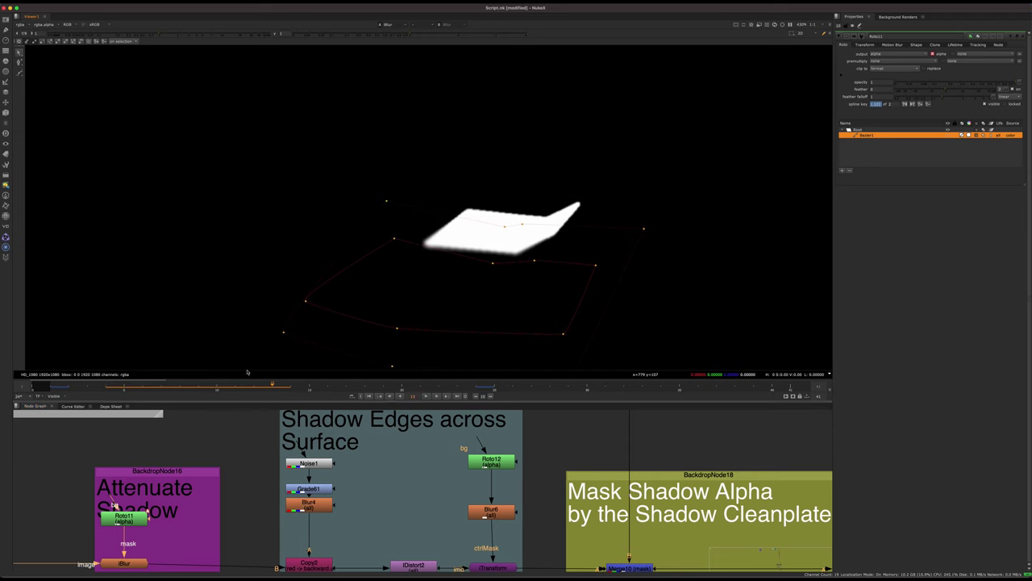
click(261, 388)
drag(261, 388, 131, 371)
Step: Open the Copy2 settings and show Blur4, the blurred noise feeding it, in the viewer
middle_drag(365, 542, 364, 495)
click(317, 521)
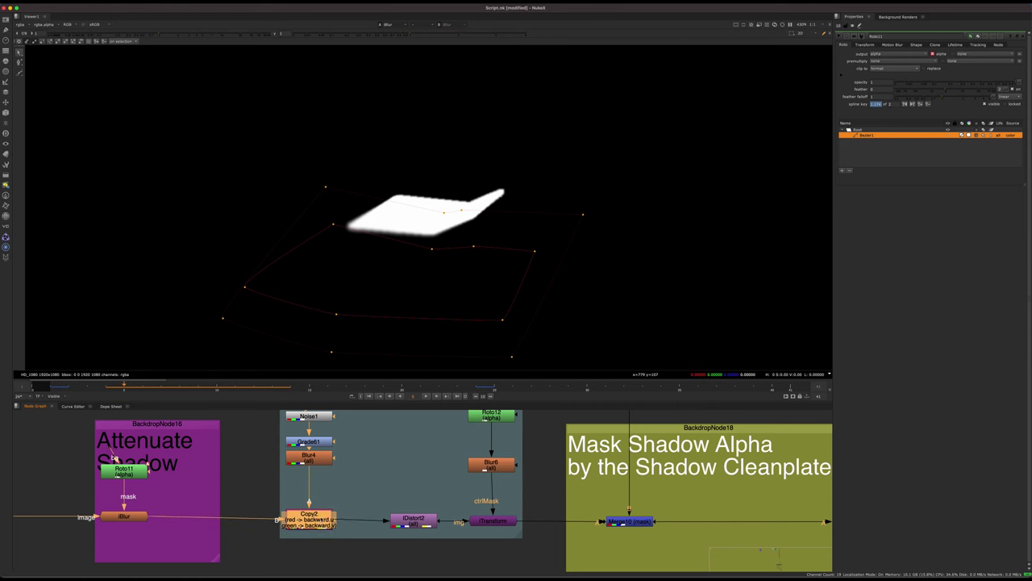
double_click(318, 524)
click(312, 458)
key(1)
key(f)
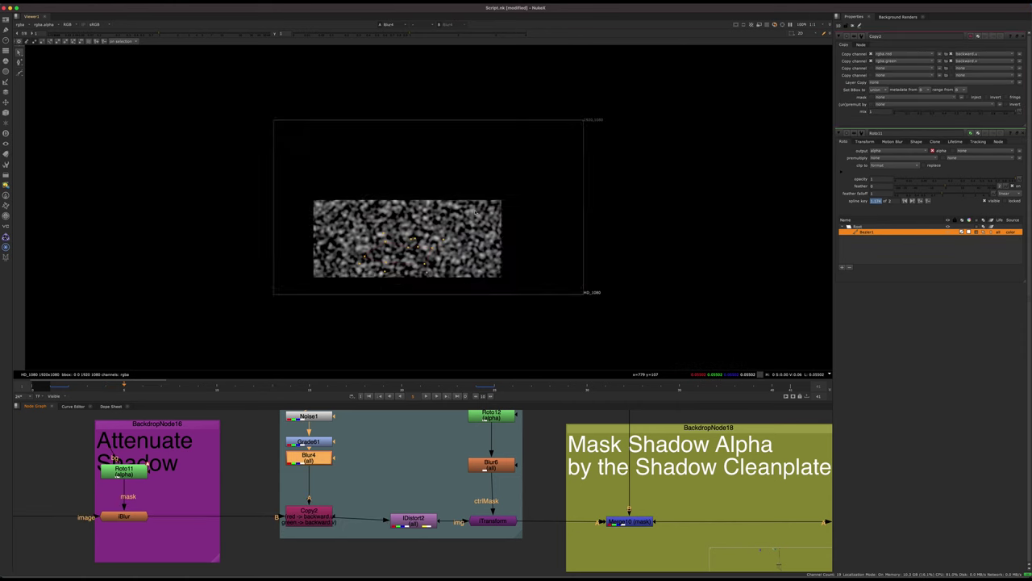
Step: Show Noise1 and Grade61 in the viewer and open the Grade61 settings
click(359, 442)
middle_drag(360, 441, 375, 478)
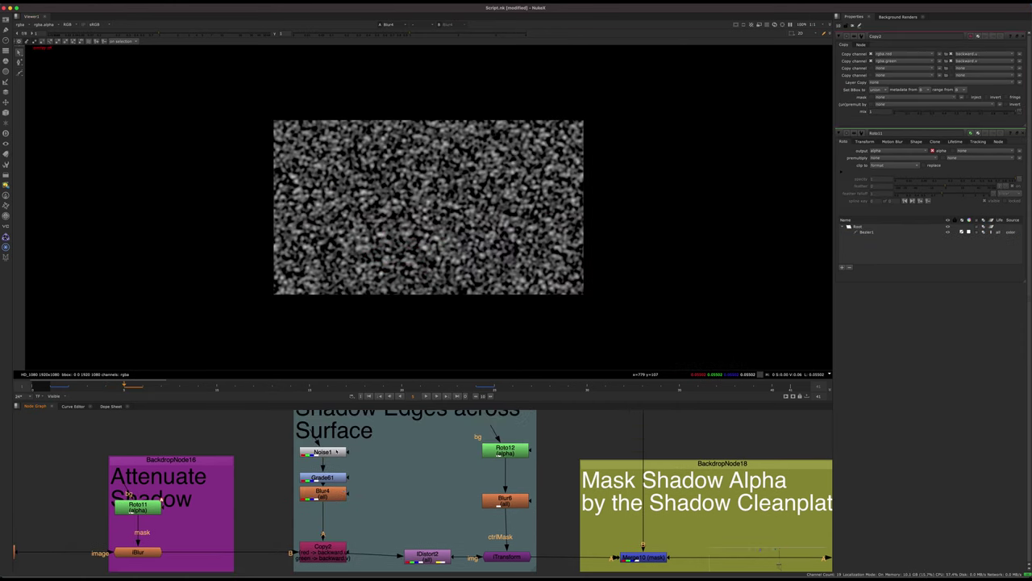
click(324, 452)
key(1)
click(332, 476)
key(1)
double_click(326, 479)
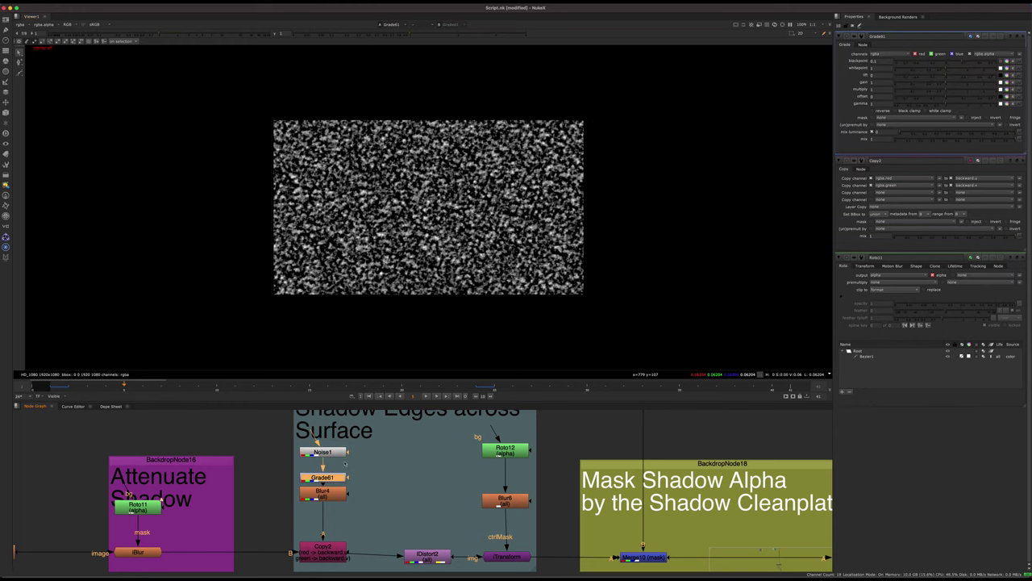
click(428, 559)
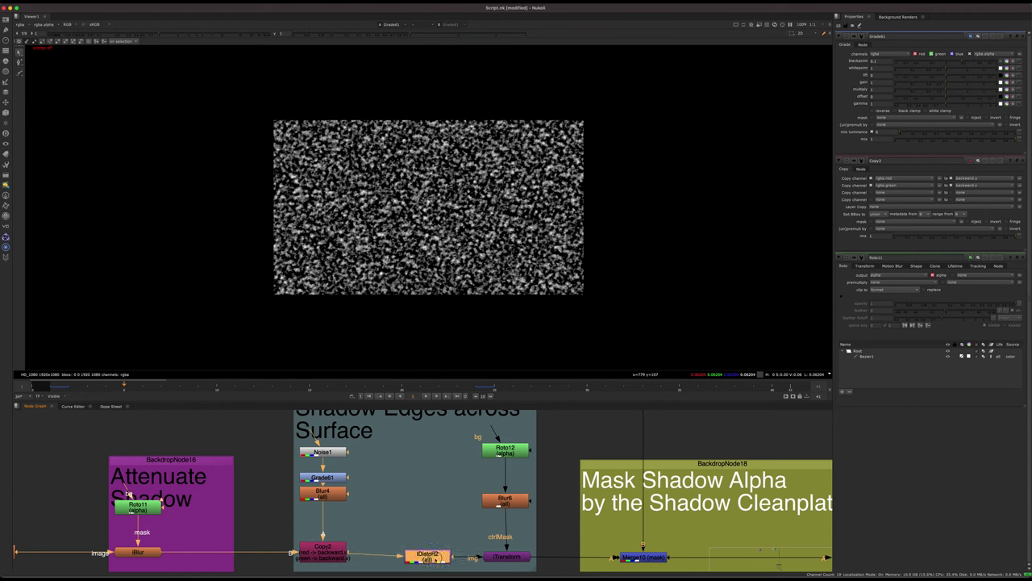
drag(438, 561, 436, 555)
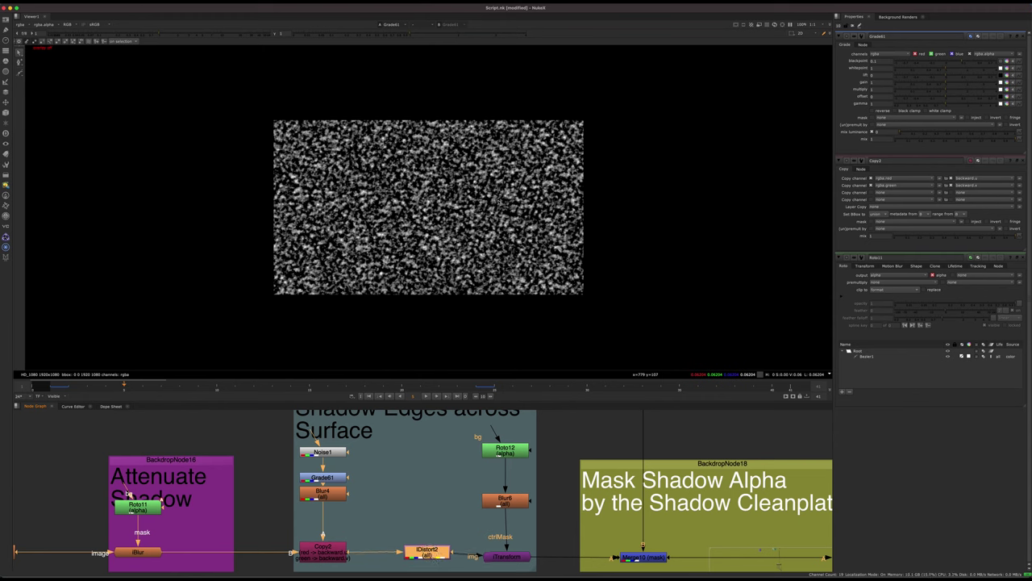
click(250, 413)
click(329, 477)
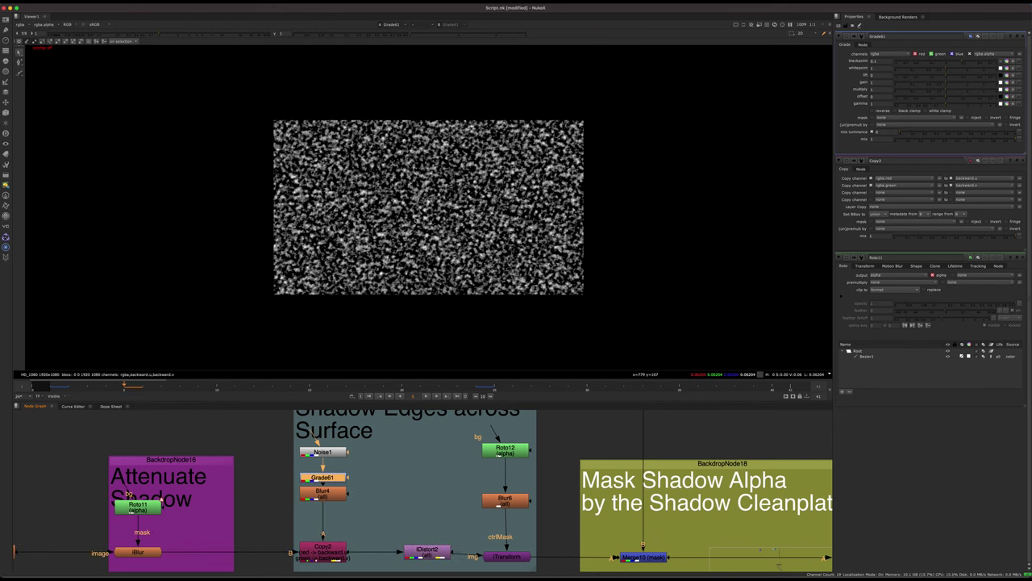
click(363, 484)
Step: Show the Blur4 result in the viewer and open its settings
drag(323, 493, 323, 498)
key(1)
double_click(323, 498)
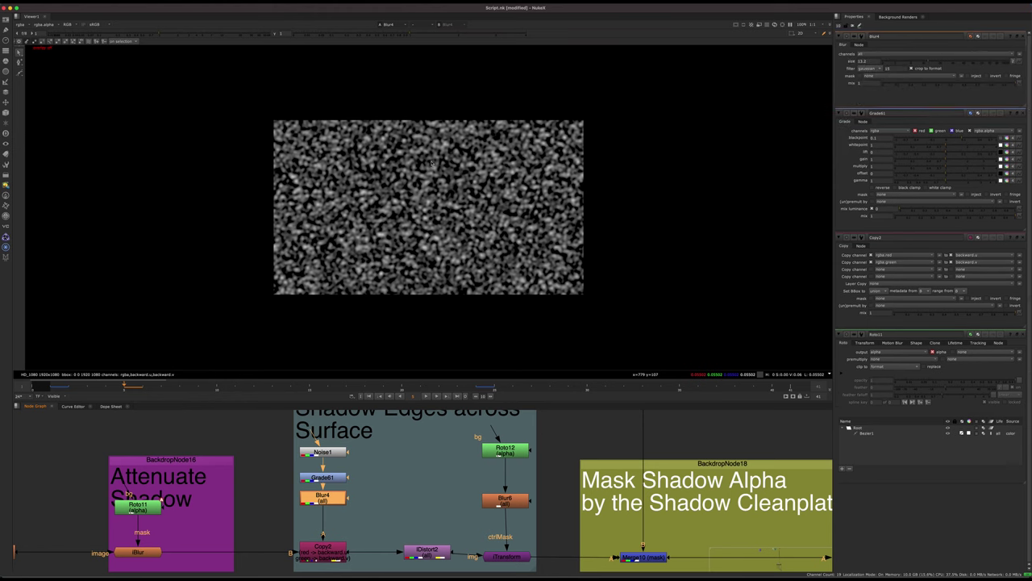
Step: Show Copy2 with its settings, and close the settings of Blur4, Grade61 and Roto11
click(352, 533)
middle_drag(372, 509, 404, 450)
double_click(358, 496)
key(1)
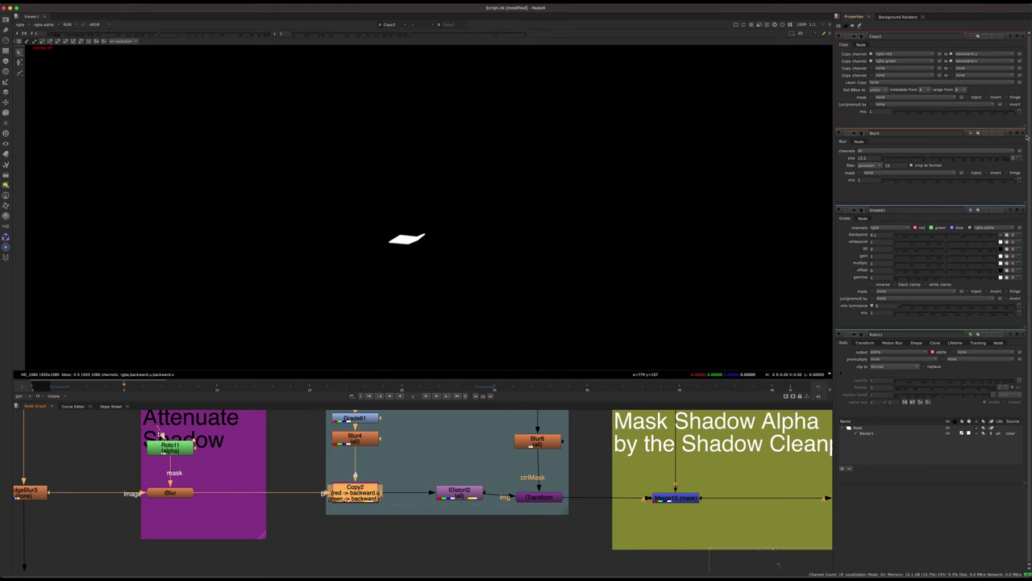
click(1023, 133)
click(1024, 133)
click(1023, 133)
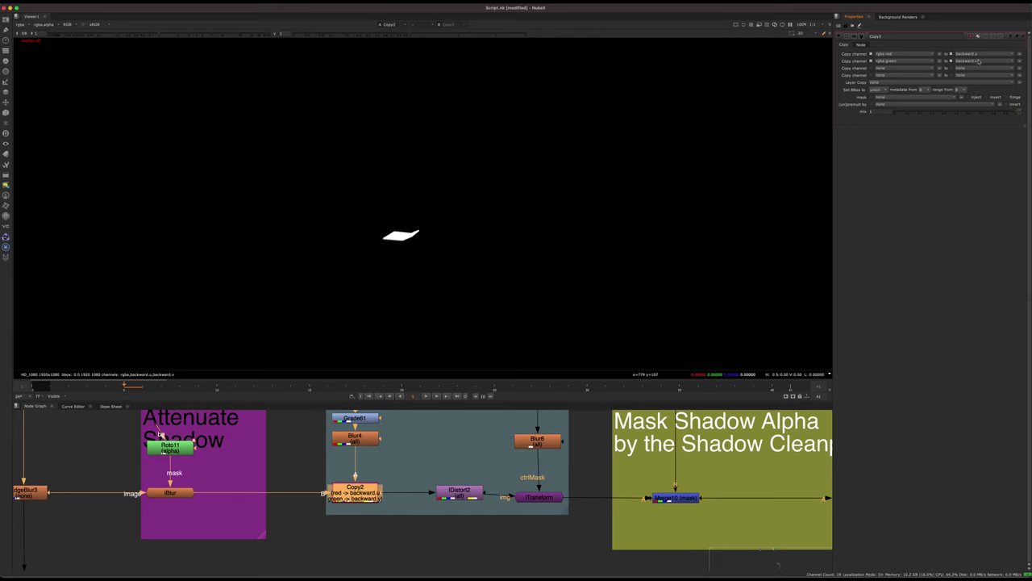
Step: Show IDistort2 with its settings and choose backward as its UV channels
click(425, 487)
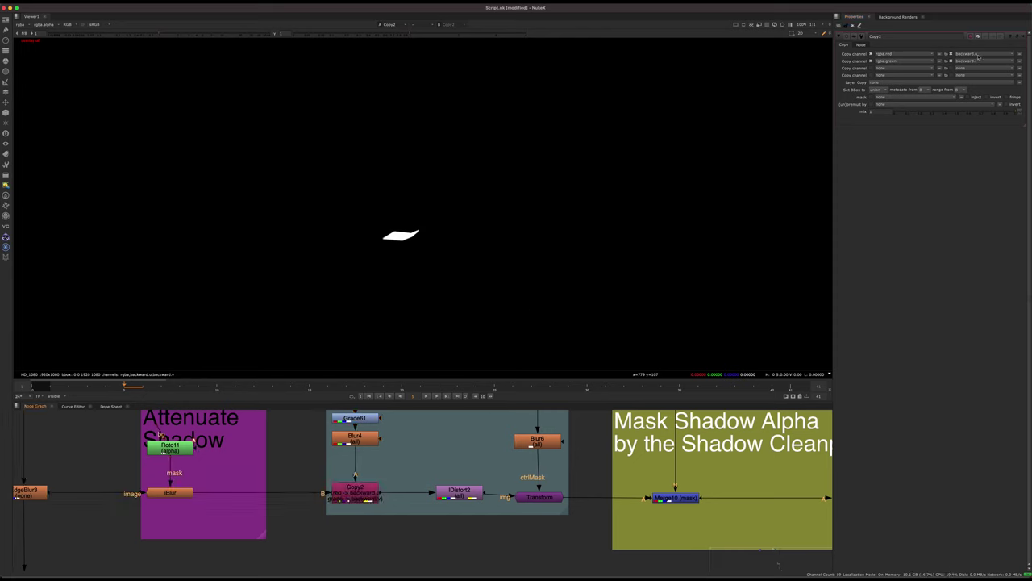
drag(458, 495, 441, 496)
key(1)
double_click(437, 496)
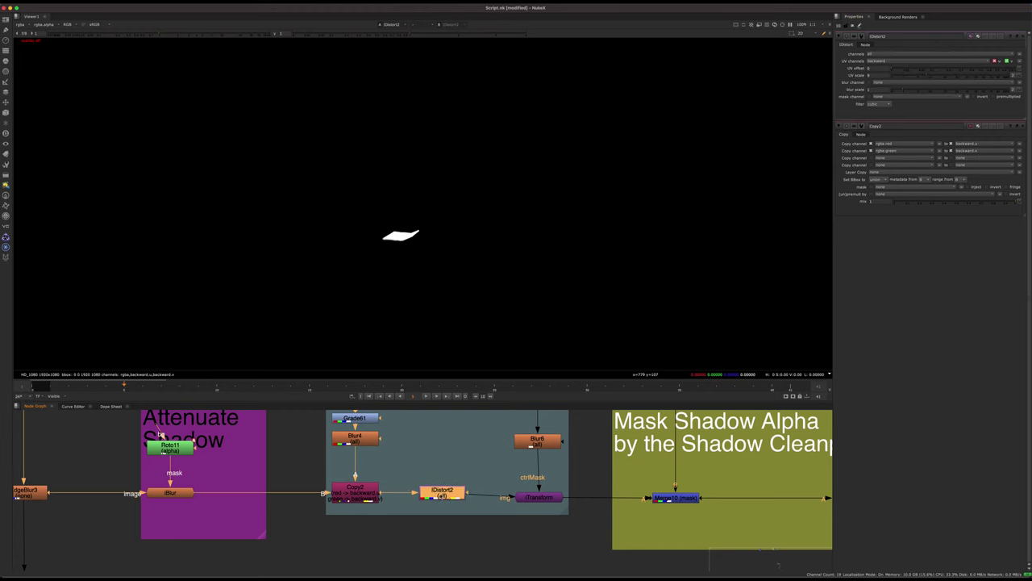
click(890, 63)
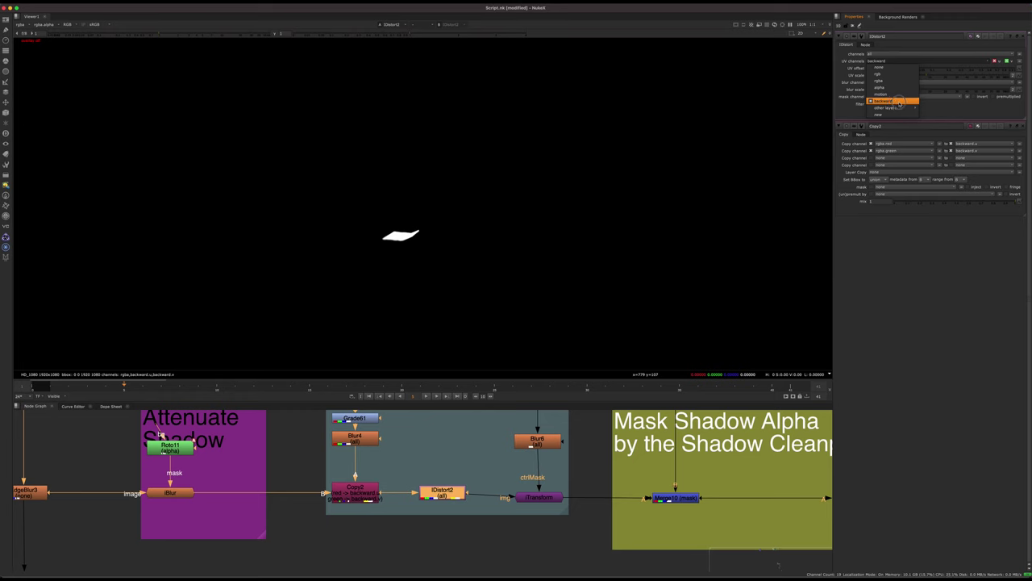
click(897, 102)
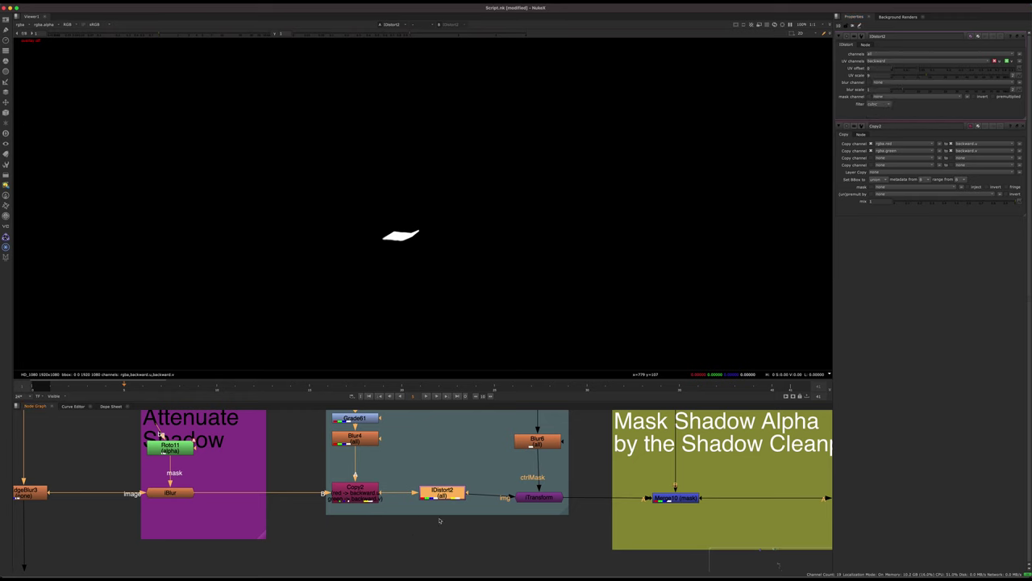
Step: Turn IDistort2 off and on to compare the shadow alpha's edges with and without the distortion
key(d)
key(d)
alt+middle_drag(391, 224, 430, 214)
middle_drag(430, 298, 418, 150)
key(d)
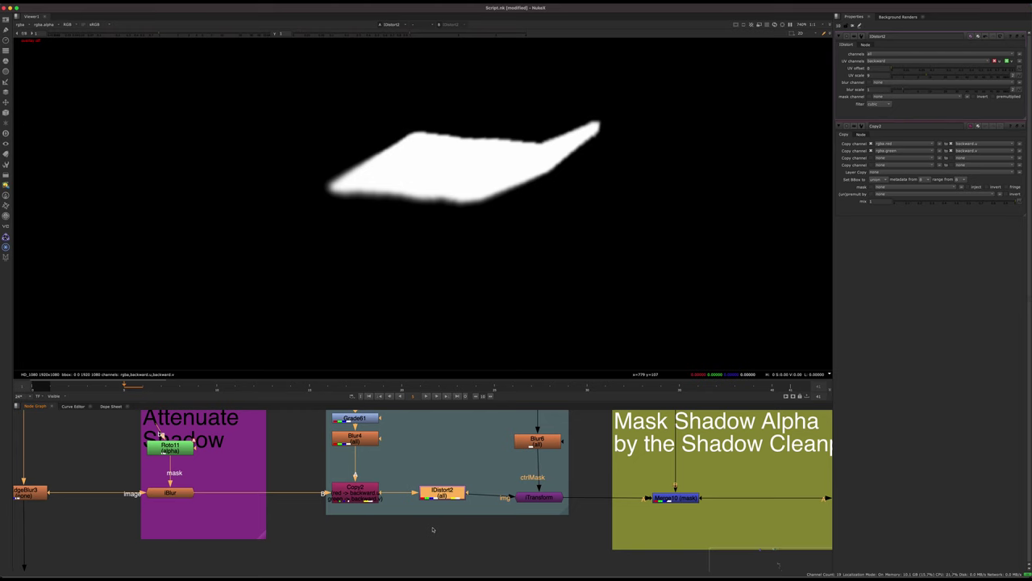
key(d)
Step: Step back and forth through the frames to check the distorted shadow alpha in motion
key(Left)
key(Left)
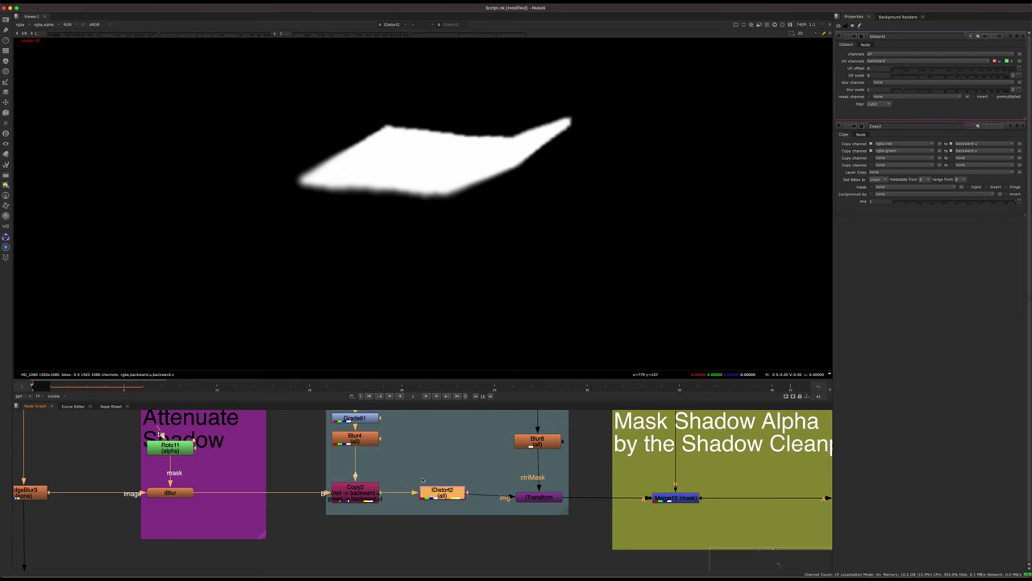
key(Right)
key(Right)
key(Right)
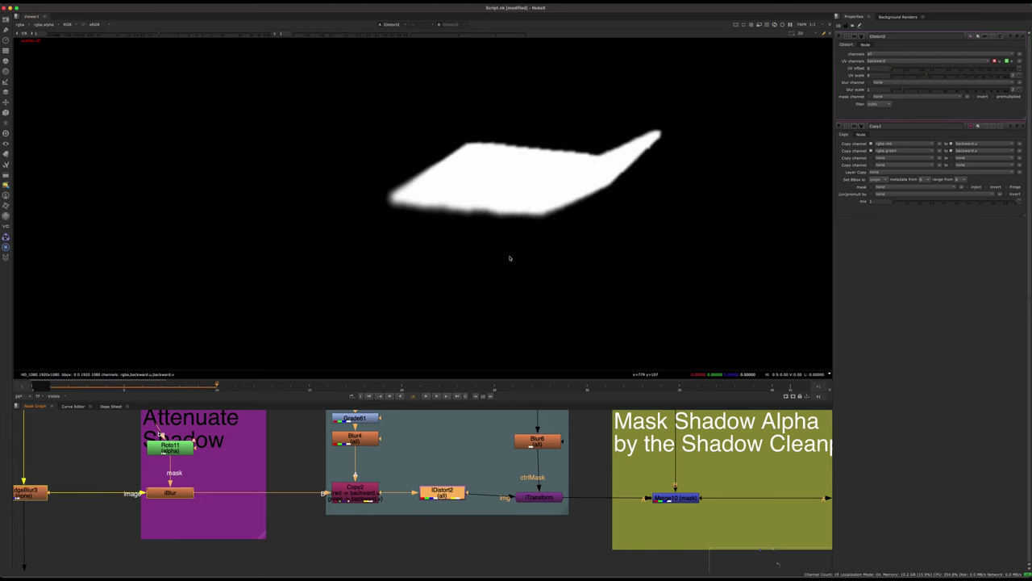
key(Right)
key(Right)
key(Right)
key(Left)
key(Left)
key(Left)
key(Left)
key(Left)
key(Left)
key(Left)
key(Left)
key(Left)
key(Left)
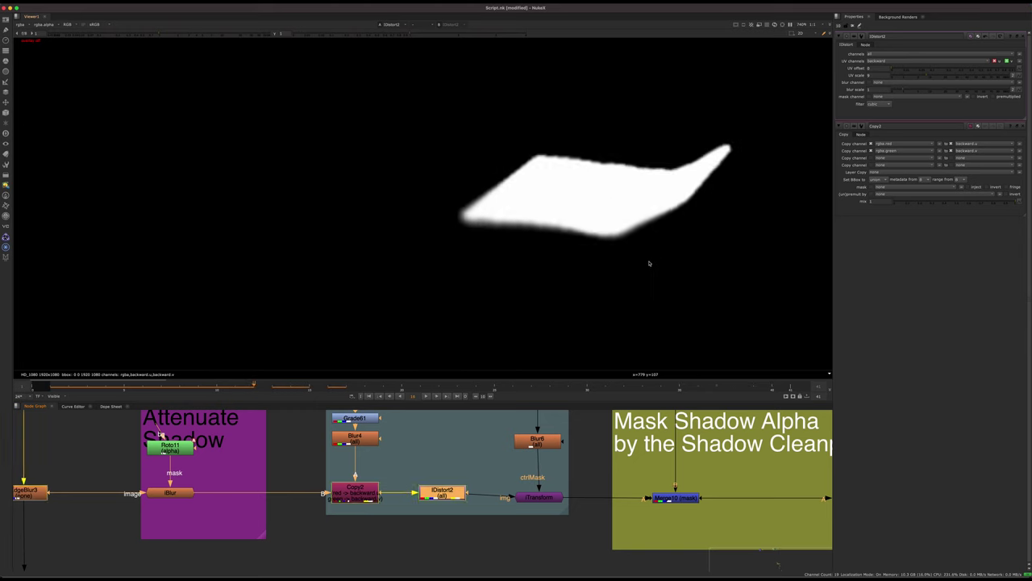
Step: Show the shadow merged over the ground plate in the viewer
click(430, 452)
middle_drag(517, 466, 409, 486)
click(405, 499)
scroll(405, 479, down, 5)
middle_drag(571, 508, 465, 526)
click(559, 492)
key(1)
scroll(279, 493, up, 5)
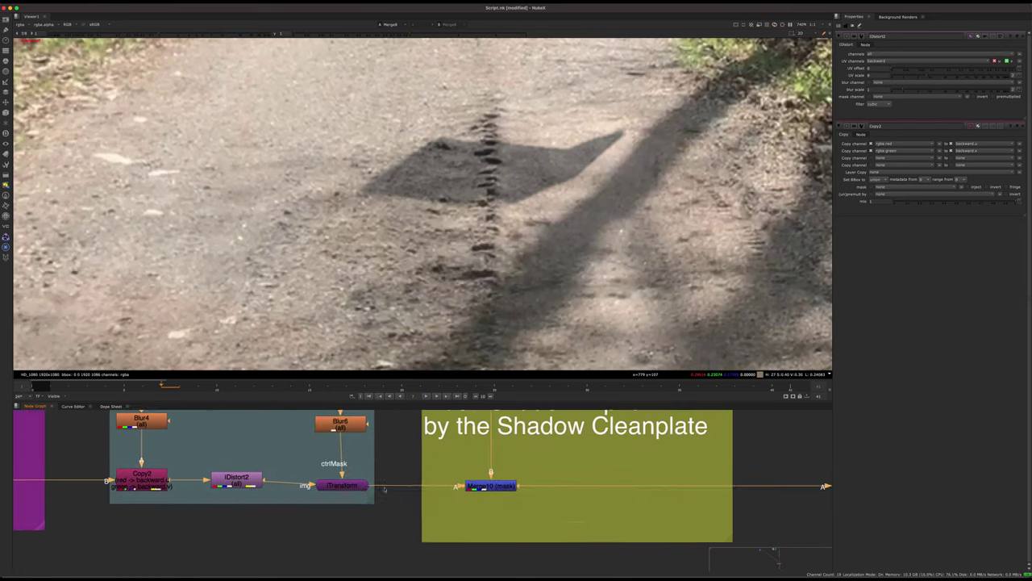
Step: Open the settings of Roto12, which feeds the iTransform control mask through Blur6, and select iTransform
middle_drag(341, 484, 387, 491)
click(387, 490)
mouse_move(387, 491)
mouse_down()
mouse_move(387, 464)
mouse_move(375, 479)
mouse_up()
middle_drag(38, 493, 210, 496)
click(610, 482)
middle_drag(610, 481, 485, 495)
drag(437, 501, 430, 503)
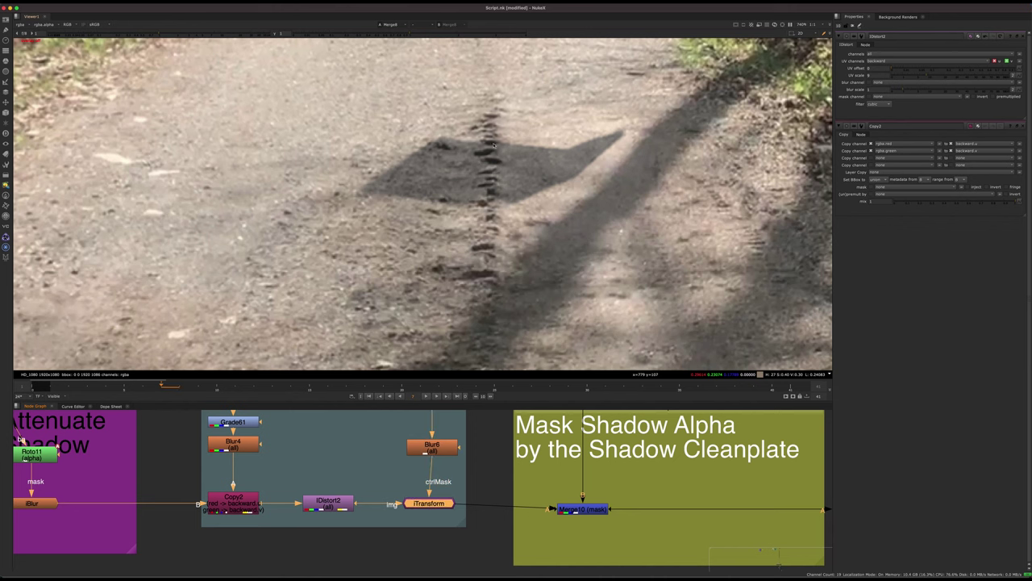
middle_drag(441, 453, 387, 532)
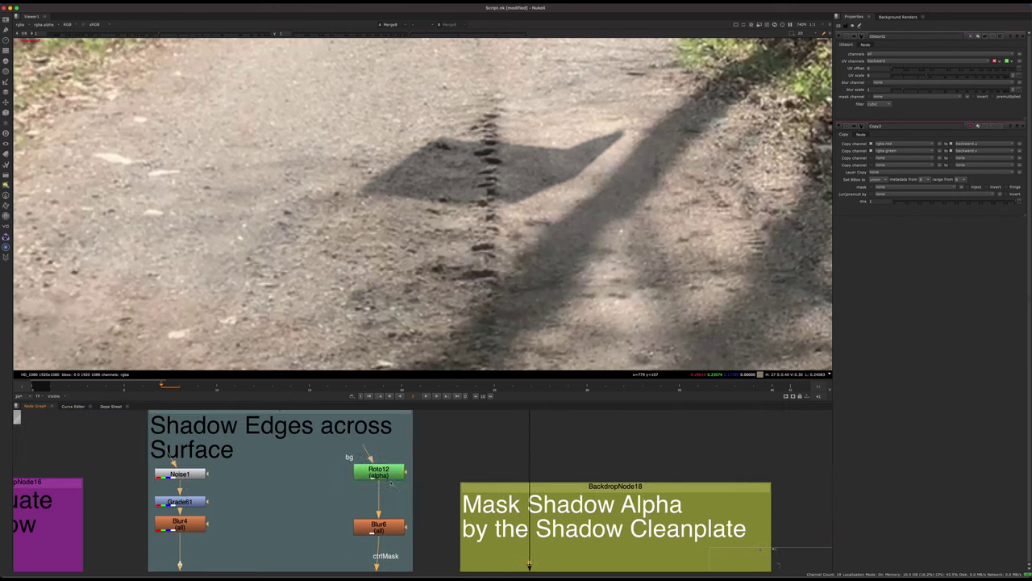
double_click(379, 476)
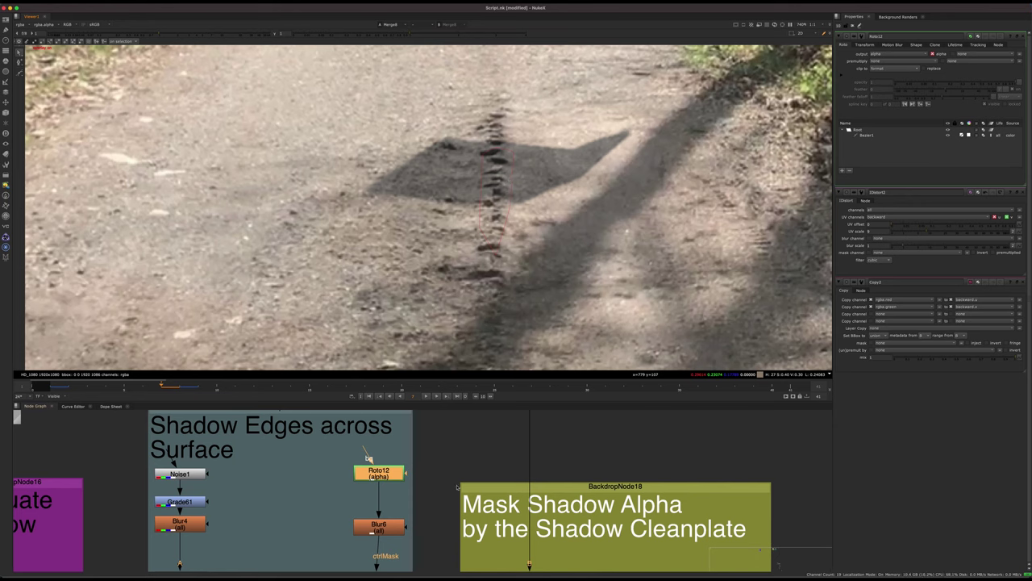
click(427, 566)
middle_drag(427, 566, 425, 476)
click(374, 492)
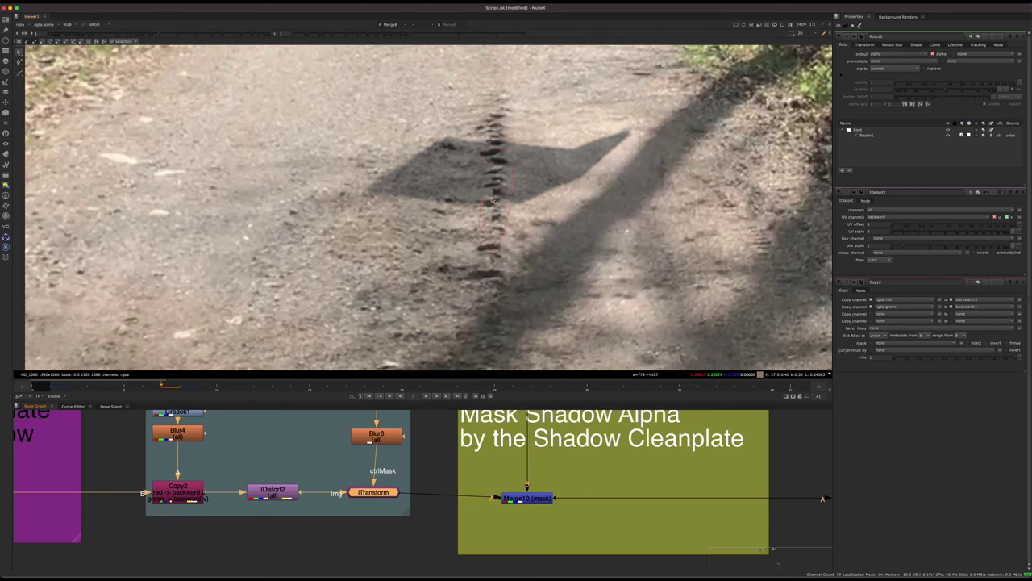
Step: Examine the shadow on the path both close up and in the full frame
key(f)
scroll(491, 208, up, 2)
scroll(491, 208, down, 8)
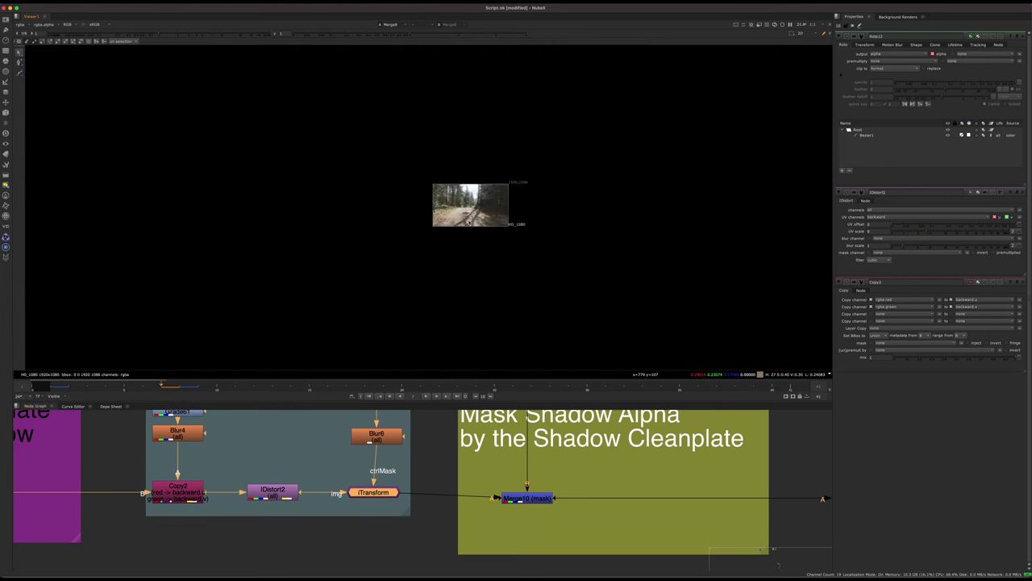
scroll(491, 208, up, 2)
key(f)
scroll(407, 258, up, 5)
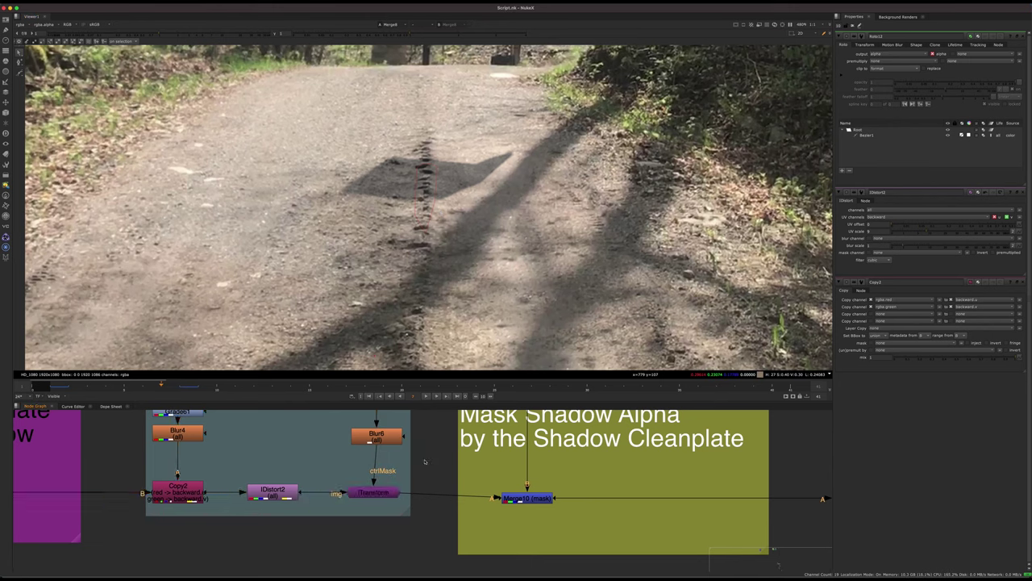
scroll(558, 433, down, 3)
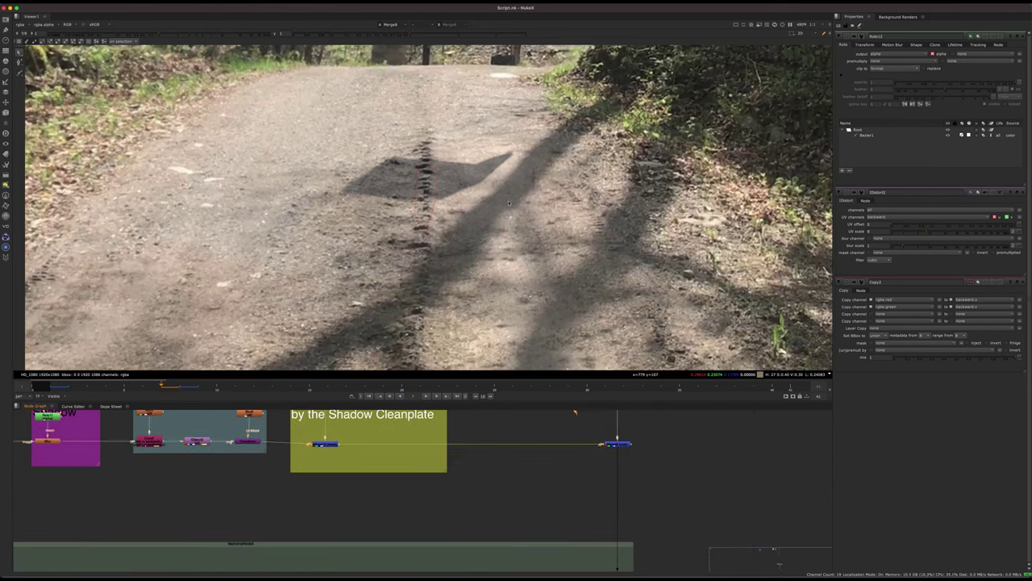
key(o)
key(f)
Step: Show the Merge11 composite with the CG cube in the viewer
scroll(468, 481, down, 7)
middle_drag(495, 545, 466, 440)
scroll(473, 474, up, 6)
scroll(485, 498, down, 5)
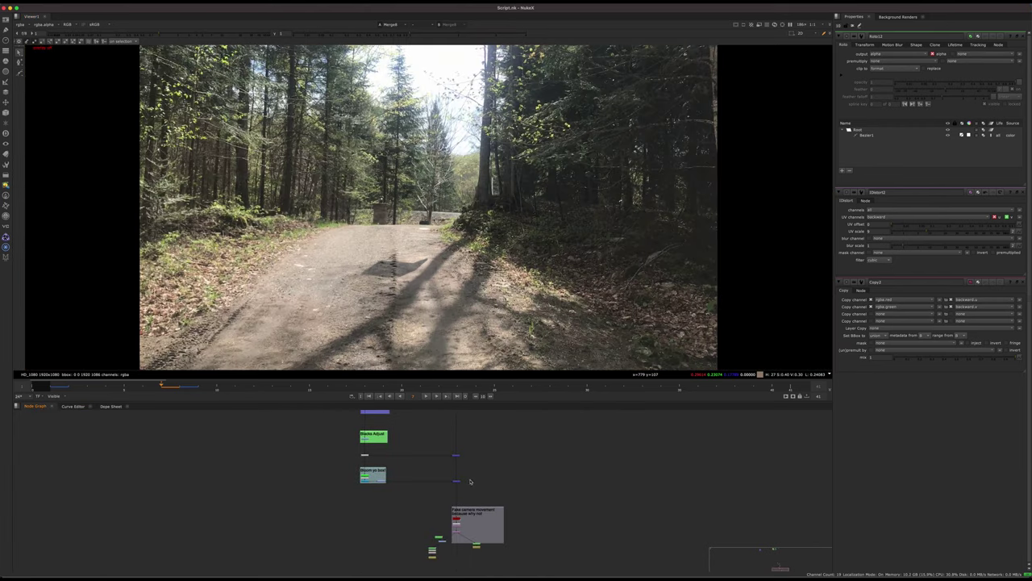
drag(493, 502, 440, 470)
key(1)
middle_drag(495, 426, 452, 549)
middle_drag(460, 416, 425, 505)
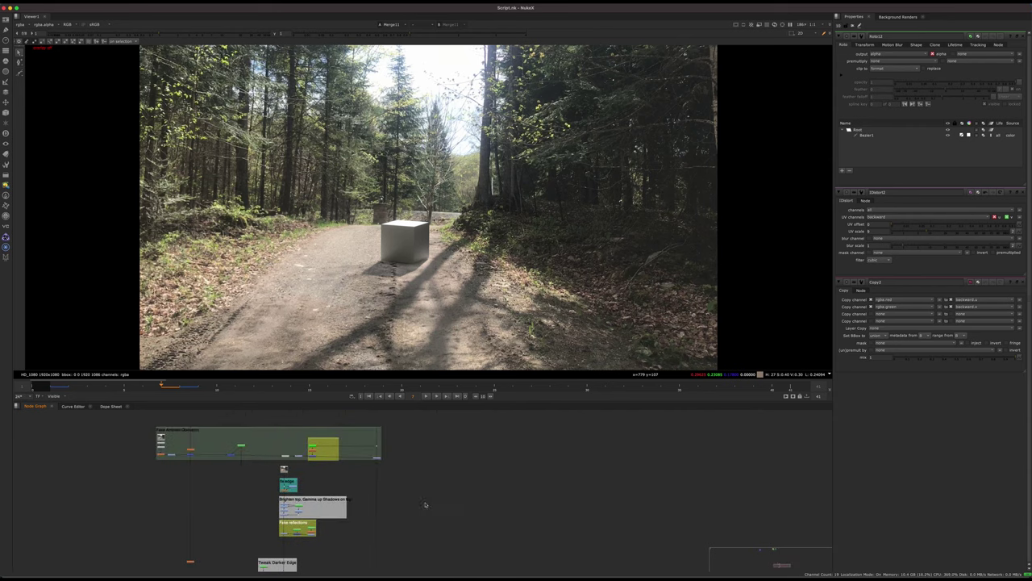
Step: Disable and re-enable the last node of the Fake Ambient Occlusion group to compare the composite
scroll(373, 471, up, 6)
middle_drag(378, 468, 499, 523)
drag(626, 468, 514, 494)
key(d)
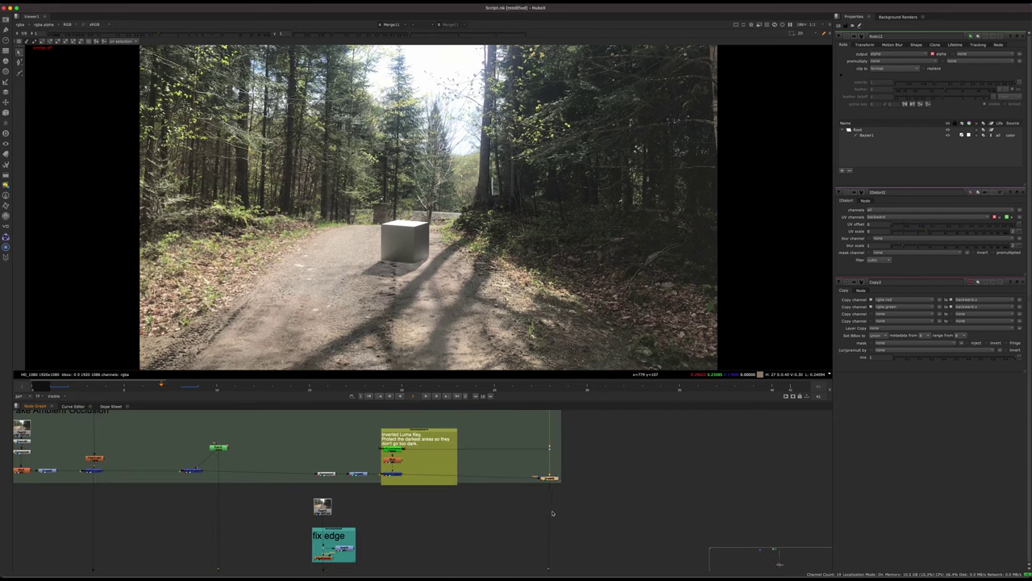
key(d)
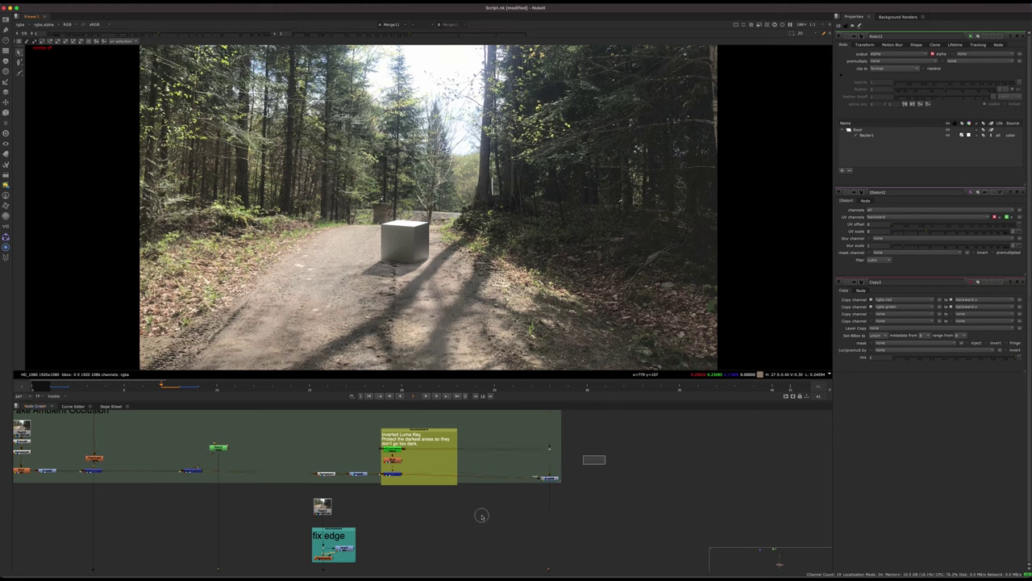
Step: Go over the Fake Ambient Occlusion group, toggle its last node for another comparison, and save the script
middle_drag(374, 486, 578, 533)
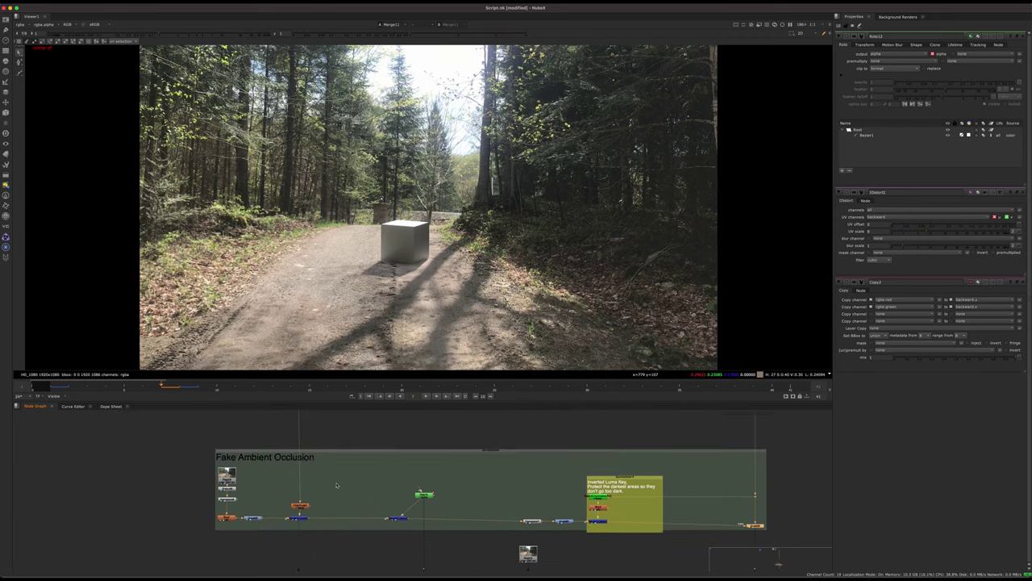
scroll(254, 508, up, 3)
middle_drag(282, 493, 346, 507)
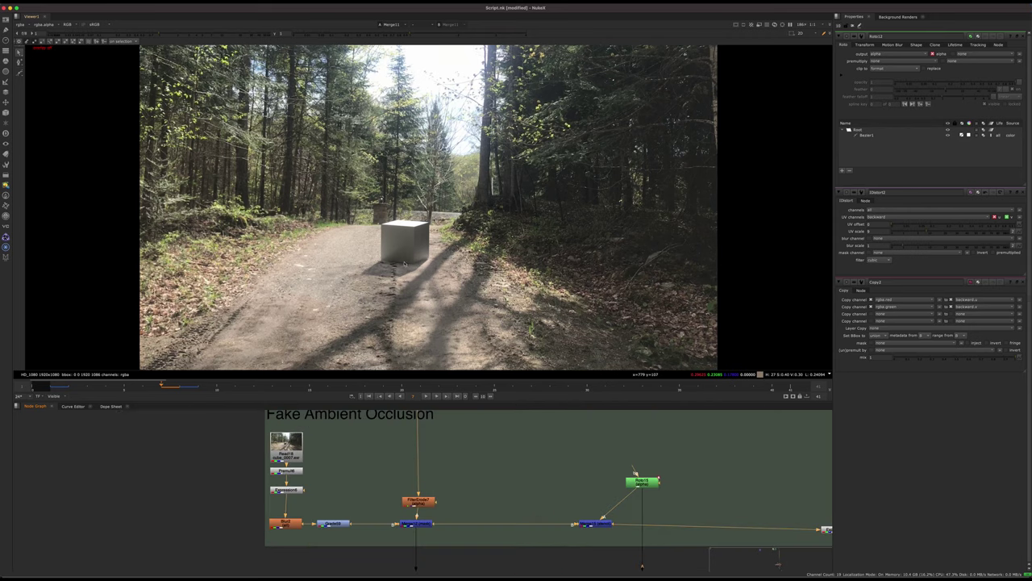
scroll(476, 470, down, 4)
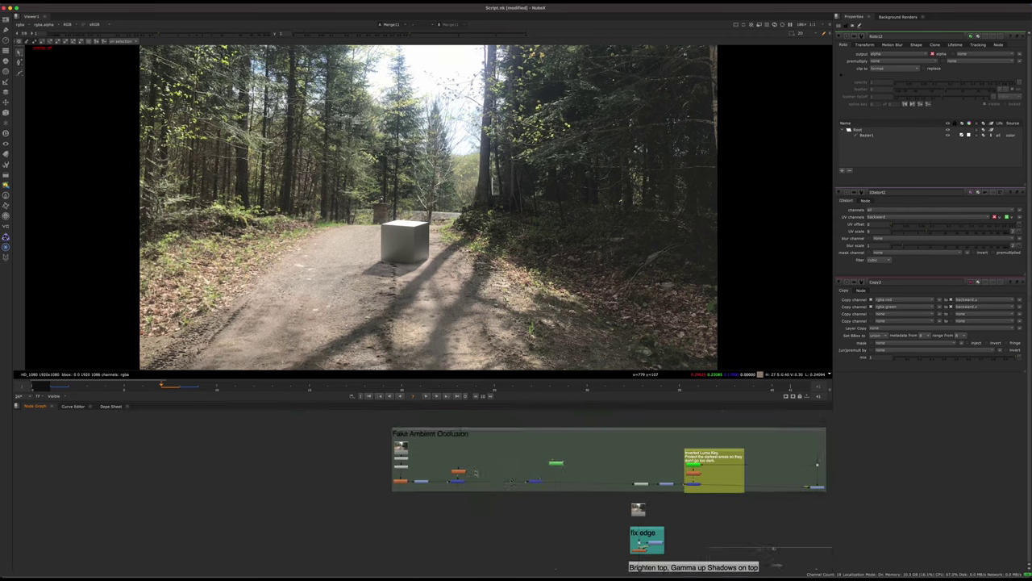
middle_drag(484, 467, 106, 456)
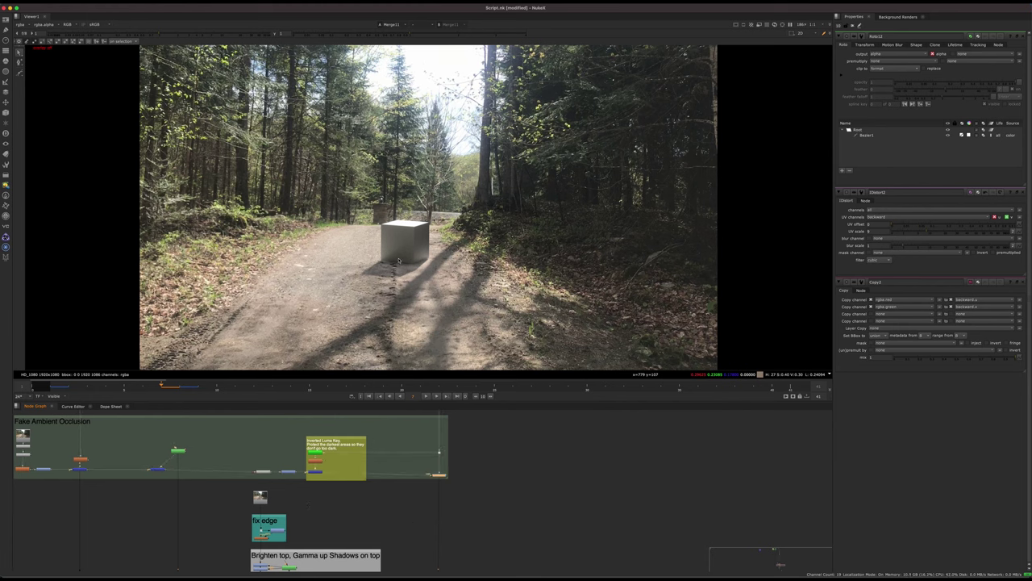
key(d)
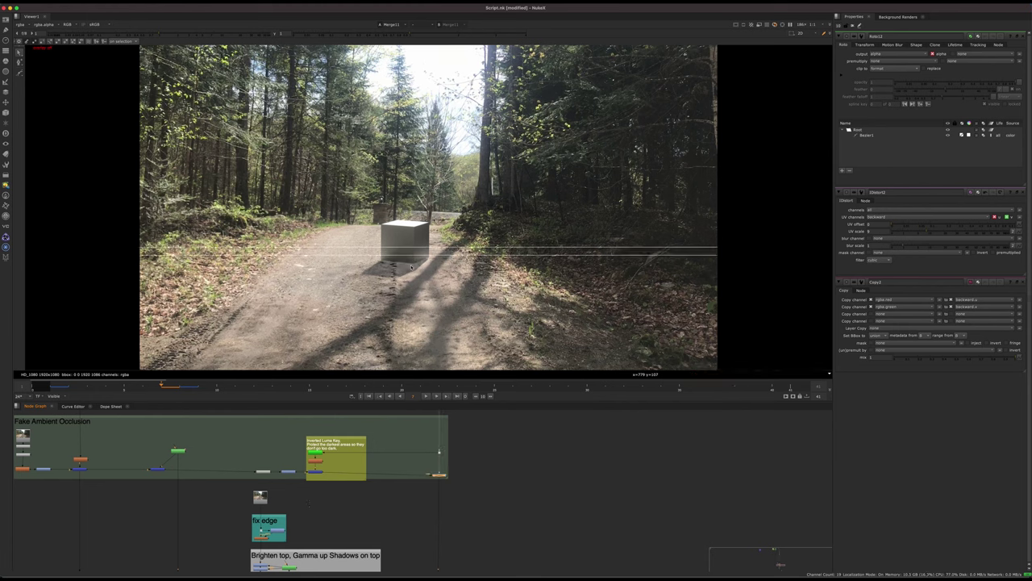
drag(507, 464, 379, 505)
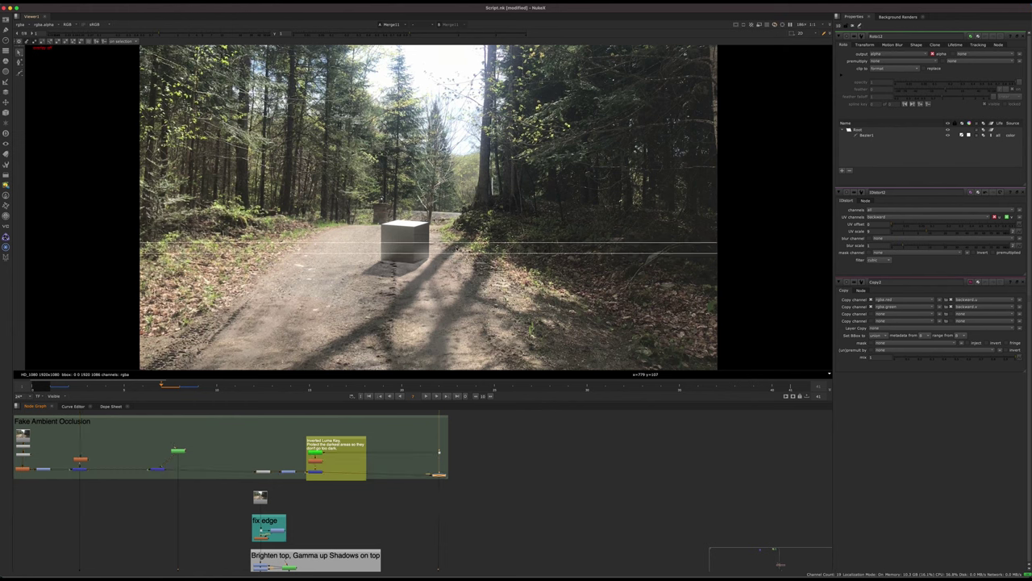
click(455, 486)
key(ctrl+s)
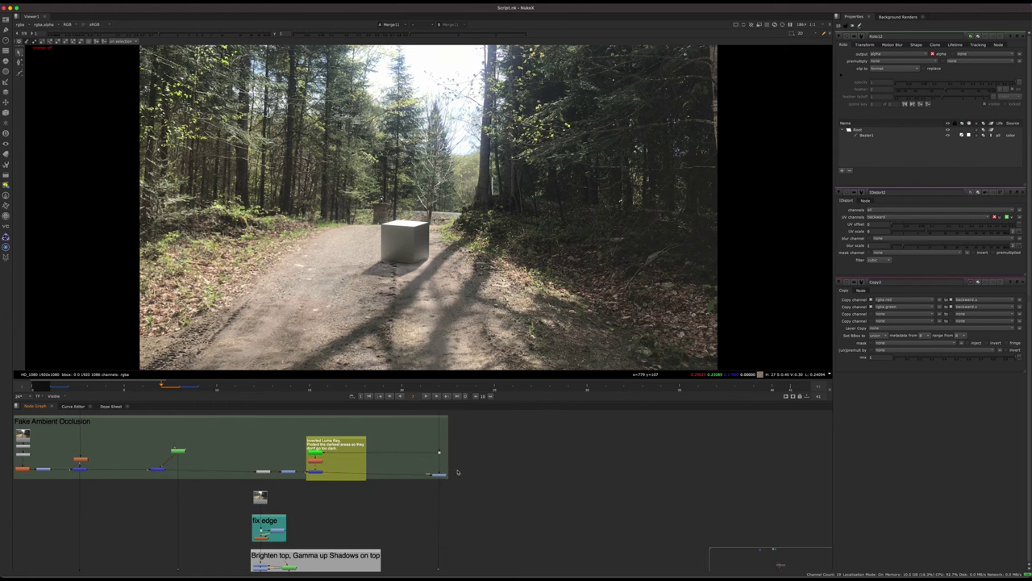
Step: Examine the contact shadow up close where the cube's base meets the ground
middle_drag(458, 473, 575, 478)
drag(623, 517, 487, 467)
scroll(426, 276, up, 8)
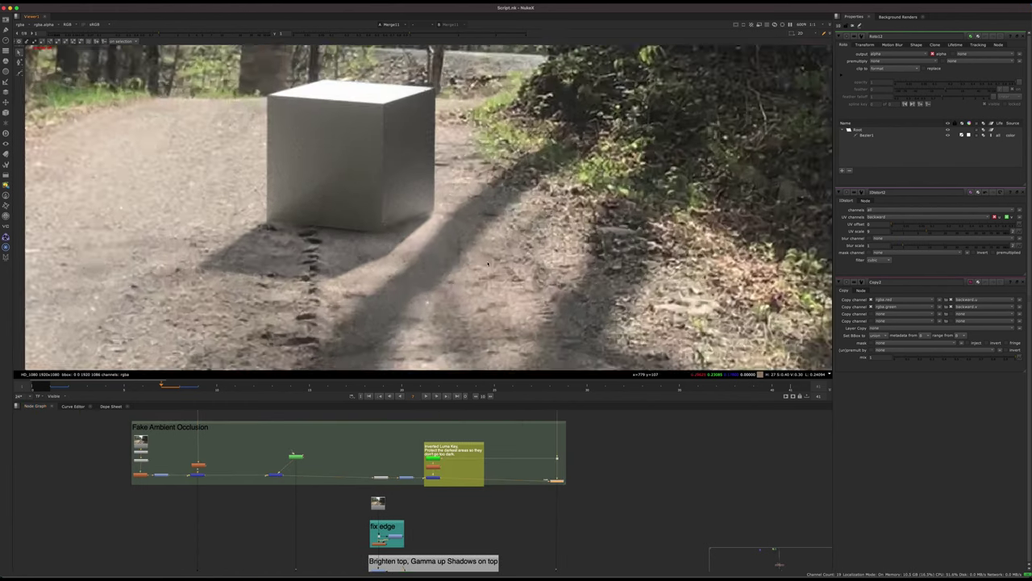
middle_drag(473, 220, 651, 209)
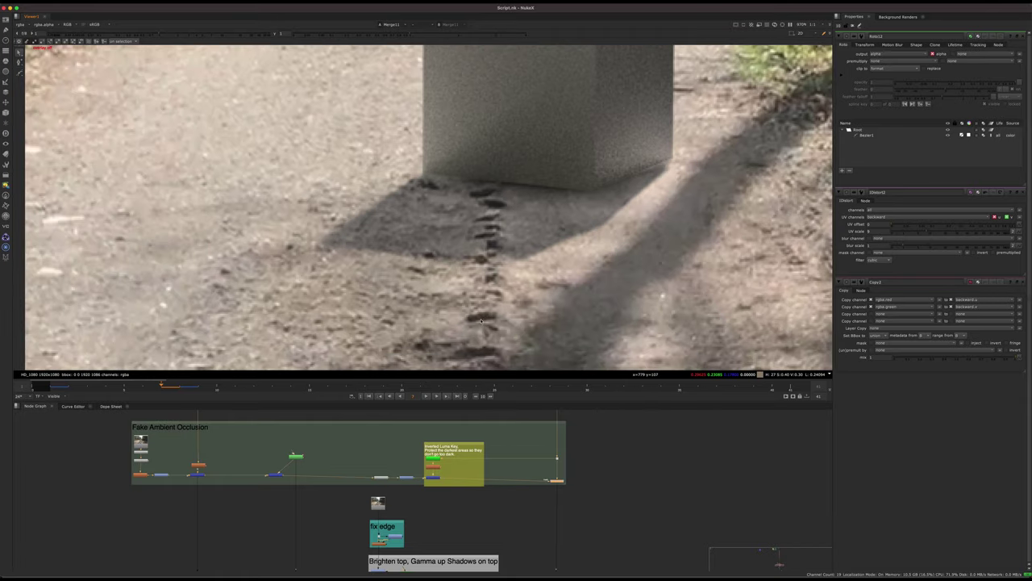
middle_drag(480, 321, 509, 234)
scroll(524, 235, down, 5)
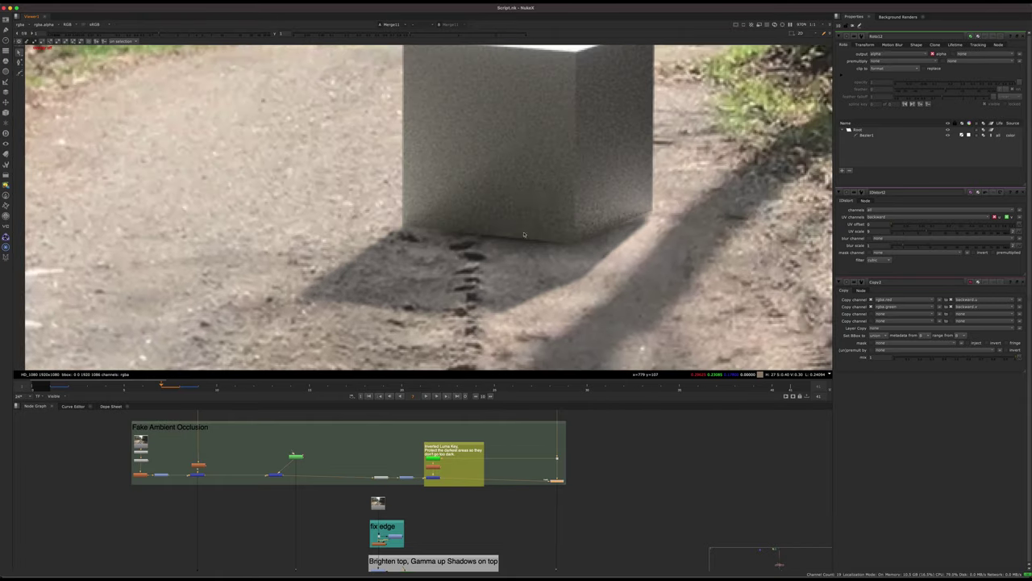
scroll(524, 245, down, 4)
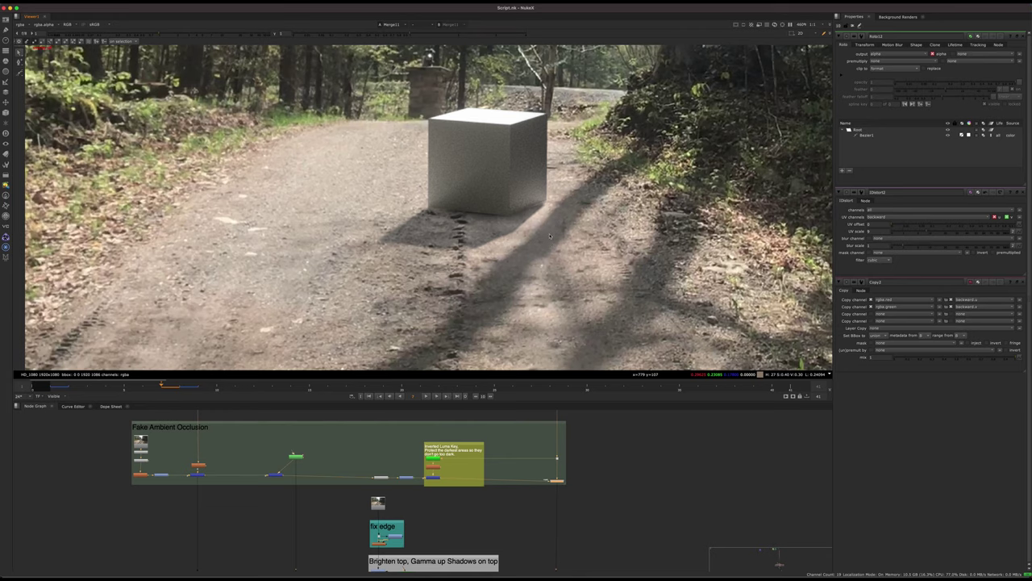
middle_drag(553, 242, 522, 237)
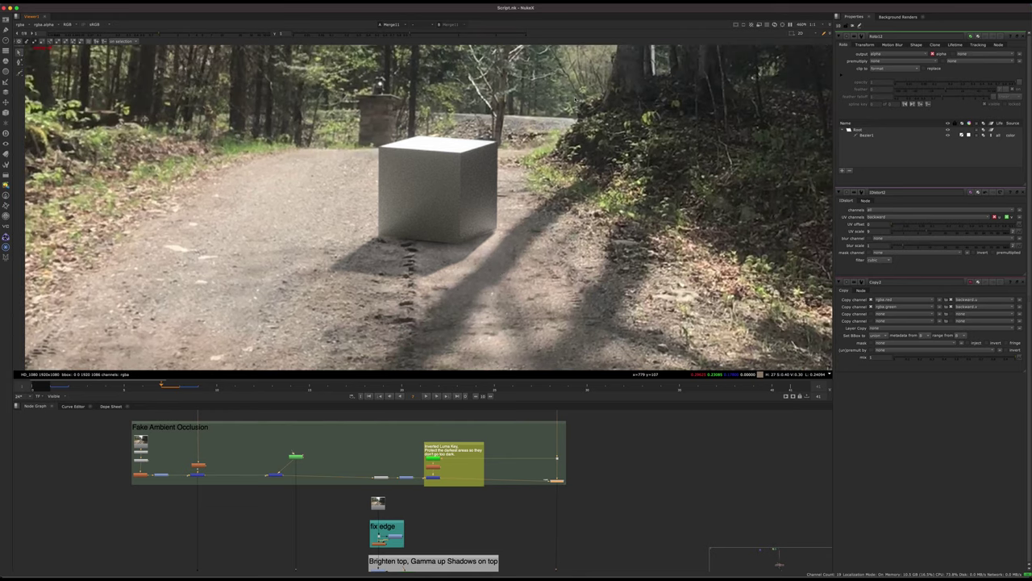
Step: Compare the full-frame composite with the fake ambient occlusion turned off and on
key(f)
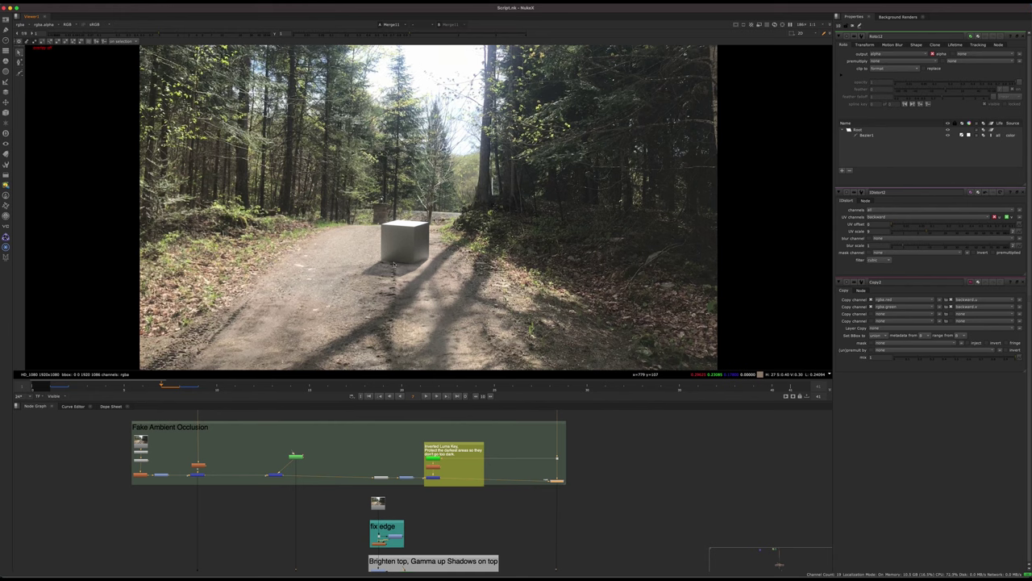
drag(594, 463, 490, 498)
key(d)
key(d)
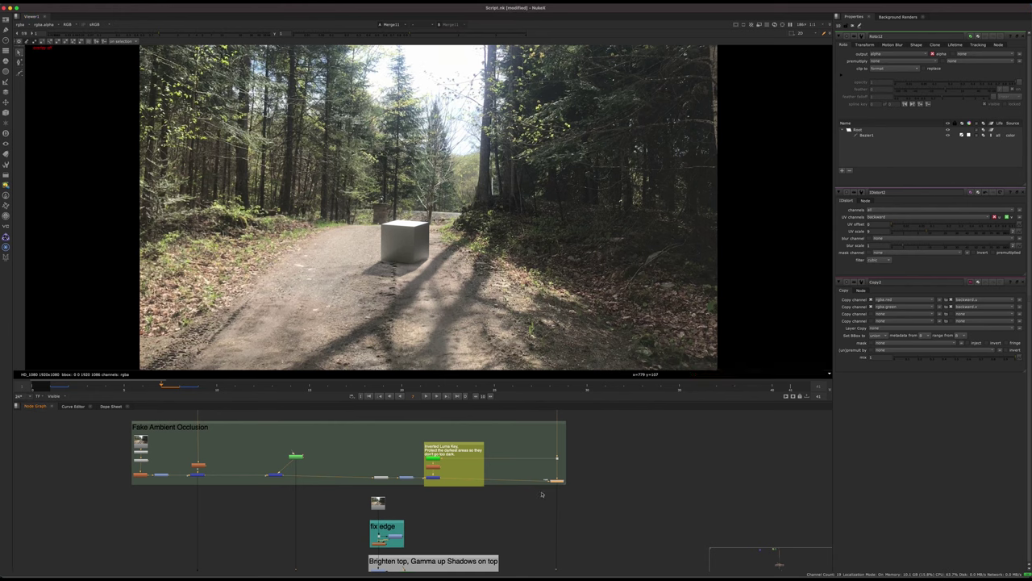
Step: Show the alpha of the first Grade node in the Fake Ambient Occlusion group in the viewer
middle_drag(529, 515, 486, 472)
scroll(406, 491, down, 3)
scroll(472, 486, down, 1)
middle_drag(470, 424, 442, 553)
middle_drag(227, 525, 351, 528)
scroll(352, 458, up, 4)
scroll(350, 528, up, 4)
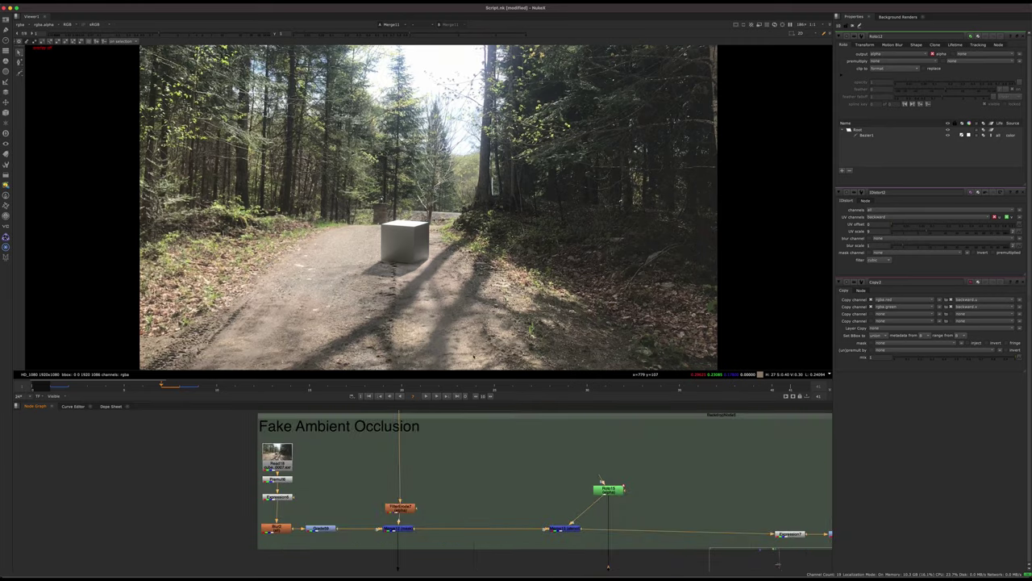
click(321, 528)
key(1)
key(a)
key(a)
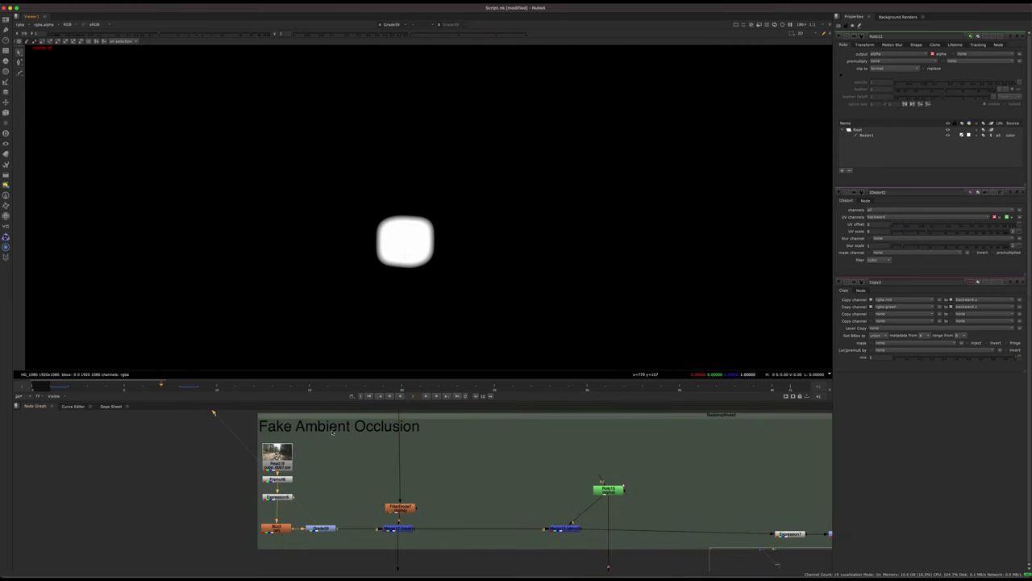
Step: Compare the Expression, Blur, Premult and Grade results at the start of the Fake Ambient Occlusion group
click(271, 498)
key(1)
click(267, 530)
key(1)
click(355, 498)
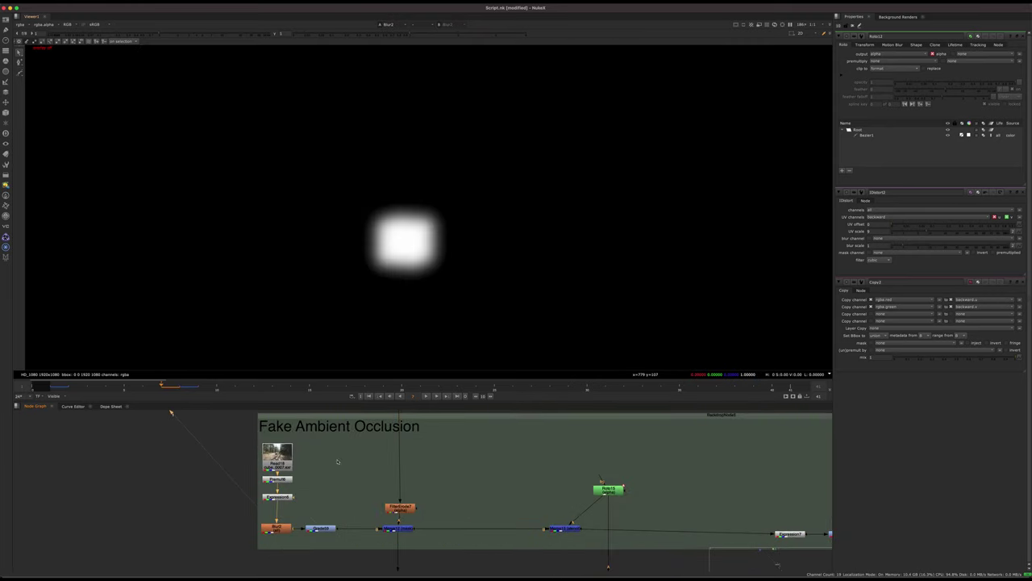
click(267, 481)
key(1)
click(242, 456)
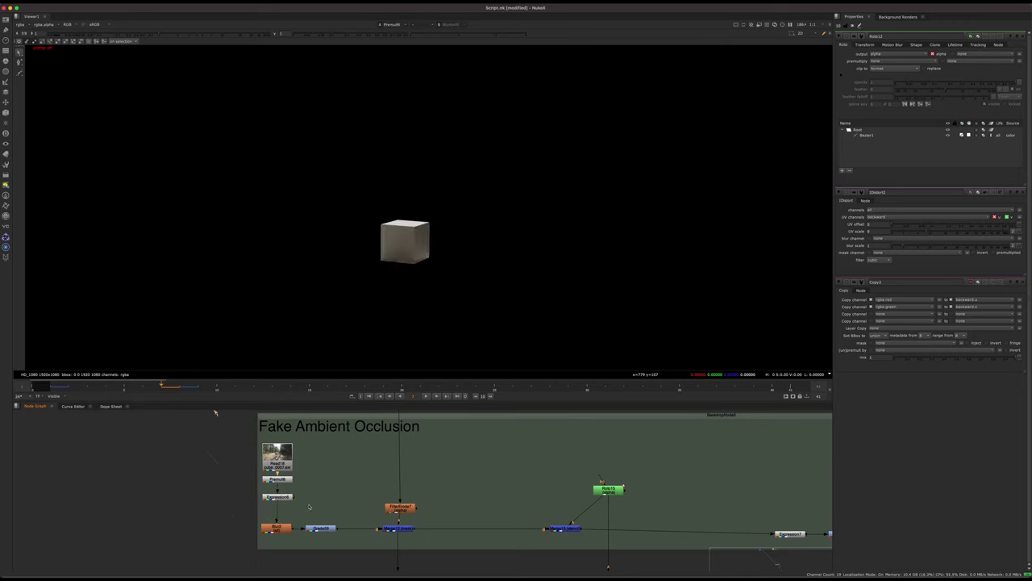
key(2)
key(3)
key(4)
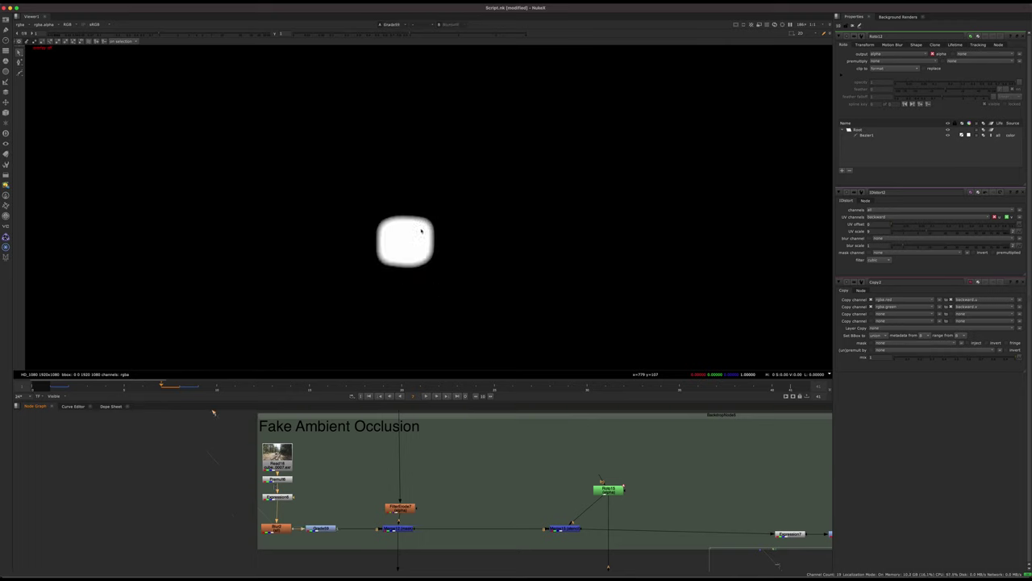
Step: View the first Merge's result in the Fake Ambient Occlusion group, and the shadow alpha at the Dot above the FilterErode
drag(321, 498, 300, 510)
key(3)
click(400, 529)
key(1)
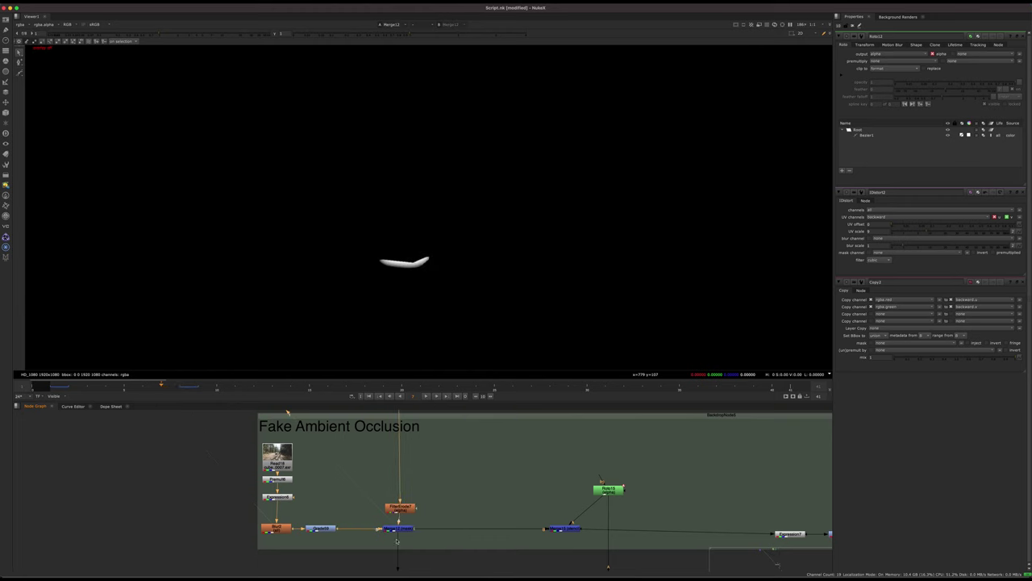
click(405, 507)
ctrl+click(400, 457)
click(398, 460)
key(1)
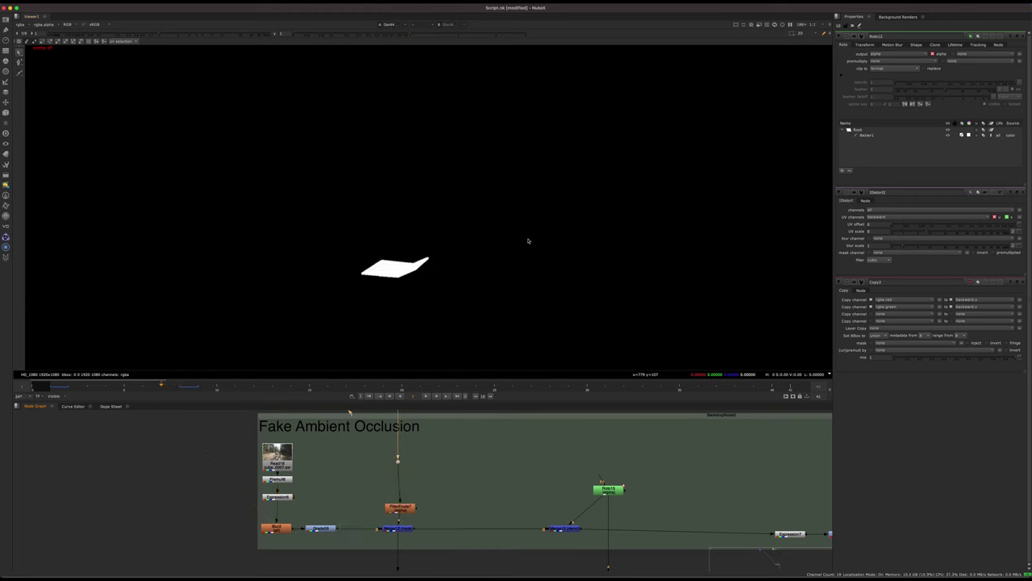
Step: Compare the first Grade's blurred cube alpha with the masked Merge result up close, and shift the FilterErode node slightly
click(326, 528)
key(1)
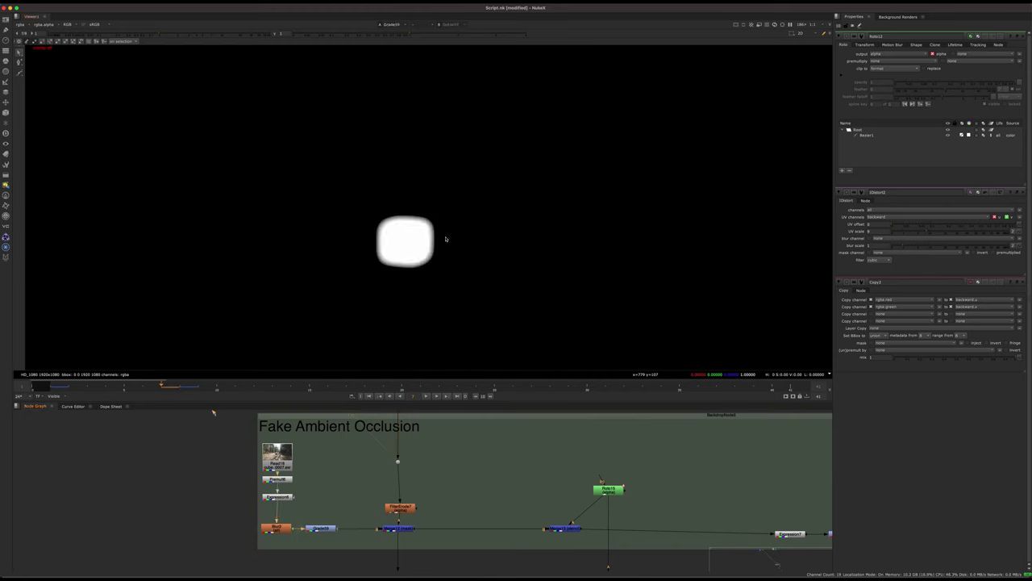
click(408, 529)
key(1)
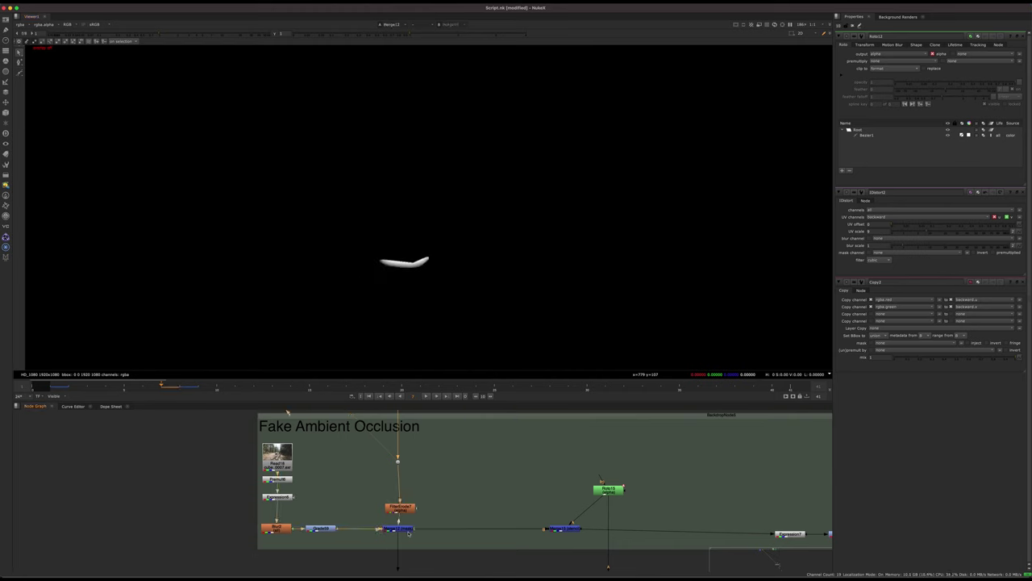
middle_drag(414, 292, 432, 286)
scroll(425, 282, up, 3)
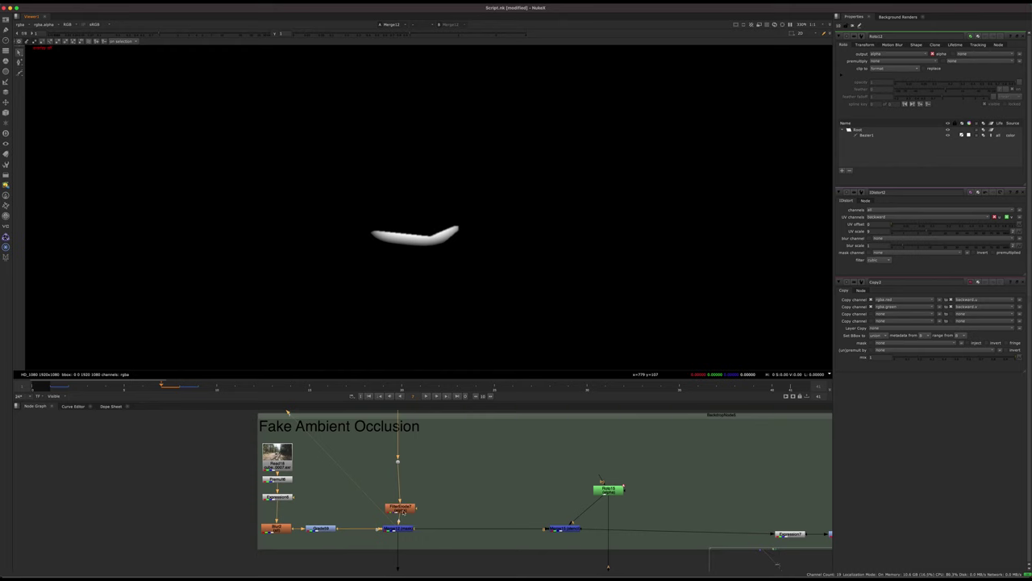
drag(403, 512, 397, 509)
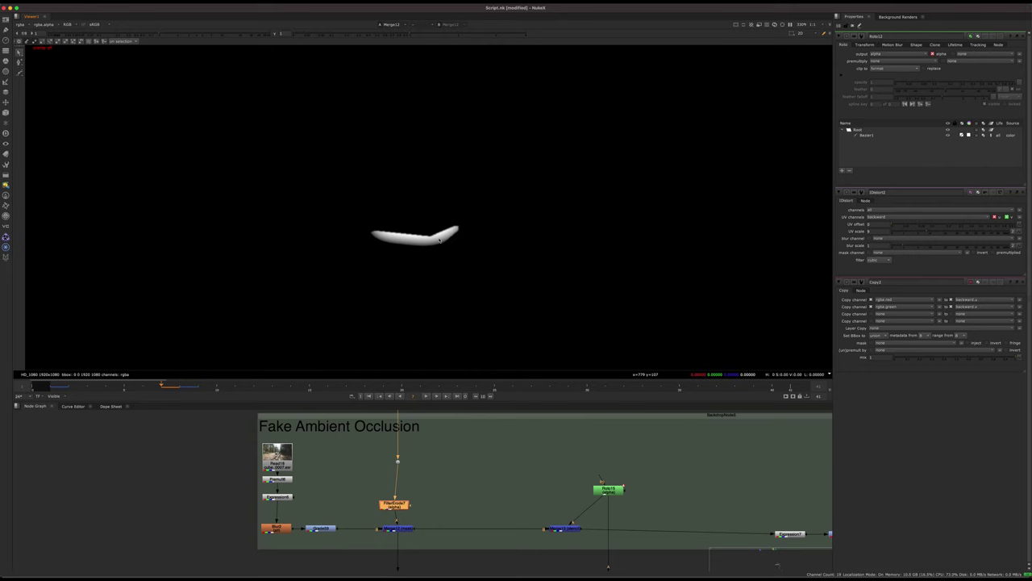
Step: View the result of the Merge that the Roto node feeds
click(495, 498)
middle_drag(493, 532, 270, 508)
click(342, 504)
key(1)
click(434, 479)
middle_drag(554, 489, 419, 488)
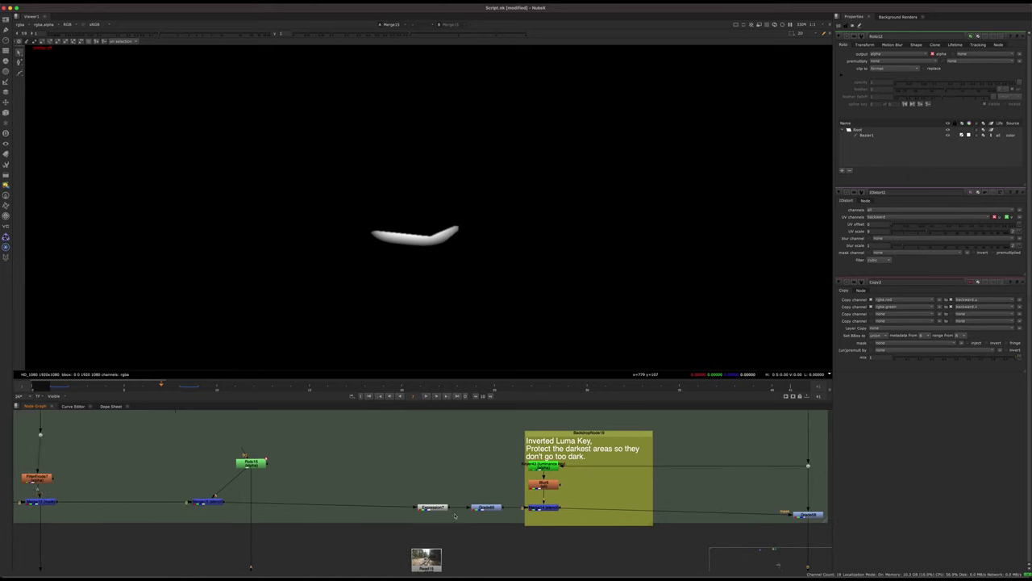
Step: View Expression7's result at full frame and open its properties to examine its channel expressions
click(434, 508)
key(1)
key(f)
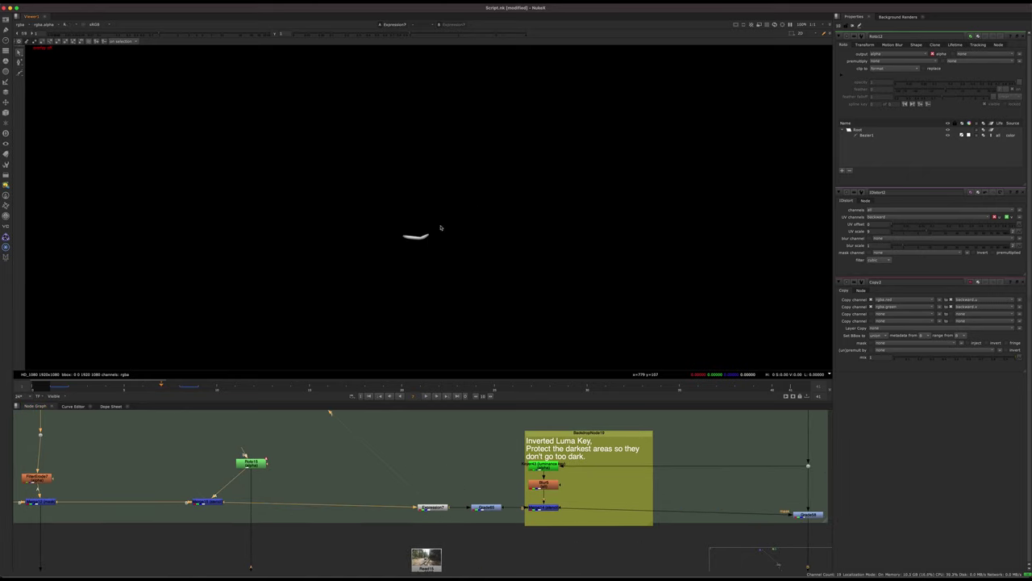
double_click(433, 507)
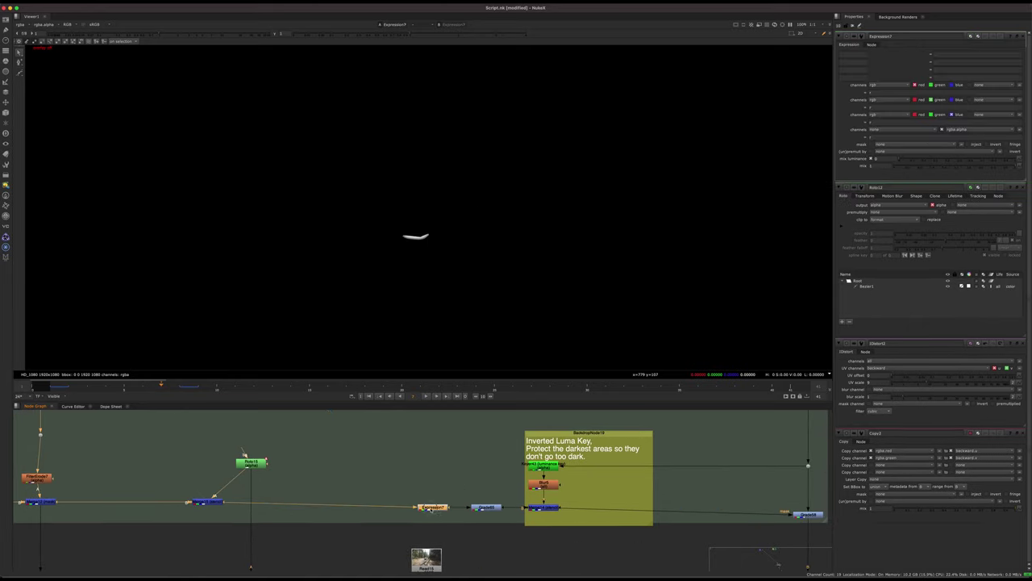
middle_drag(446, 516, 440, 500)
scroll(432, 486, up, 5)
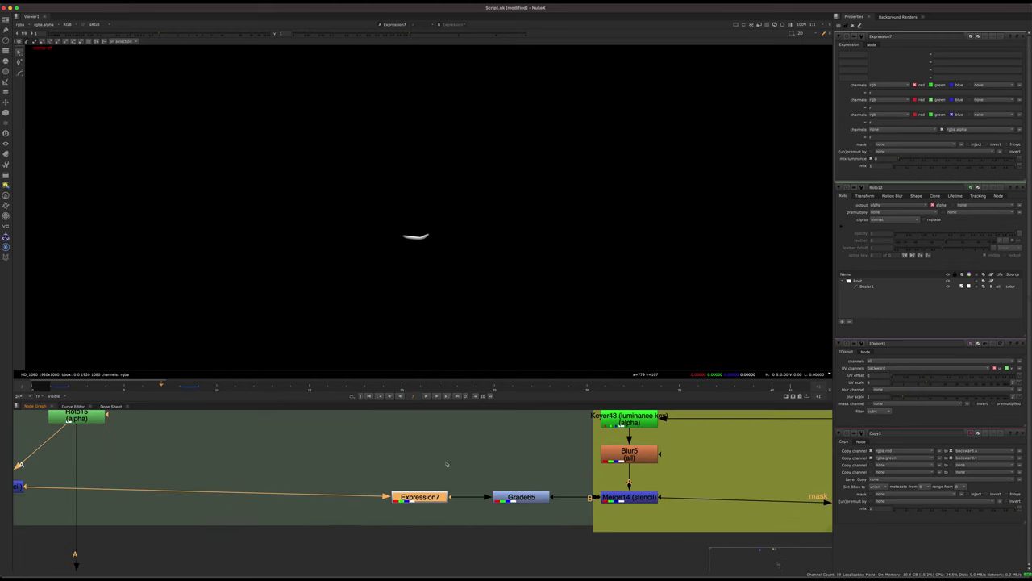
click(447, 463)
Step: Compare the alpha and colour results at the Merge below the Roto node, close up on the contact strip
scroll(593, 471, down, 9)
click(401, 477)
key(1)
key(a)
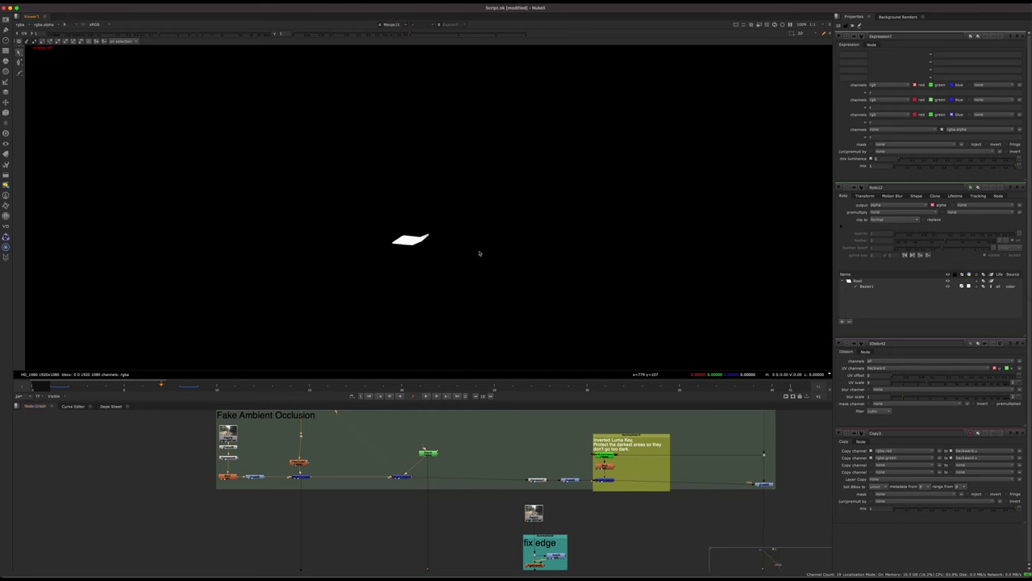
key(2)
middle_drag(441, 229, 477, 237)
scroll(445, 223, up, 4)
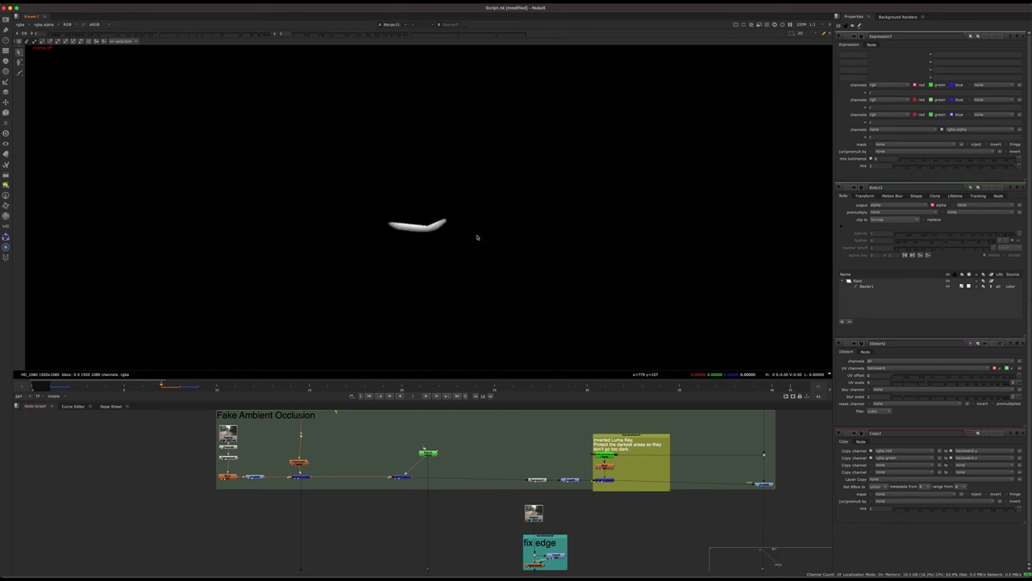
key(1)
key(2)
Step: Show Expression7's result in the viewer again
scroll(520, 450, up, 4)
middle_drag(565, 449, 443, 453)
drag(477, 465, 376, 519)
key(1)
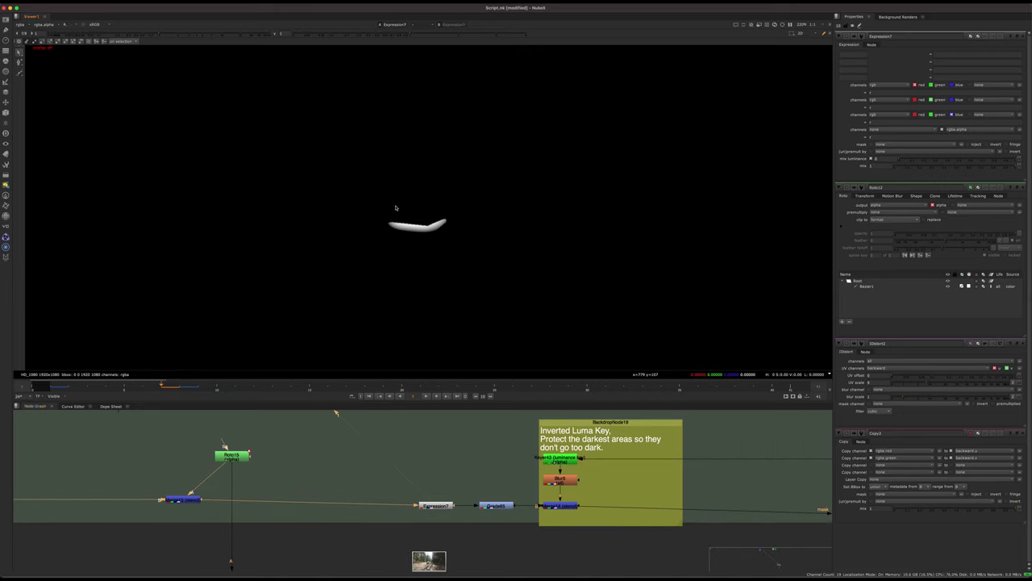
Step: Open the properties of Grade58, which uses the occlusion matte as its mask
scroll(428, 477, down, 3)
middle_drag(428, 477, 300, 449)
scroll(543, 486, up, 4)
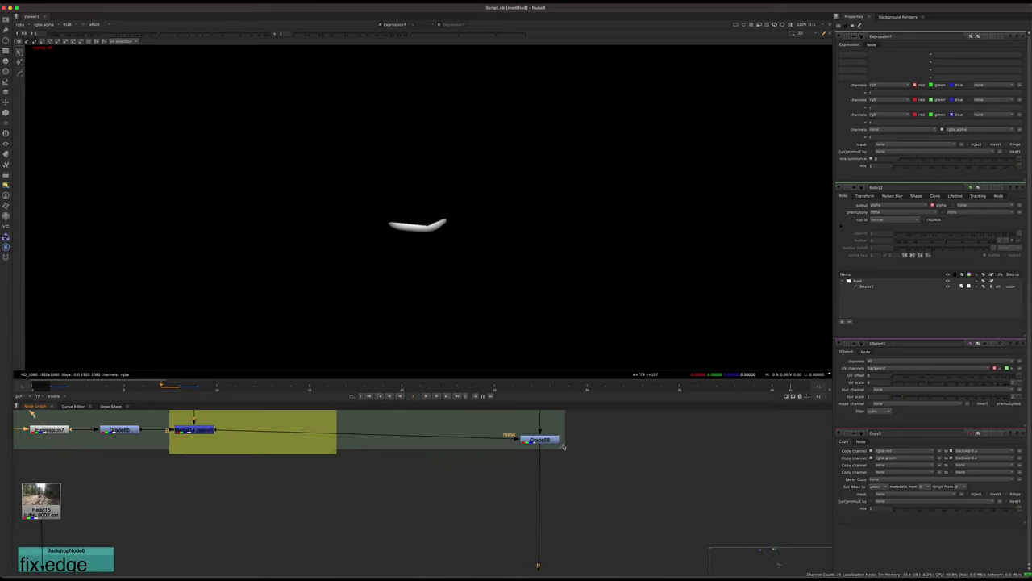
click(547, 436)
mouse_move(546, 436)
mouse_down()
mouse_move(545, 452)
mouse_move(556, 450)
mouse_up()
double_click(557, 446)
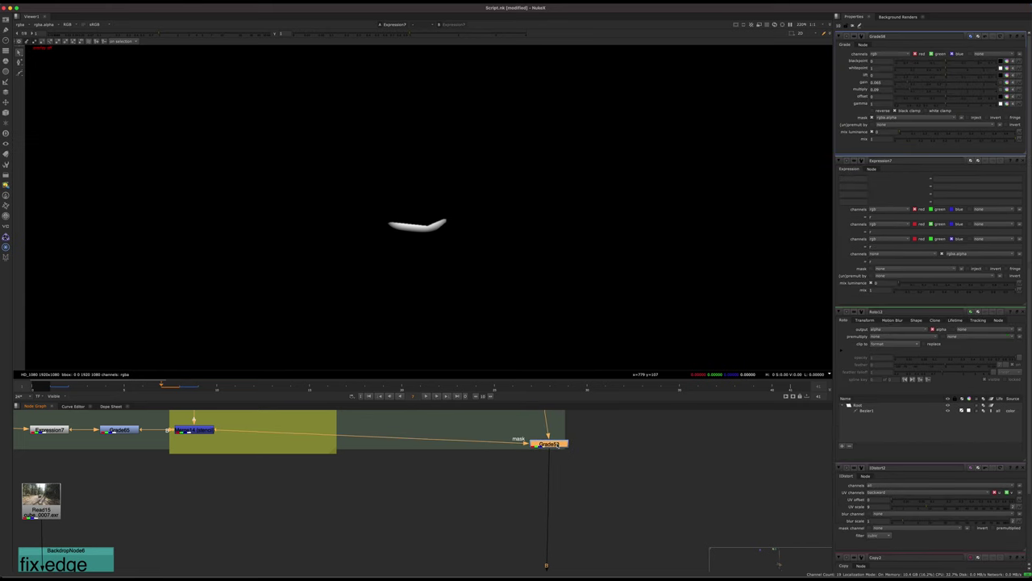
click(437, 475)
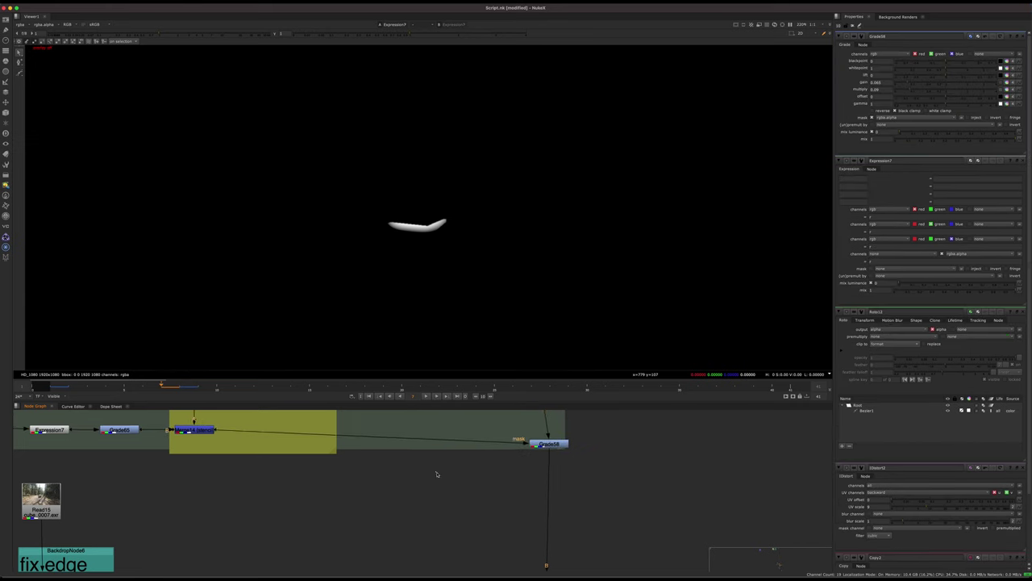
Step: Show Grade58's result on the plate and compare it with the node disabled and enabled
middle_drag(438, 475, 486, 540)
click(598, 512)
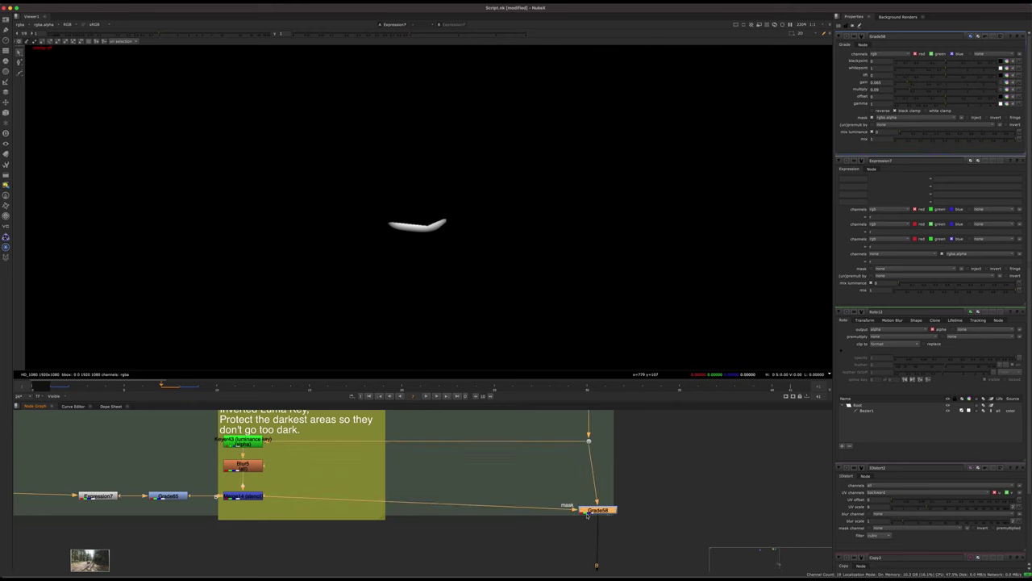
key(1)
click(590, 521)
drag(598, 513, 588, 505)
key(d)
key(d)
key(d)
key(d)
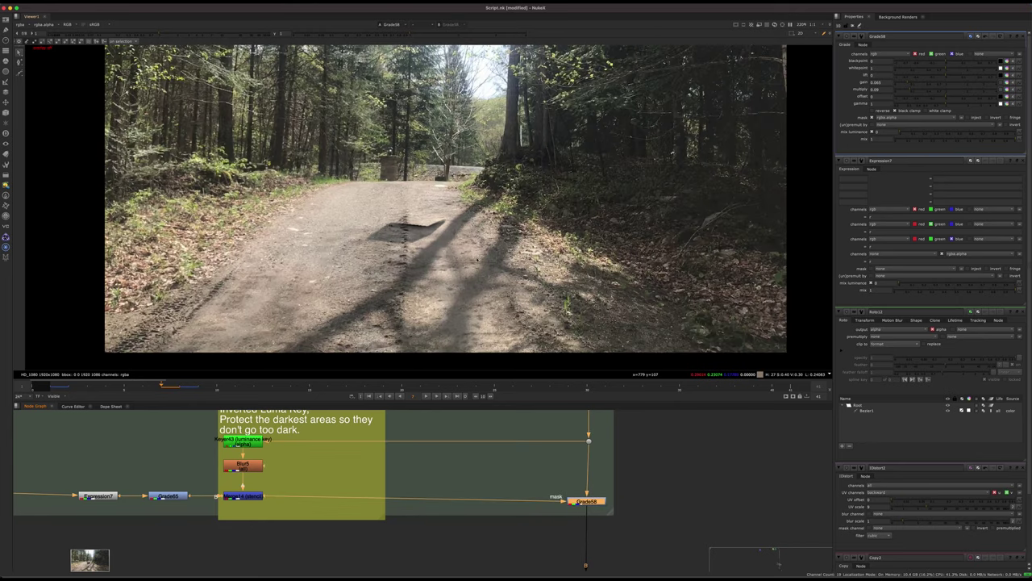
Step: Examine the Inverted Luma Key group and the darkened contact shadow up close on the path
click(459, 468)
middle_drag(403, 456, 488, 523)
click(379, 465)
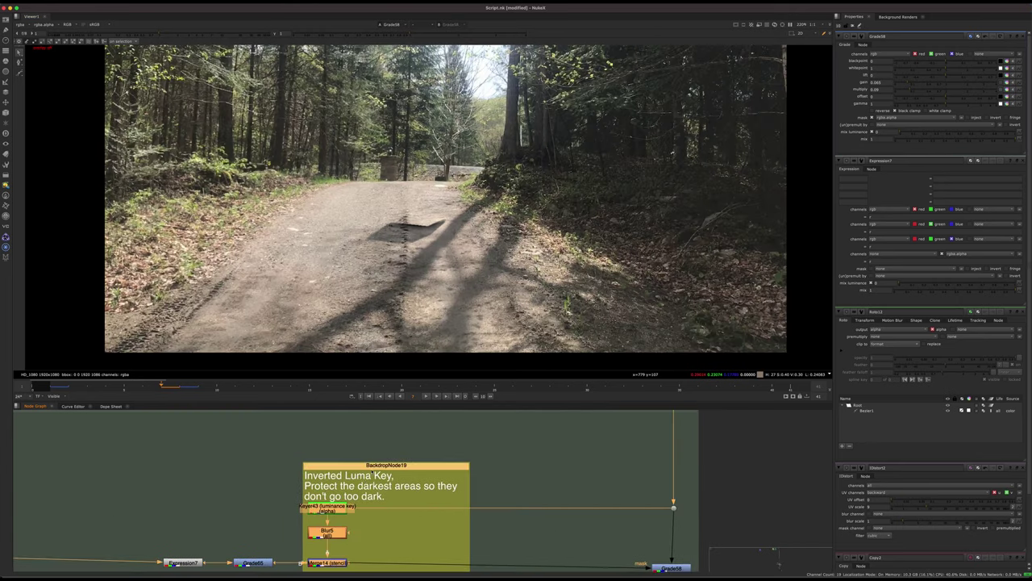
middle_drag(362, 475, 354, 437)
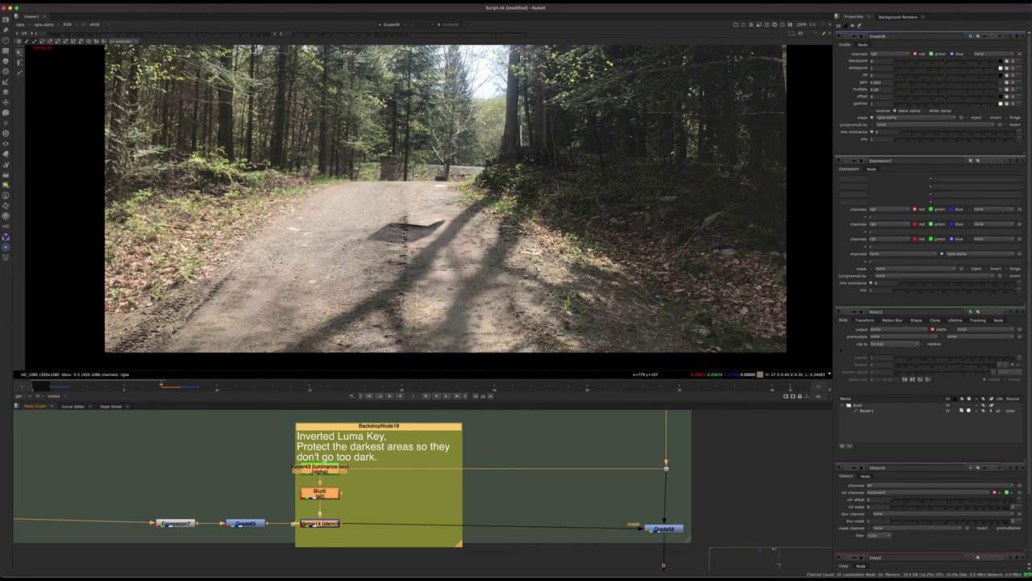
scroll(405, 233, up, 10)
scroll(405, 232, down, 4)
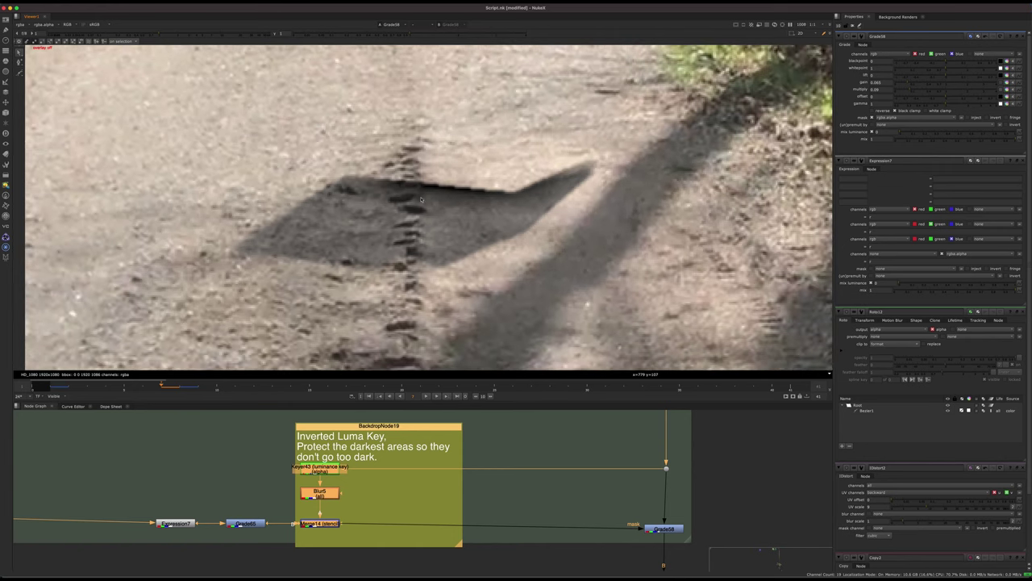
Step: Compare the close-up contact shadow with Grade58 disabled and enabled, ending on the full frame
drag(590, 499, 674, 538)
key(d)
key(d)
key(d)
key(d)
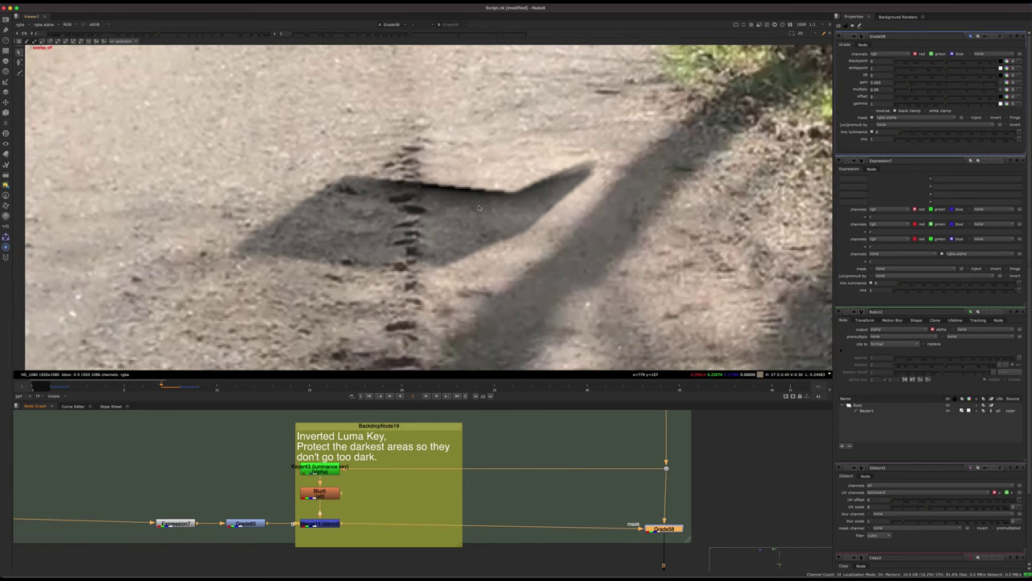
scroll(496, 231, down, 10)
key(f)
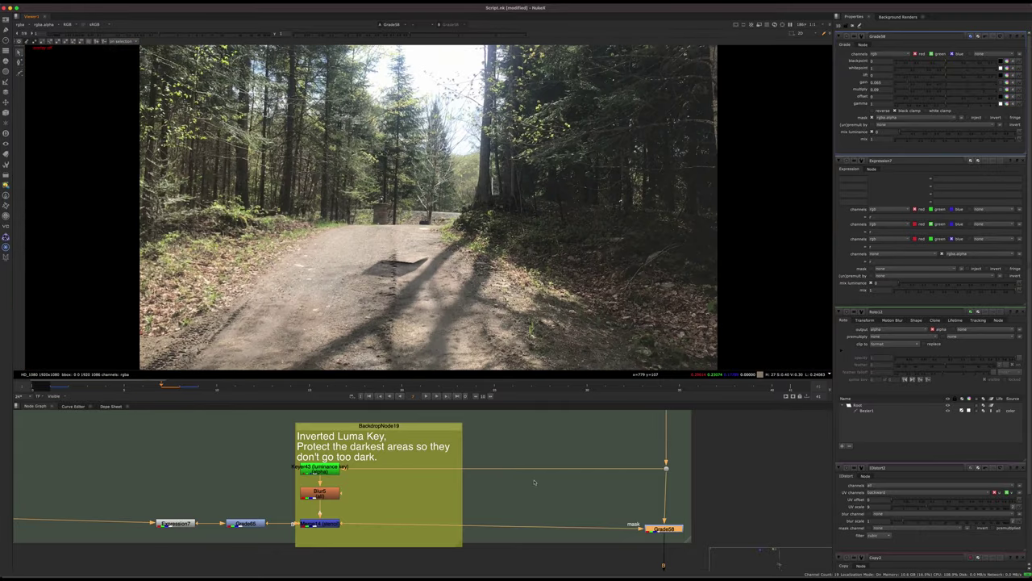
Step: View the results of the two Merge nodes that composite the cube onto the plate
scroll(544, 475, down, 5)
middle_drag(546, 474, 445, 460)
middle_drag(503, 501, 504, 420)
middle_drag(512, 556, 484, 393)
click(468, 482)
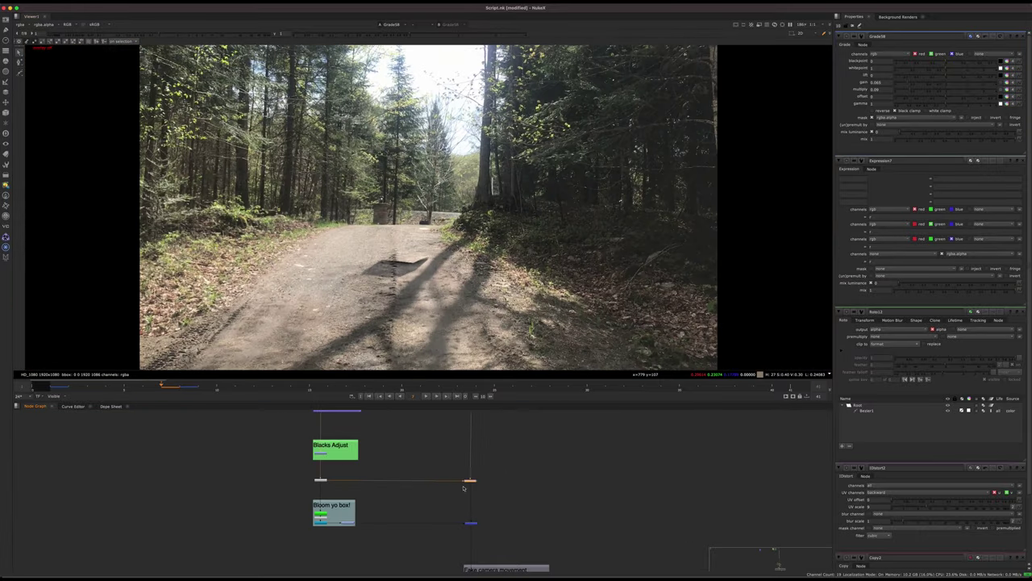
key(1)
click(470, 522)
key(1)
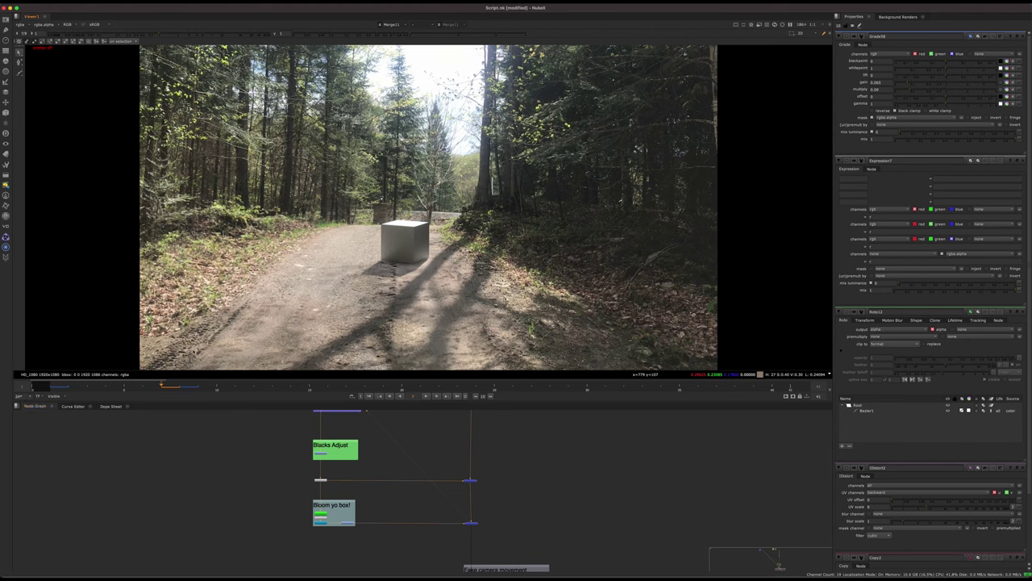
Step: Go to frame 3 and save the script
mouse_move(93, 385)
mouse_down()
mouse_move(70, 383)
mouse_move(605, 373)
mouse_move(89, 383)
mouse_up()
key(super+s)
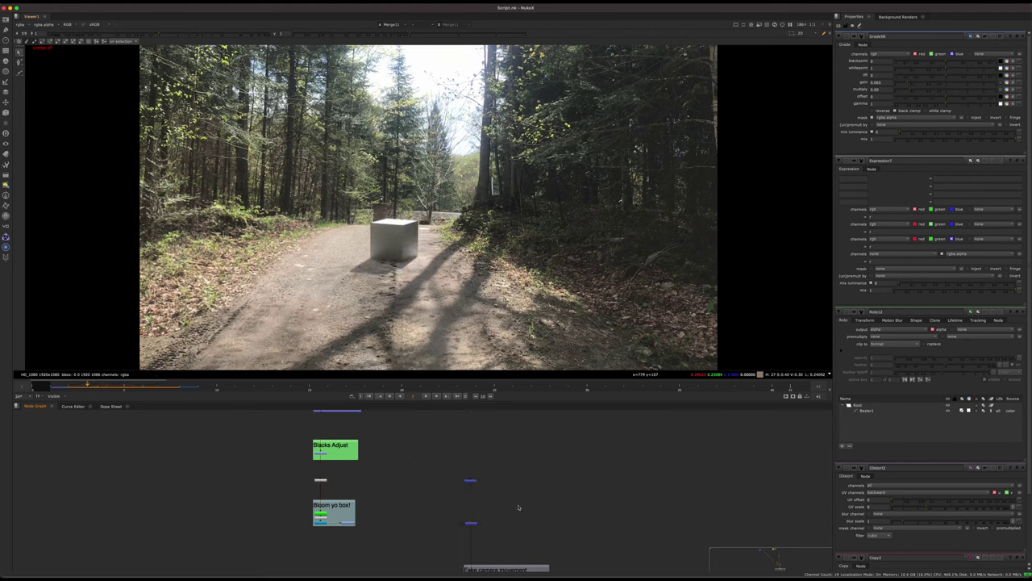
Step: Show the Read15 cube render above the fix edge group in the viewer
middle_drag(528, 549, 486, 528)
middle_drag(477, 415, 498, 570)
middle_drag(355, 427, 400, 486)
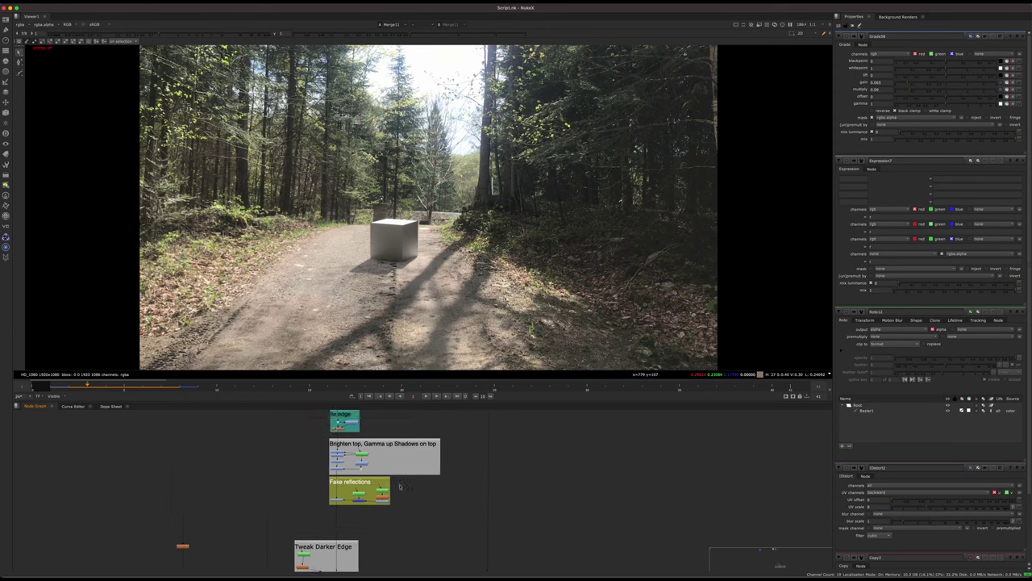
scroll(323, 420, up, 7)
middle_drag(396, 428, 346, 528)
click(430, 466)
key(1)
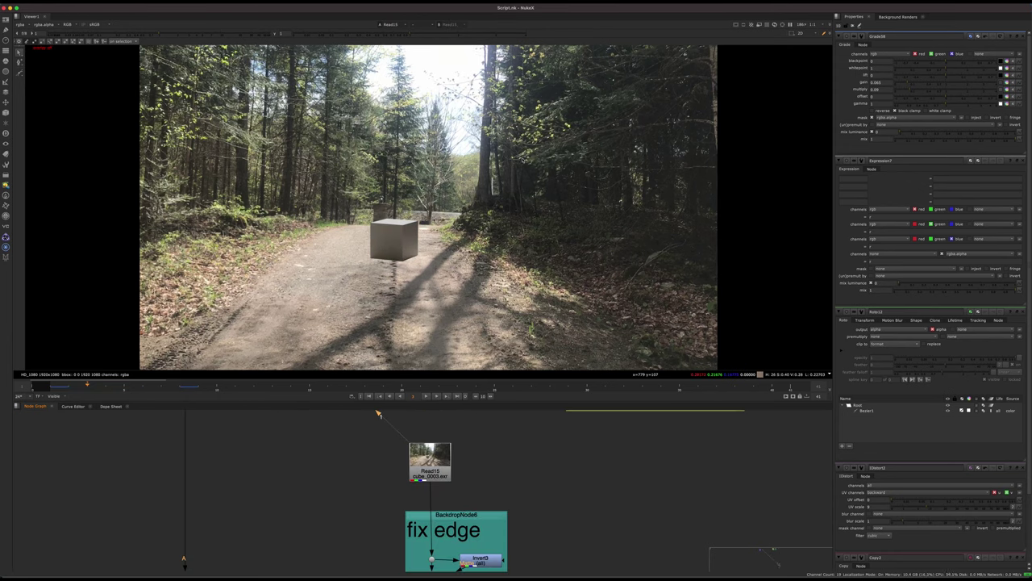
Step: Add a Premult node beside Read15, connect it to the cube render and view its result
middle_drag(485, 558, 443, 447)
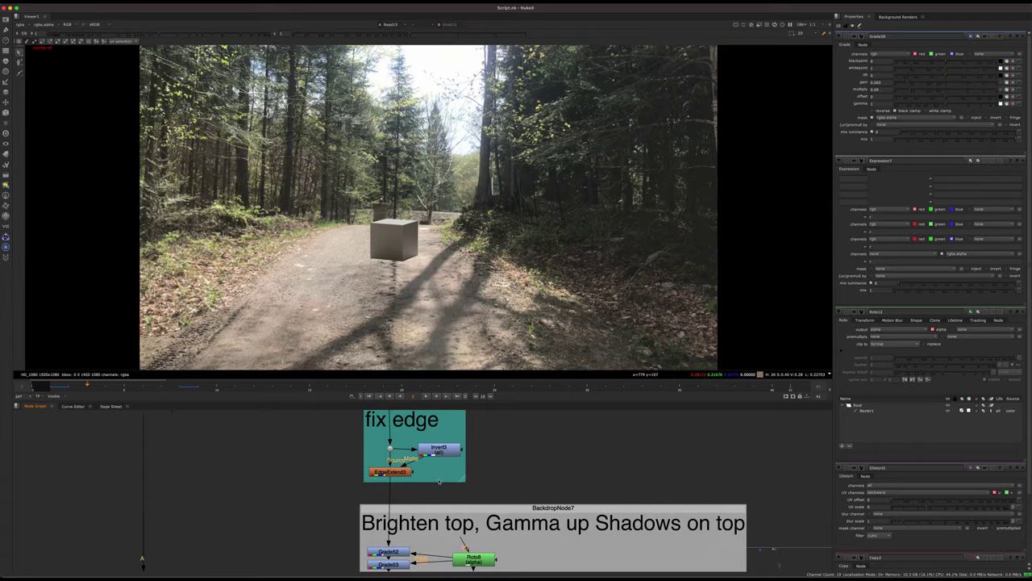
key(space)
key(space)
middle_drag(530, 449, 534, 568)
key(Tab)
text(prem)
key(Return)
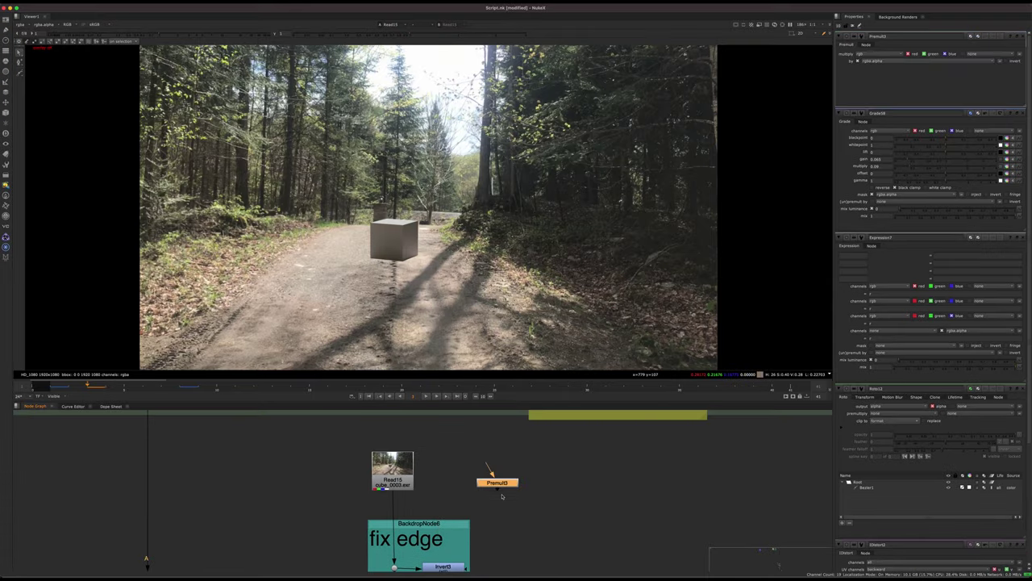
drag(487, 465, 400, 470)
key(1)
drag(535, 335, 383, 281)
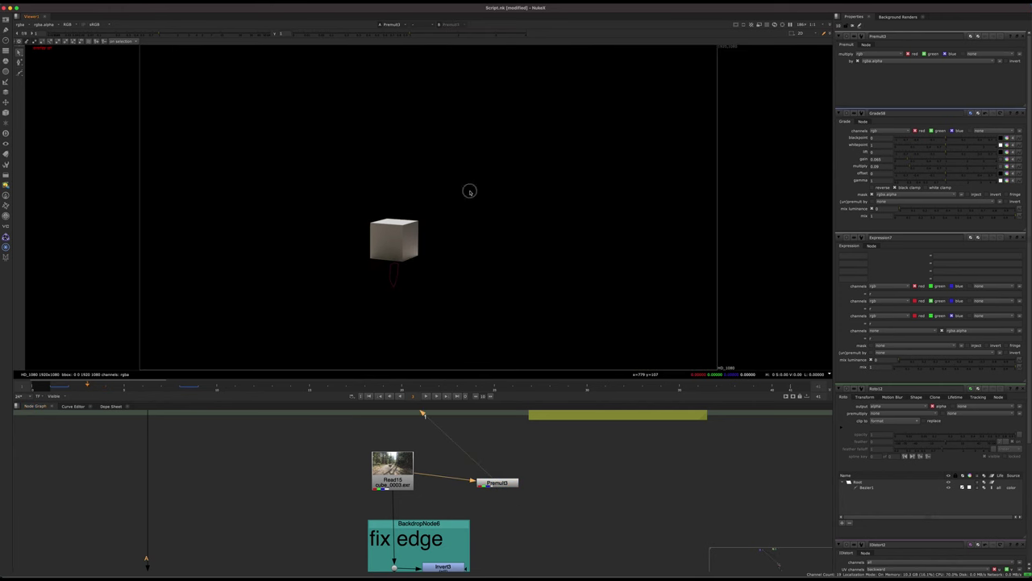
Step: Show the unpremultiplied Read15 render in the viewer again and select the Roto shape's points
drag(394, 467, 398, 476)
key(1)
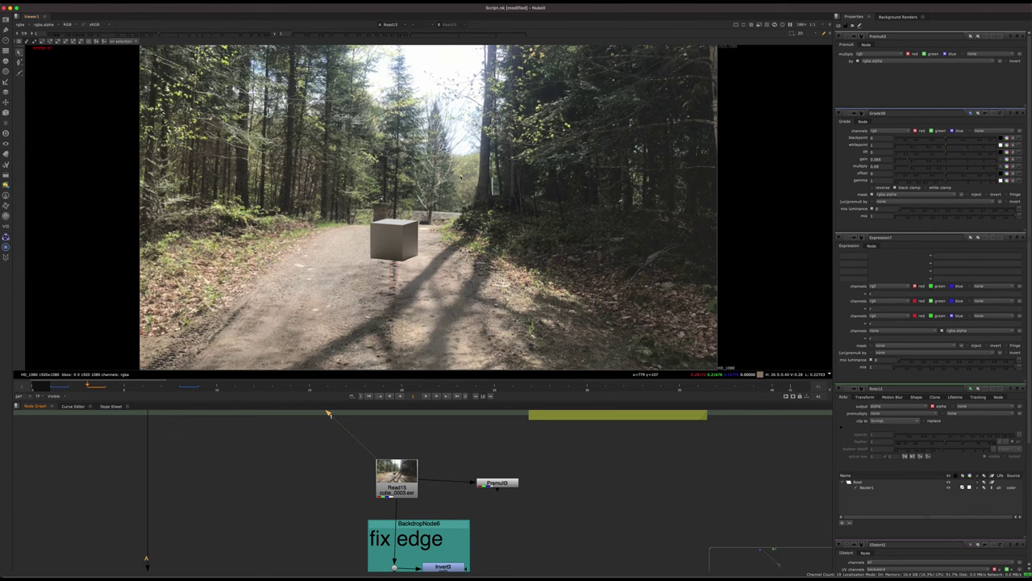
drag(575, 120, 363, 292)
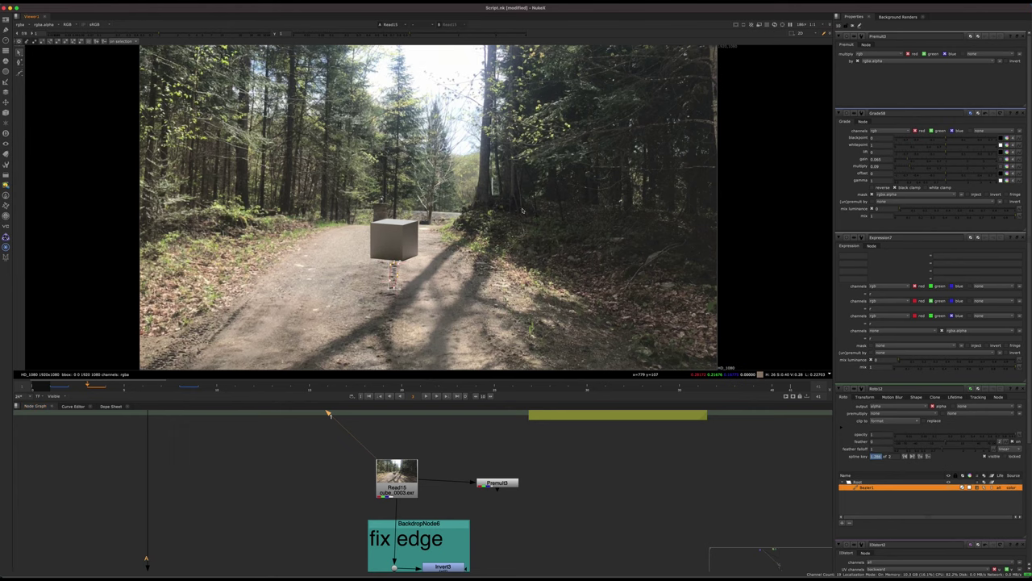
Step: Close all the open node properties to clear the Roto overlay
click(1027, 37)
click(1025, 36)
click(1025, 37)
click(1025, 36)
click(1025, 37)
click(1025, 36)
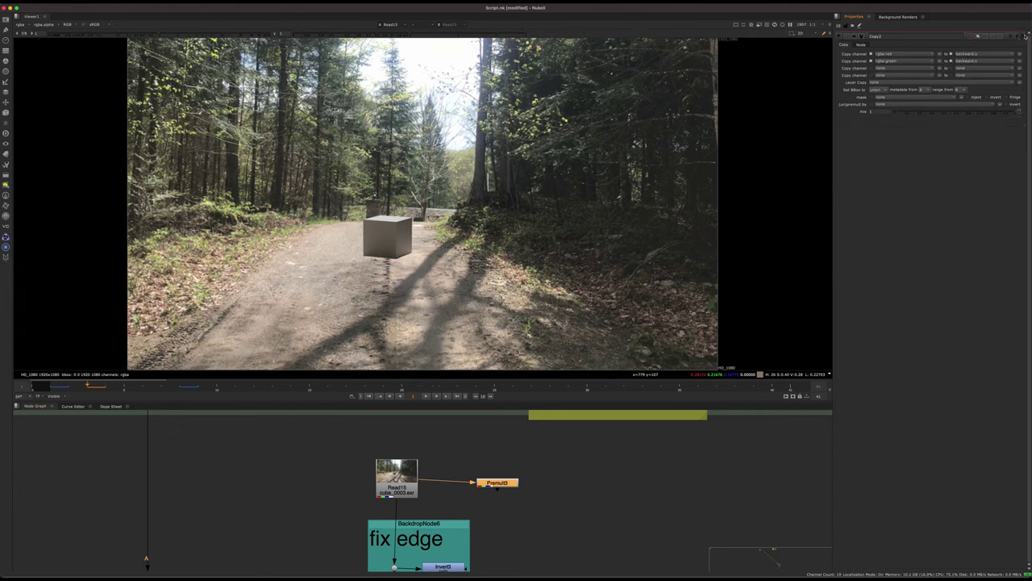
click(1026, 36)
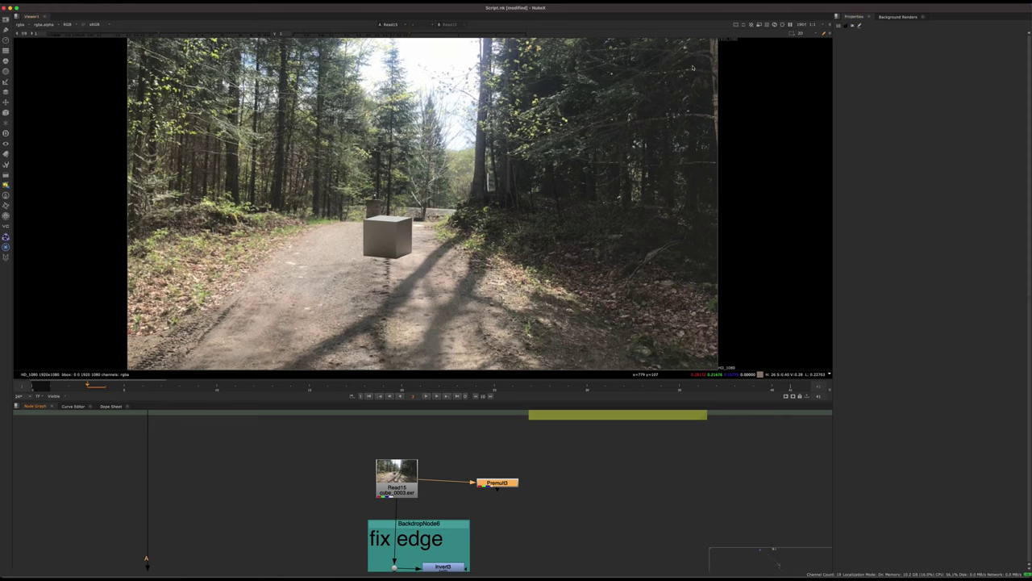
Step: Show the Premult3 result in the viewer and examine the edges of the cube
key(1)
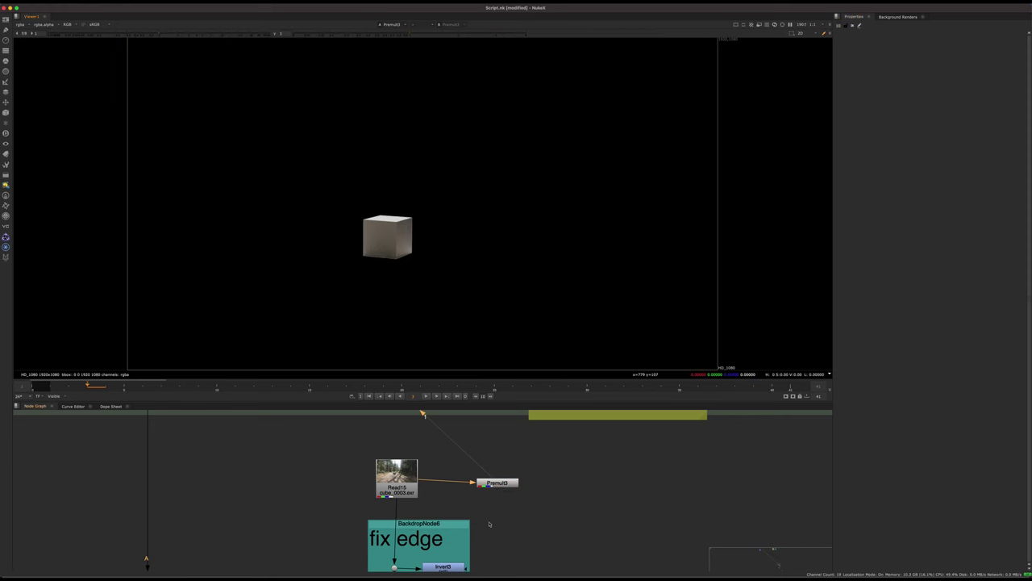
drag(495, 484, 490, 494)
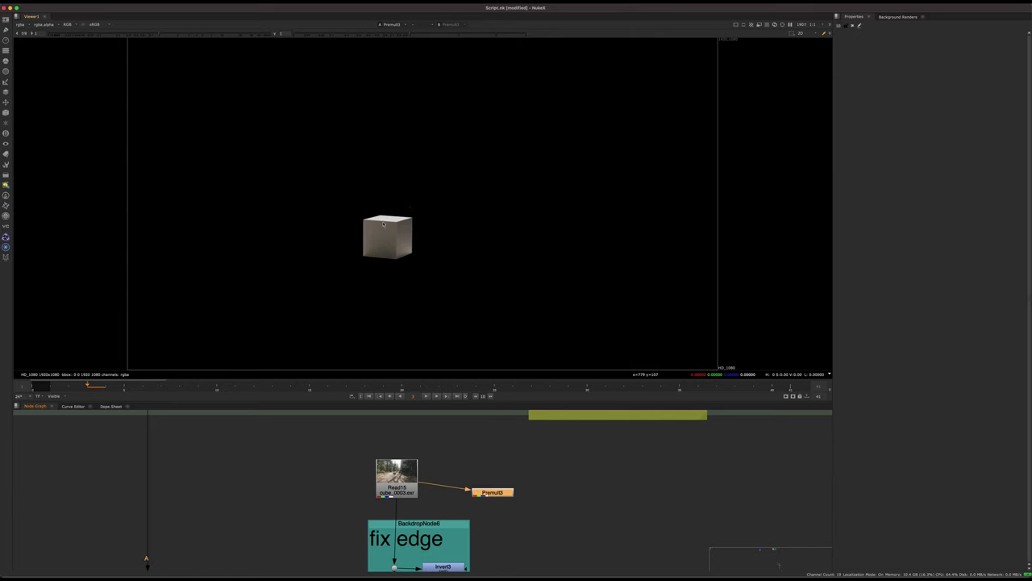
scroll(398, 249, up, 15)
key(f)
click(541, 496)
Step: Show the unpremultiplied Read15 cube render in the viewer once more
drag(500, 493, 296, 482)
mouse_move(388, 500)
middle_down()
mouse_move(374, 417)
mouse_move(389, 483)
middle_up()
click(379, 413)
key(1)
scroll(435, 452, down, 5)
scroll(439, 464, up, 5)
middle_drag(545, 542, 504, 519)
Step: Add a Premult node beside the fix edge group and connect its input to Read15
click(489, 474)
key(Tab)
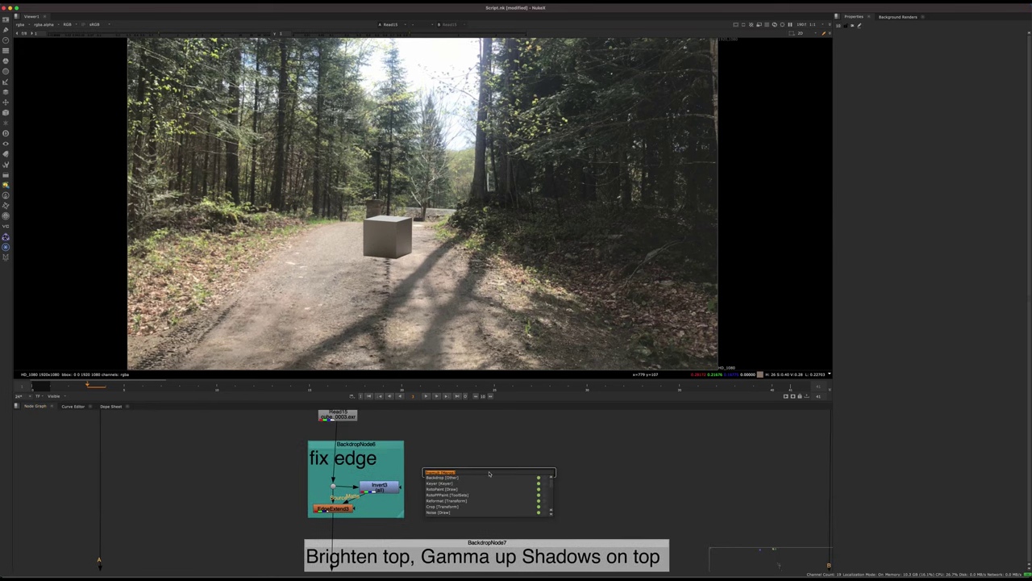
key(Return)
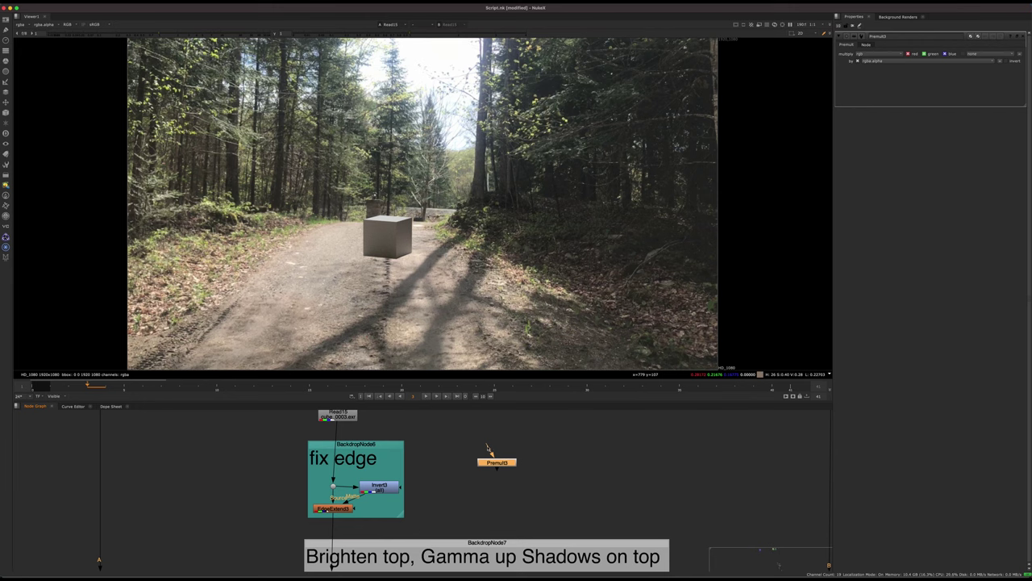
drag(487, 448, 342, 418)
click(467, 470)
Step: Paste a copy of the ShadowCast_Plate.jpg read node near the Read15 and Premult3 nodes
middle_drag(484, 415, 484, 527)
scroll(485, 468, down, 5)
key(space)
middle_drag(636, 242, 625, 279)
drag(653, 258, 562, 349)
middle_drag(457, 572, 514, 360)
scroll(513, 361, up, 4)
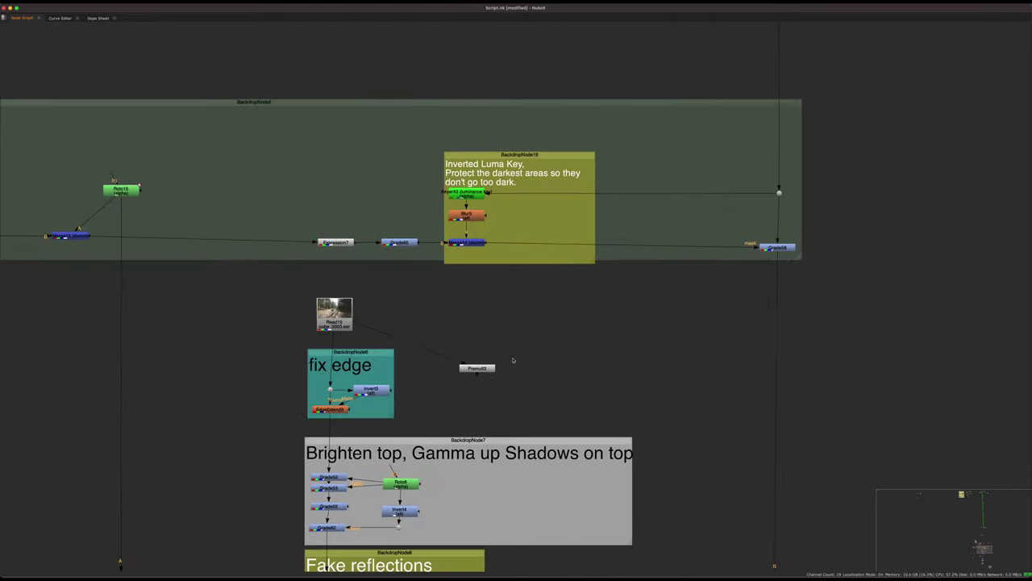
key(super+v)
scroll(478, 384, up, 4)
drag(477, 357, 445, 357)
middle_drag(446, 357, 494, 404)
click(266, 299)
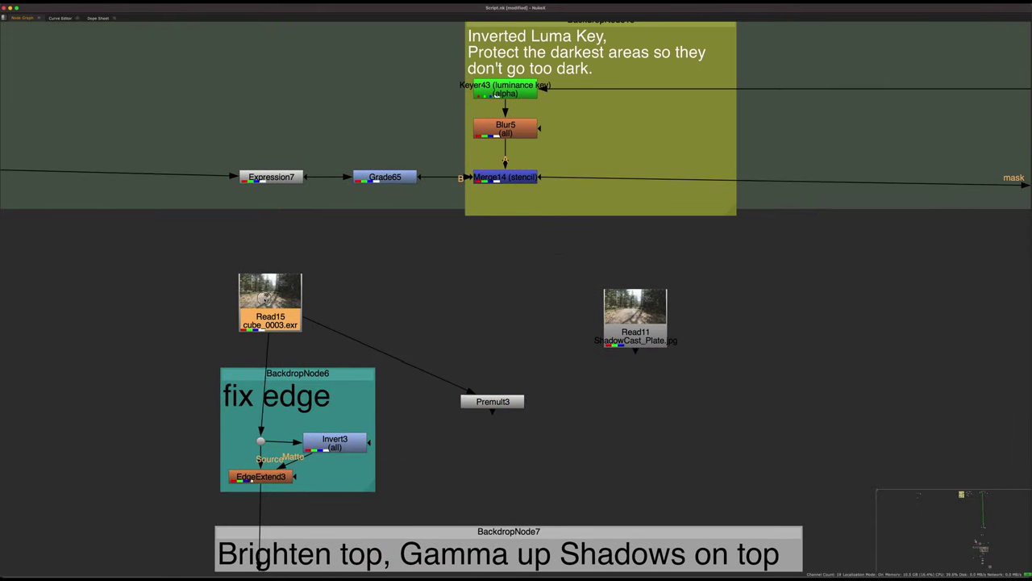
drag(266, 299, 262, 298)
Step: Merge the premultiplied cube over the ShadowCast_Plate copy and view the cube's lower edges in the composite
click(493, 401)
middle_drag(502, 401, 426, 473)
key(m)
drag(509, 460, 548, 507)
key(space)
key(1)
scroll(365, 337, up, 4)
scroll(410, 338, down, 2)
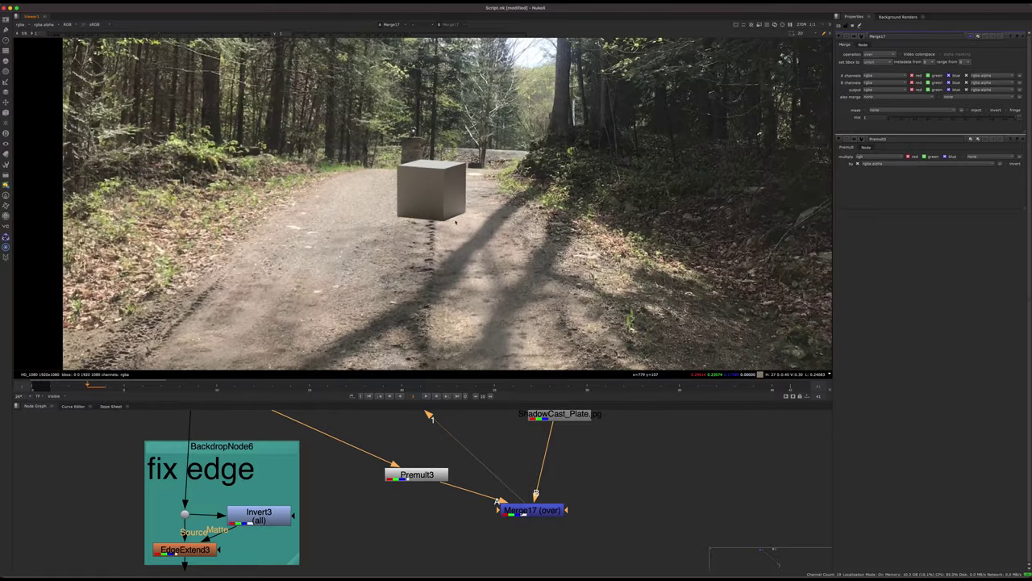
scroll(456, 220, up, 4)
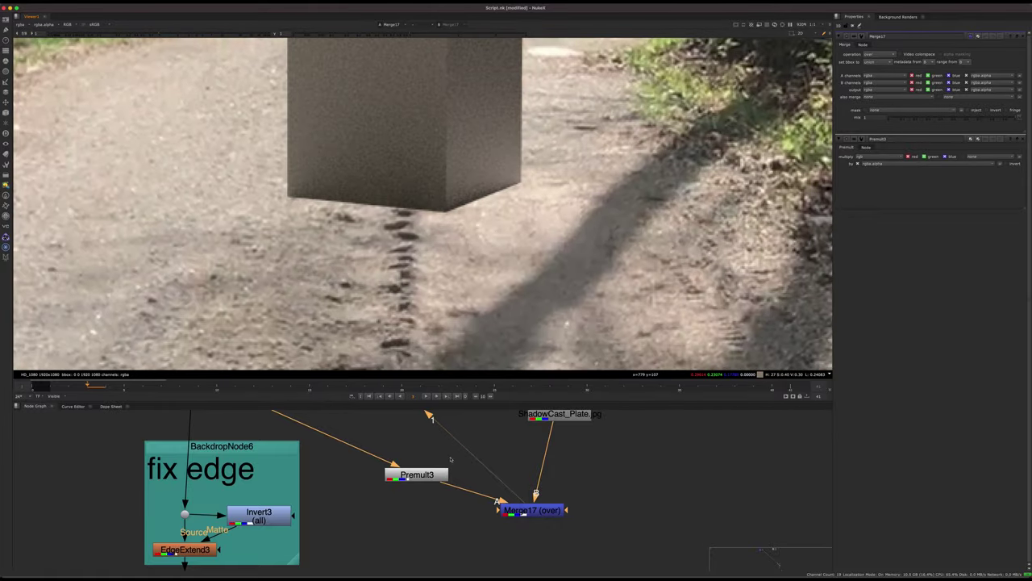
Step: Show Premult3 alone in the viewer and inspect the outline along the cube's bottom edges
click(431, 475)
key(1)
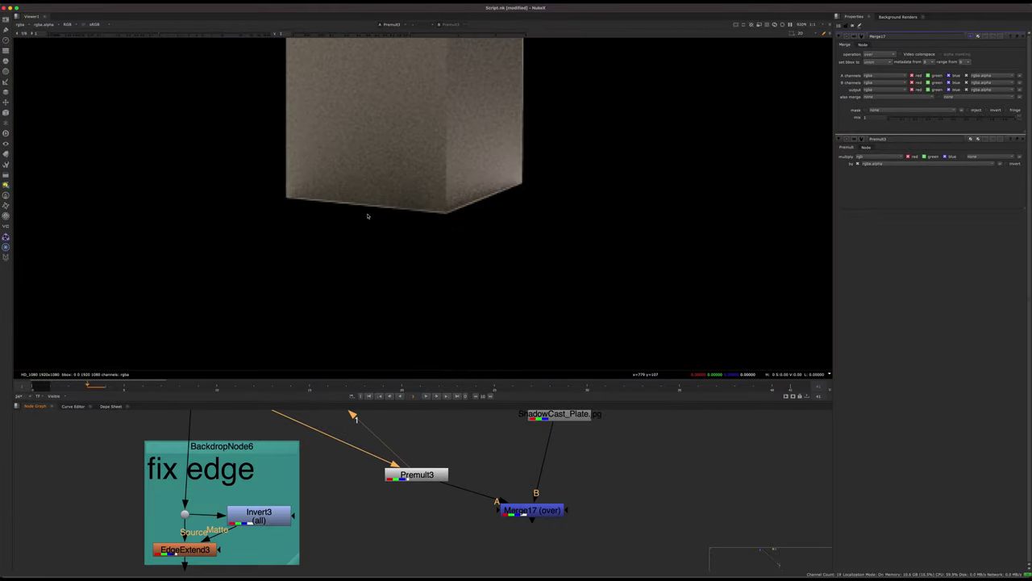
middle_drag(468, 241, 487, 253)
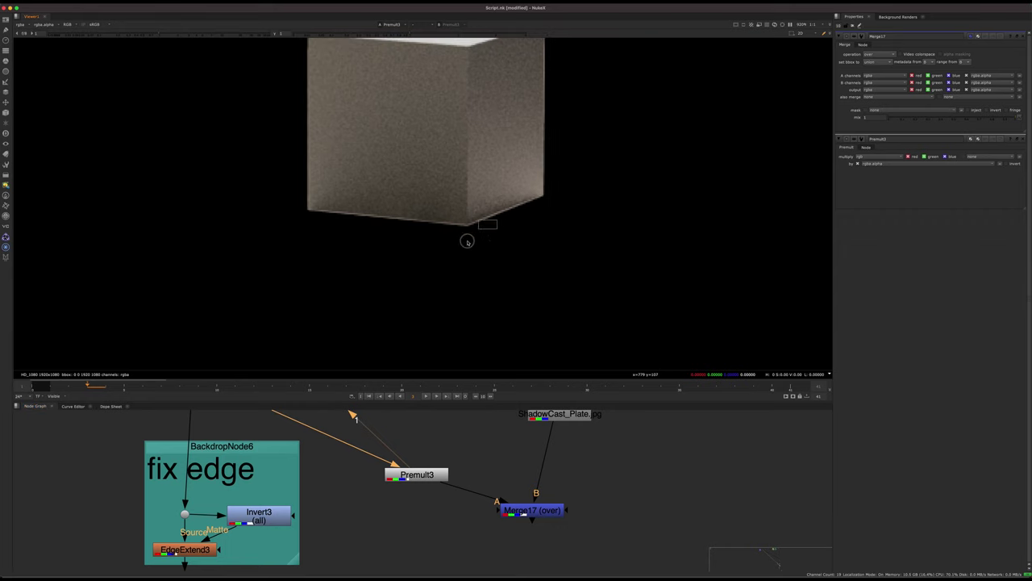
key(f)
Step: Show the EdgeExtend3 output in the viewer and toggle the node off and on to compare the edges
click(371, 502)
middle_drag(372, 502, 582, 451)
click(397, 499)
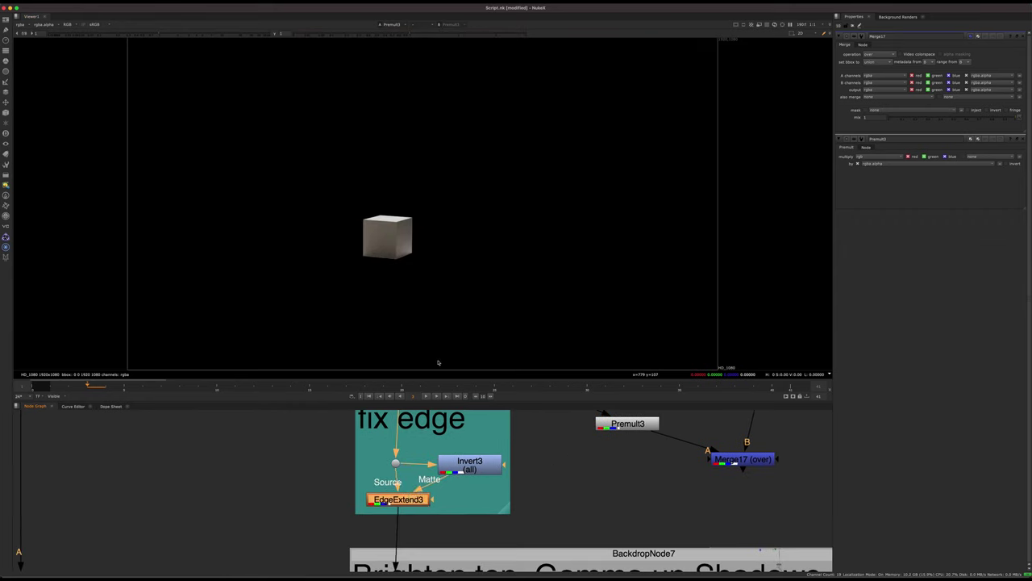
scroll(400, 266, up, 5)
middle_drag(433, 265, 421, 367)
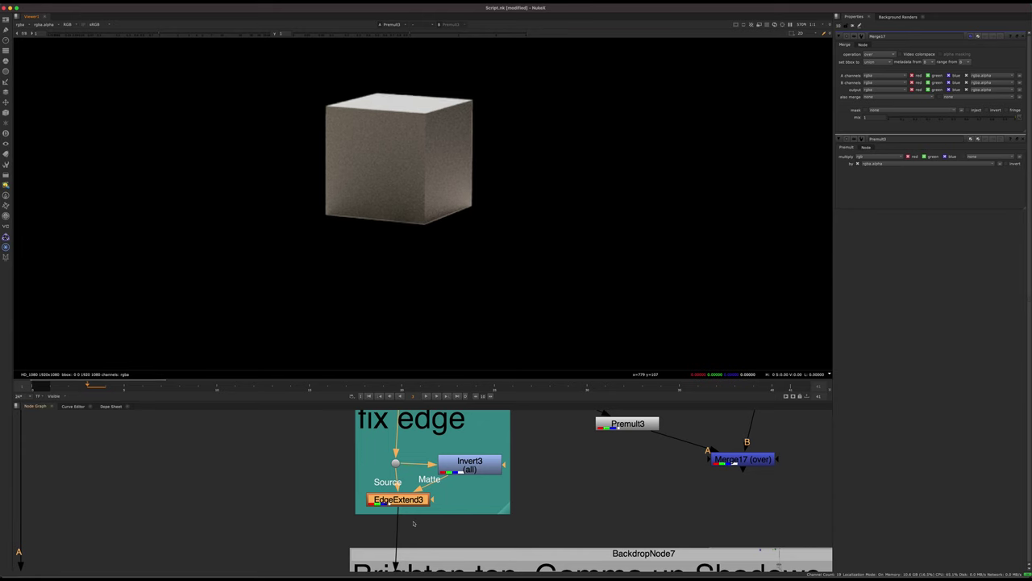
key(1)
key(d)
key(d)
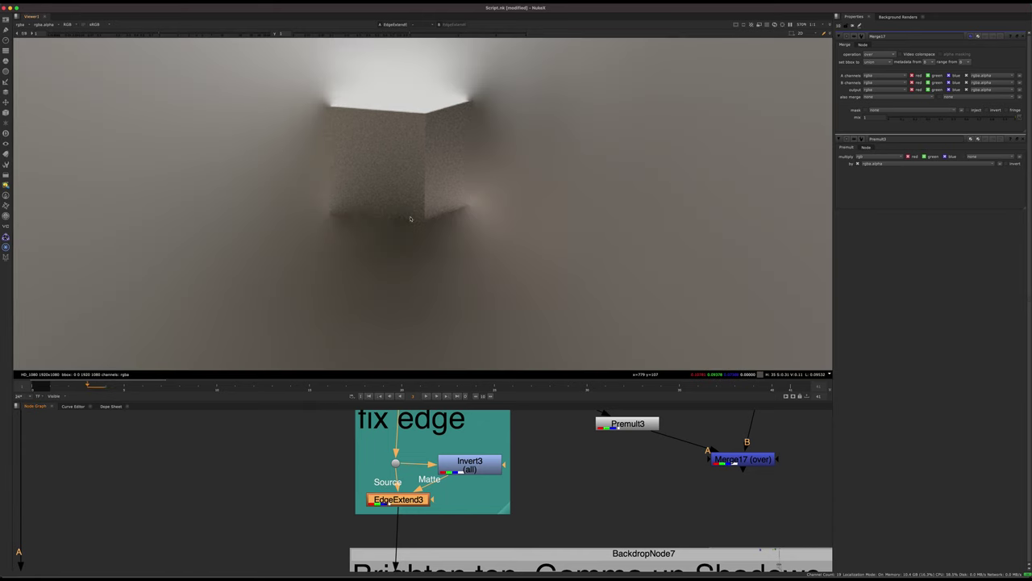
Step: Compare the dot feeding the fix edge group with the EdgeExtend3 output in the viewer
click(395, 462)
key(1)
drag(399, 500, 400, 503)
key(1)
Step: Paste a copy of the Premult node, connect it to EdgeExtend3 and view its result
drag(632, 425, 632, 429)
key(ctrl+c)
click(558, 516)
key(ctrl+v)
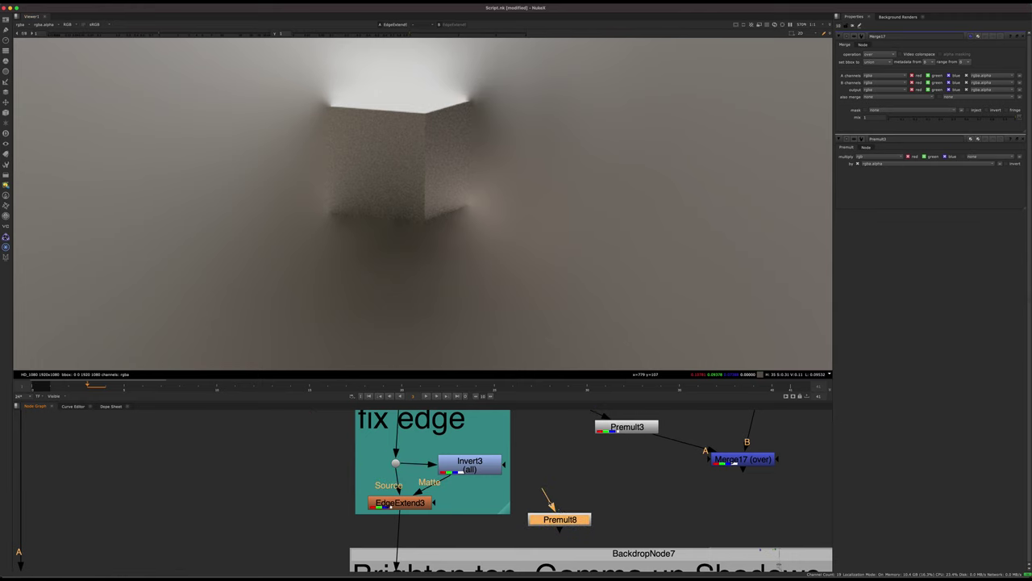
drag(546, 490, 400, 498)
drag(573, 525, 594, 526)
key(1)
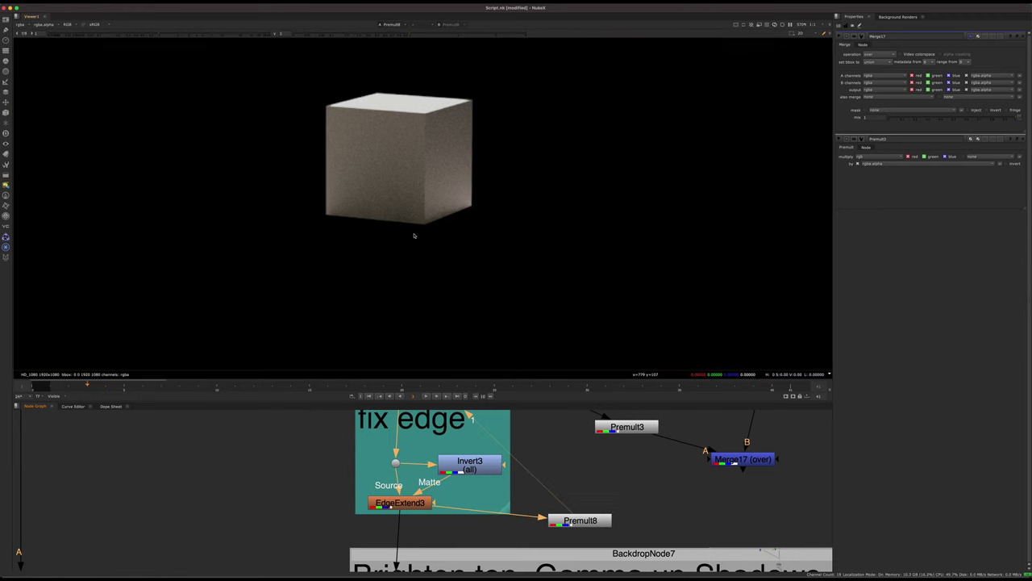
Step: Compare the original premultiplied cube from Premult3 with the edge-extended one from Premult8 in the viewer
middle_drag(653, 451, 571, 486)
drag(629, 433, 494, 468)
key(2)
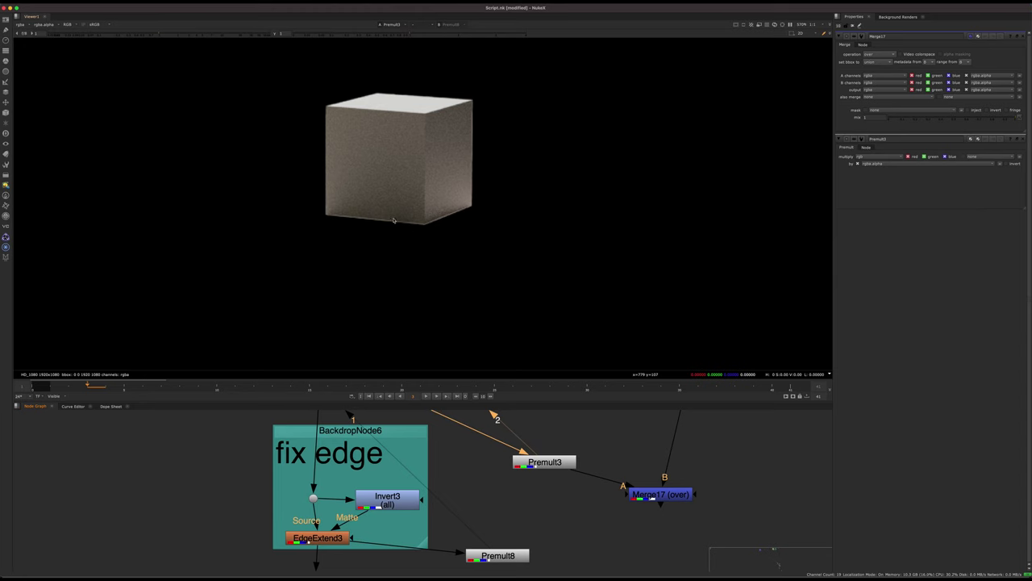
key(1)
Step: Delete the temporary plate, Merge and Premult nodes around the fix edge group
scroll(480, 489, down, 3)
key(space)
middle_drag(607, 357, 610, 349)
drag(716, 244, 520, 412)
key(Delete)
drag(547, 373, 469, 398)
key(Delete)
middle_drag(511, 446, 535, 395)
Step: Show Grade53 of the Brighten top group in the viewer and open the properties of its Roto8 mask
scroll(542, 394, up, 3)
click(342, 400)
middle_drag(398, 365, 424, 463)
key(space)
key(1)
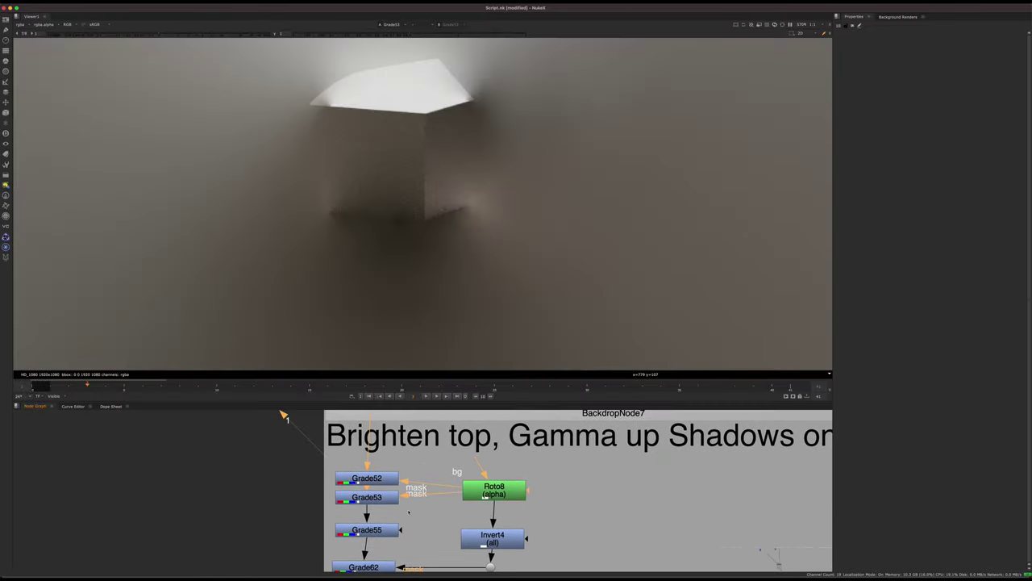
double_click(485, 495)
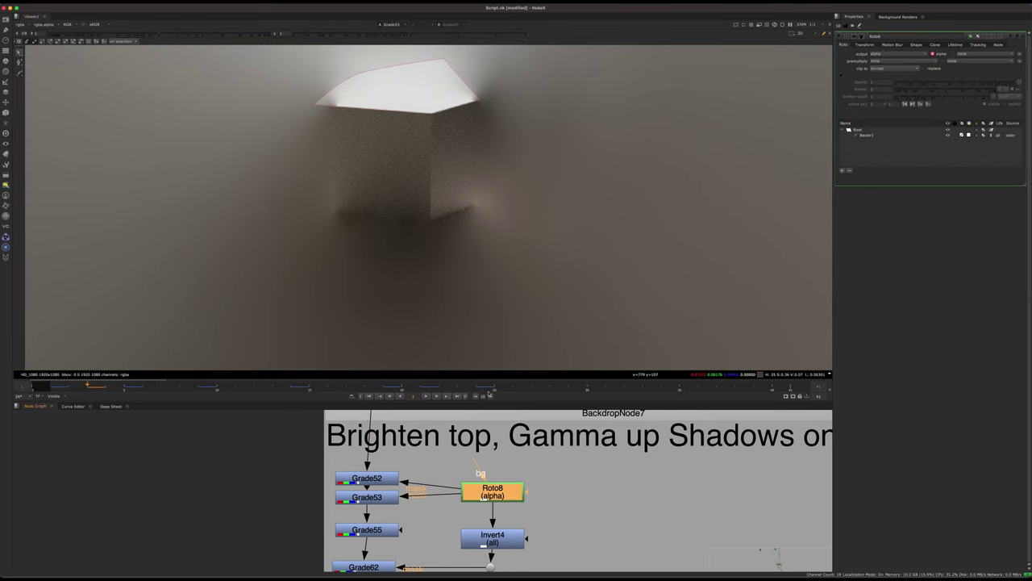
scroll(545, 506, down, 5)
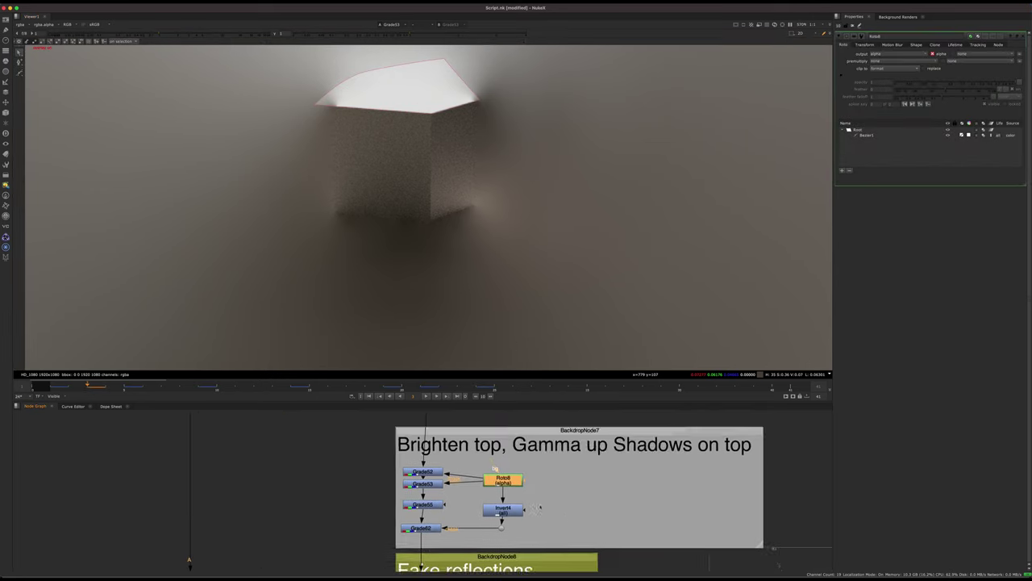
Step: Paste a copy of the ShadowCast_Plate.jpg read node beside the Brighten top group
middle_drag(477, 413, 489, 461)
key(space)
middle_drag(547, 324, 560, 494)
scroll(584, 387, down, 4)
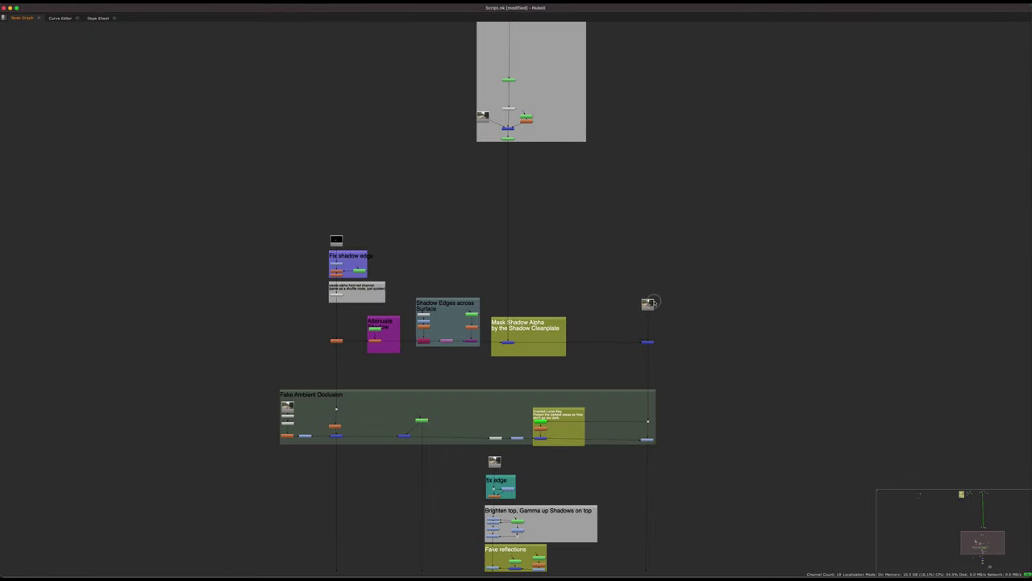
drag(692, 265, 629, 323)
middle_drag(519, 532, 633, 414)
scroll(513, 370, up, 8)
key(super+v)
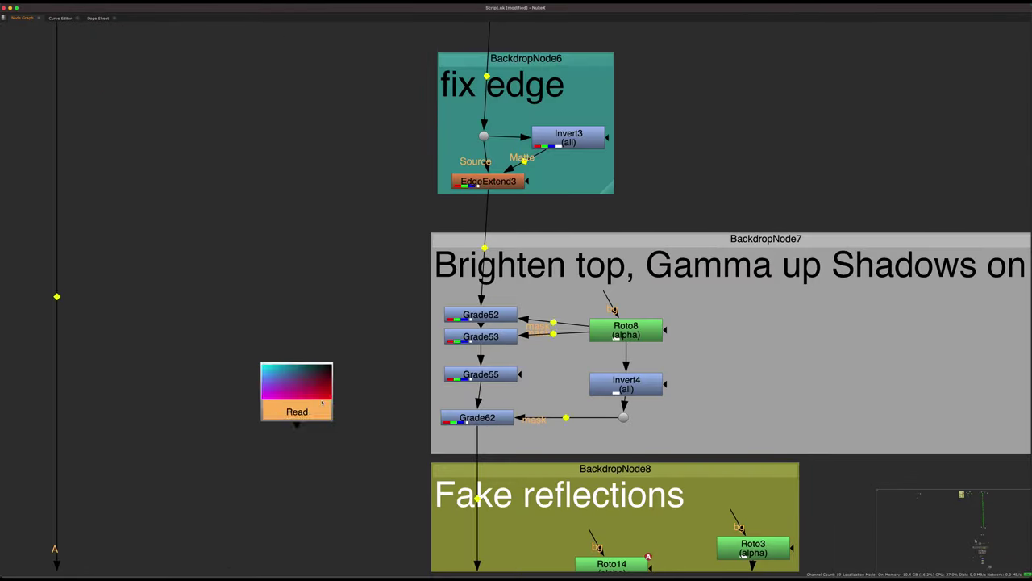
drag(297, 395, 248, 405)
Step: Add a Premult node next to the plate copy and connect its input to Grade62
click(375, 438)
key(Tab)
text(prem)
key(Return)
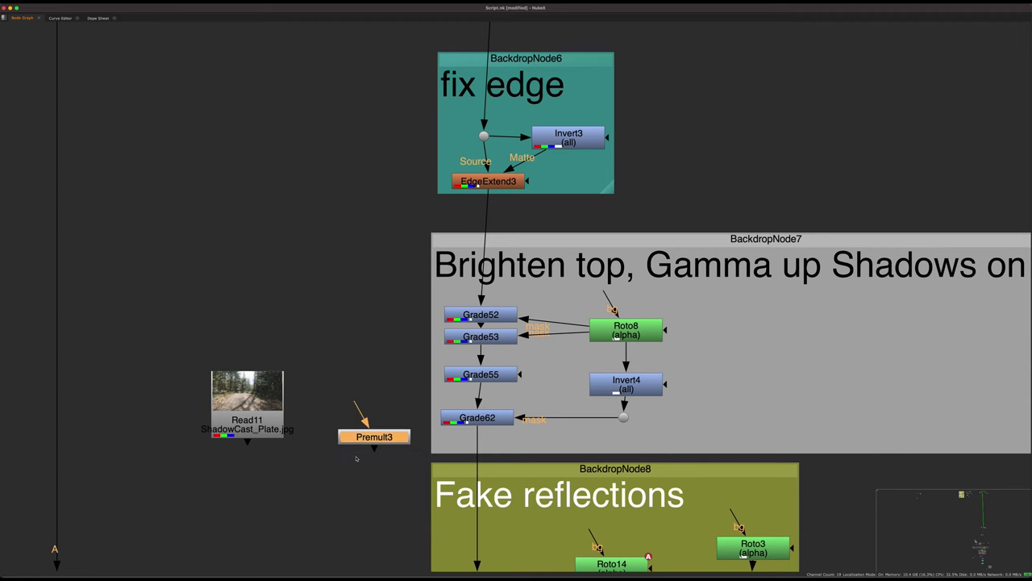
drag(359, 411, 481, 414)
drag(376, 436, 332, 482)
middle_drag(392, 509, 482, 476)
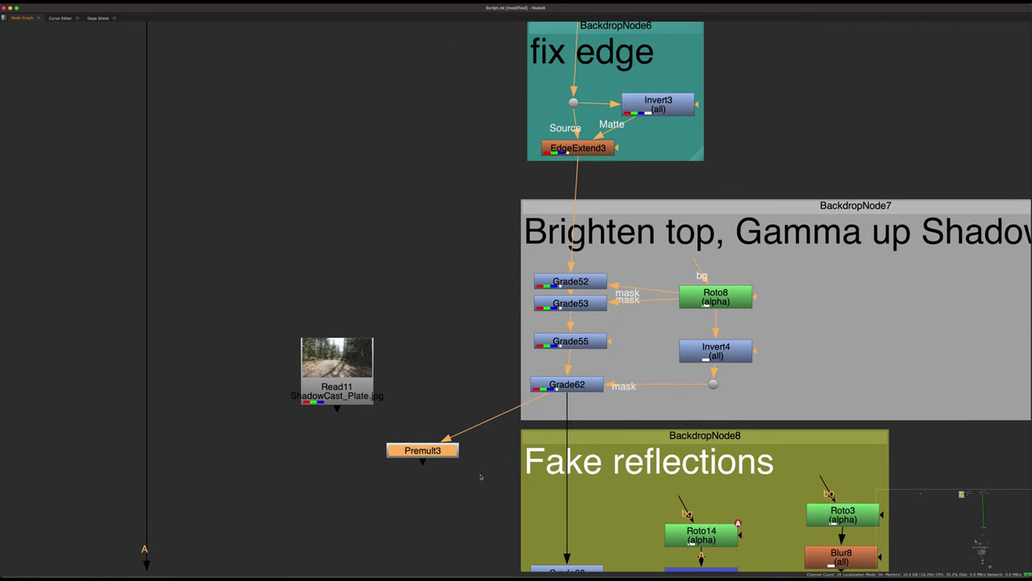
Step: Merge the premultiplied cube over the Read11 plate and show the composite in the viewer
key(m)
drag(525, 451, 333, 367)
drag(326, 497, 337, 490)
key(1)
click(387, 462)
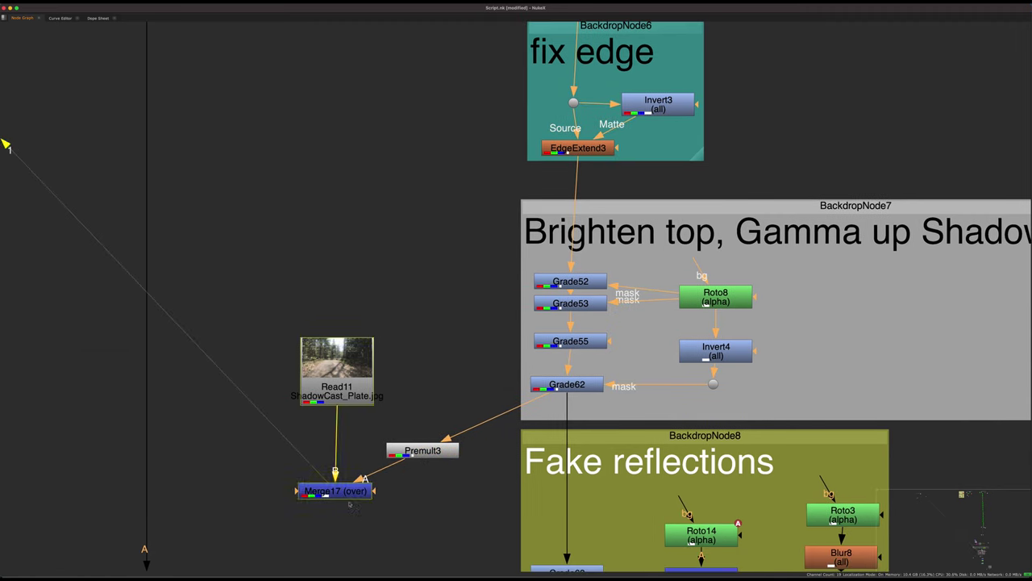
key(space)
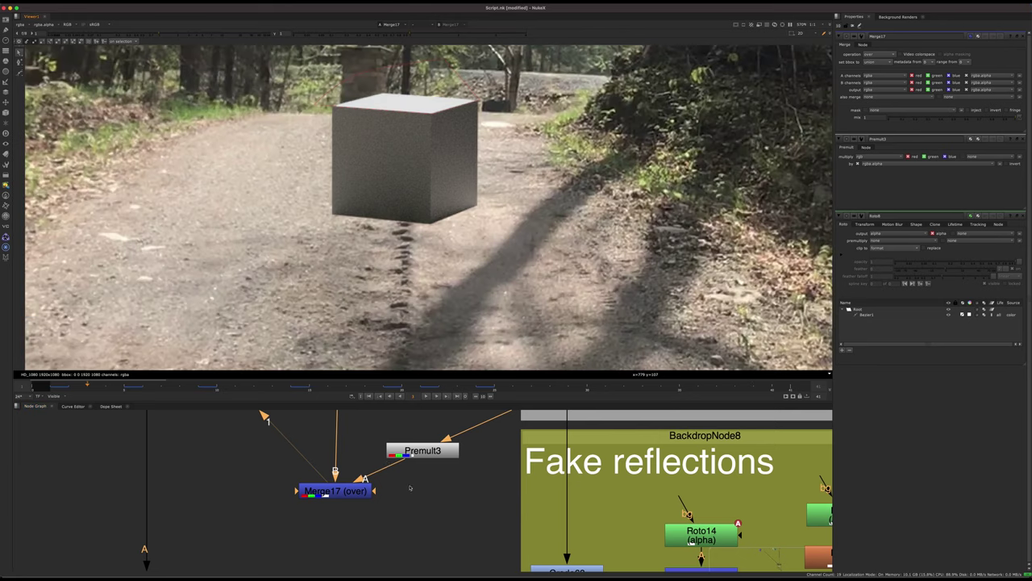
Step: Select Grade52, Grade53, Grade55 and Grade62 and toggle them off and on to compare the cube's look
middle_drag(410, 487, 379, 567)
scroll(379, 568, down, 3)
drag(433, 439, 536, 543)
key(d)
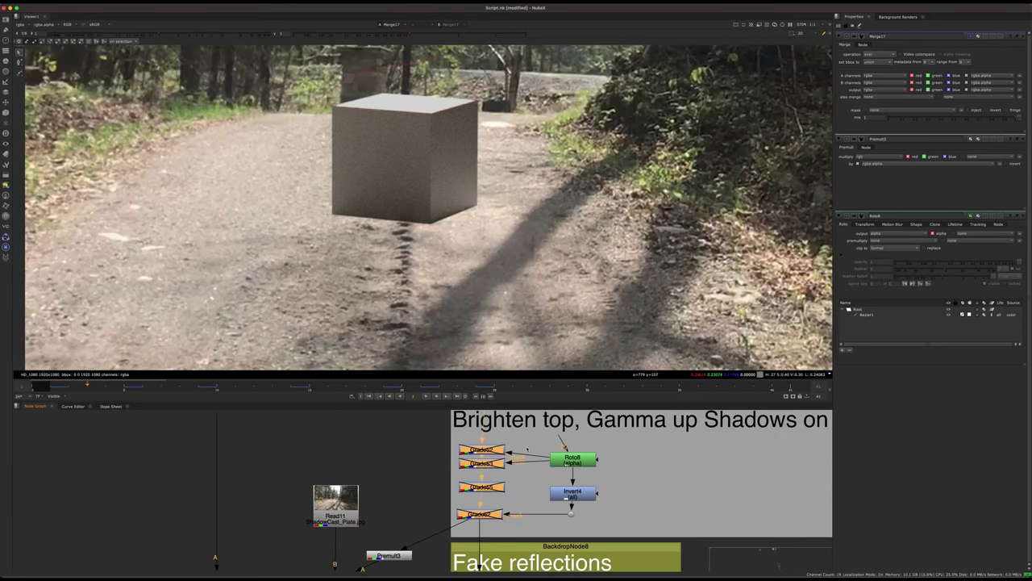
key(d)
Step: Go to frame 15, hide the viewer overlay and compare the cube with the four grades disabled and enabled
click(310, 387)
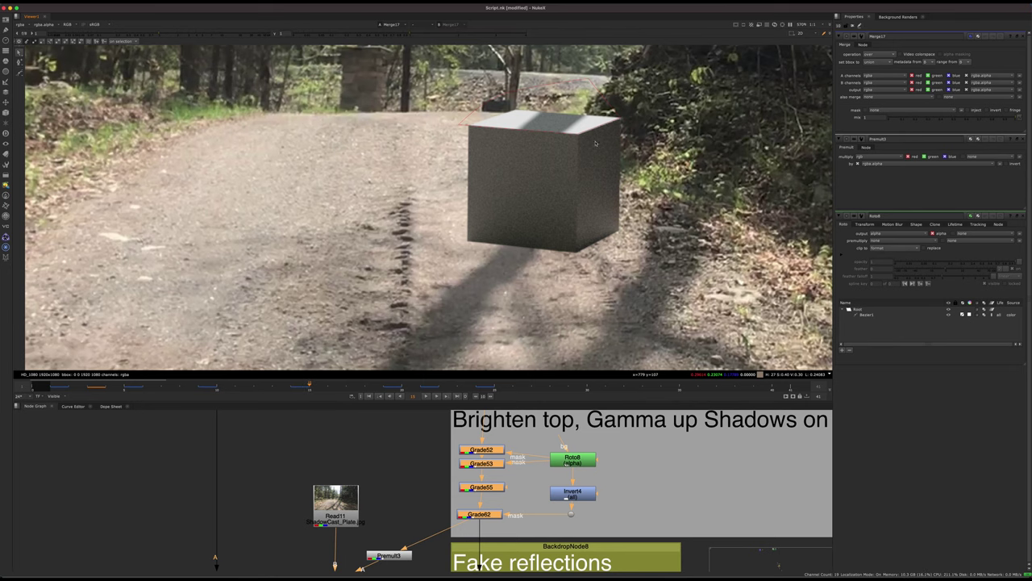
key(d)
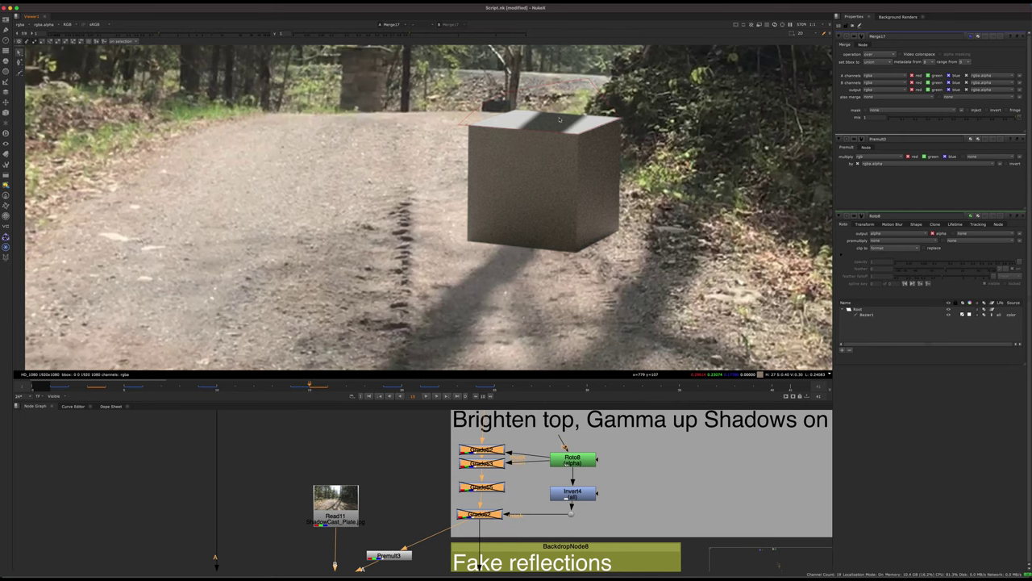
key(d)
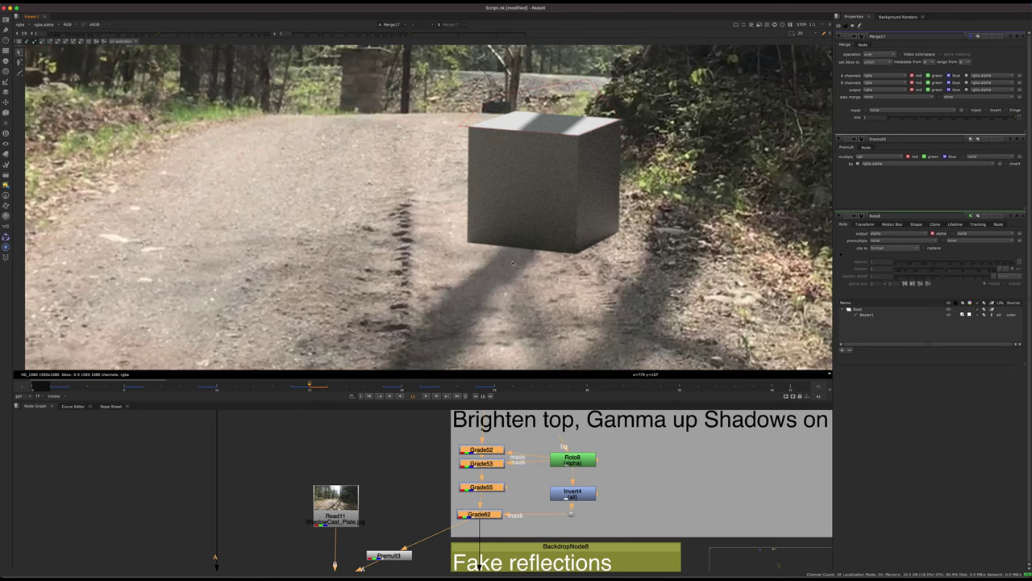
key(o)
key(f)
key(d)
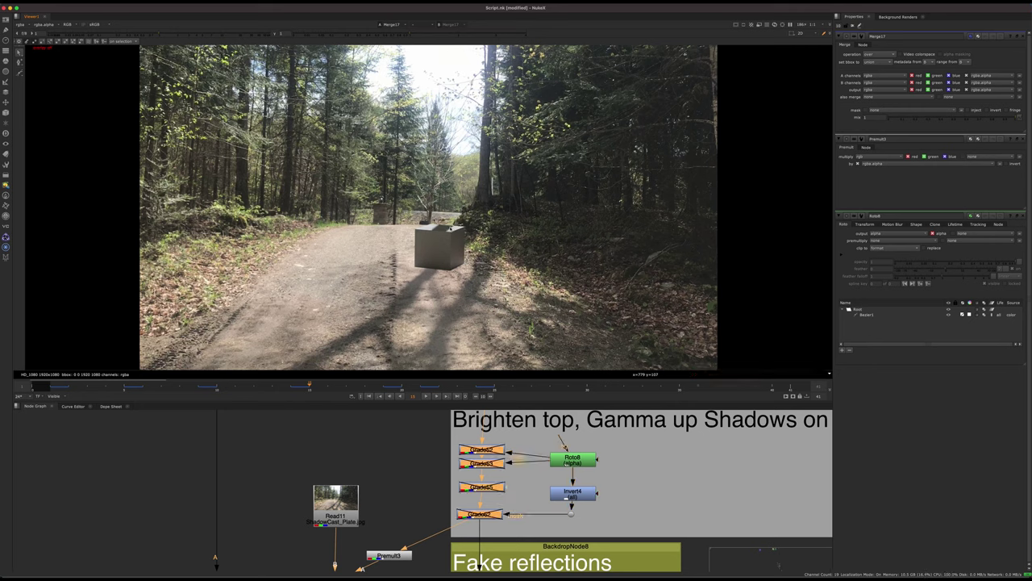
key(d)
key(d)
key(d)
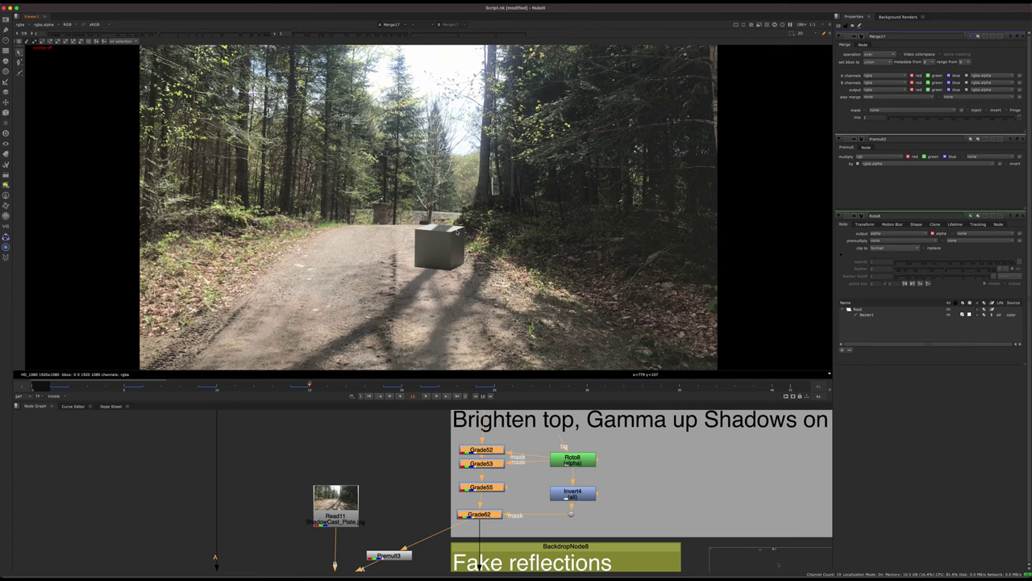
Step: Move the plate, Premult3 and Merge17 nodes beside the Fake reflections group and connect Premult3 to its Grade node
click(386, 456)
scroll(390, 455, down, 5)
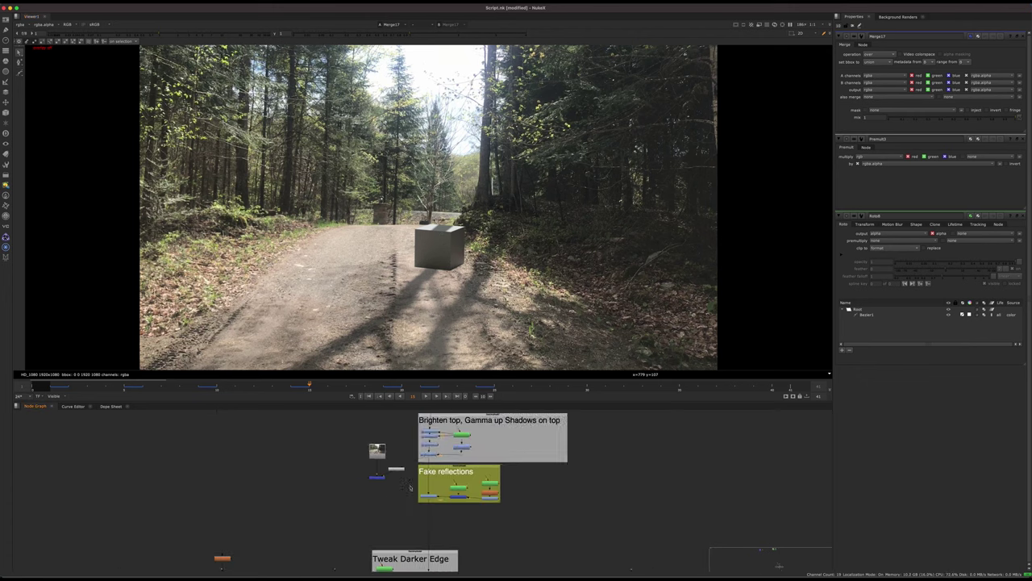
mouse_move(409, 484)
middle_down()
mouse_move(386, 437)
mouse_move(396, 480)
middle_up()
scroll(396, 479, up, 4)
scroll(373, 491, down, 4)
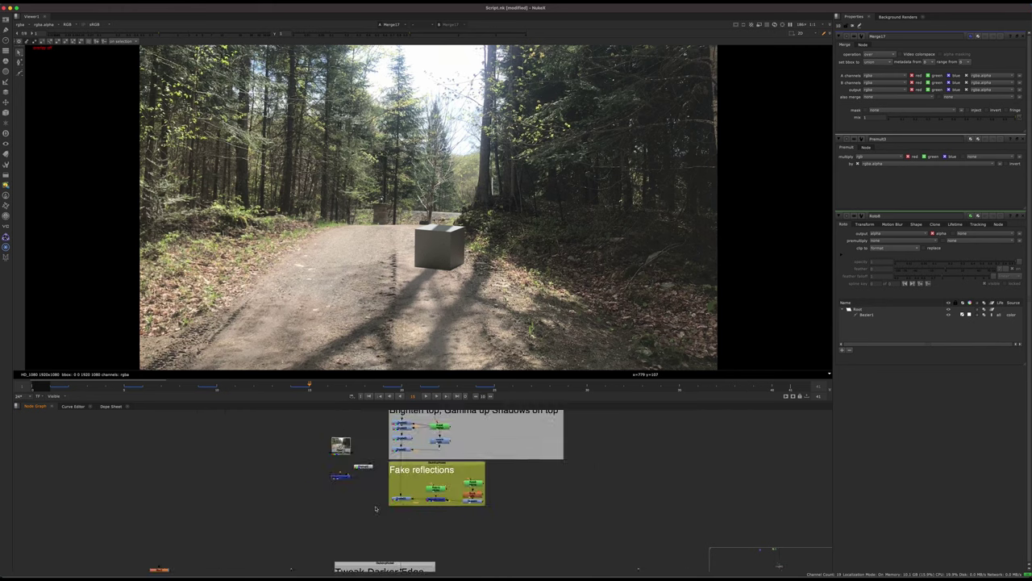
key(f)
scroll(495, 528, up, 6)
middle_drag(495, 528, 475, 399)
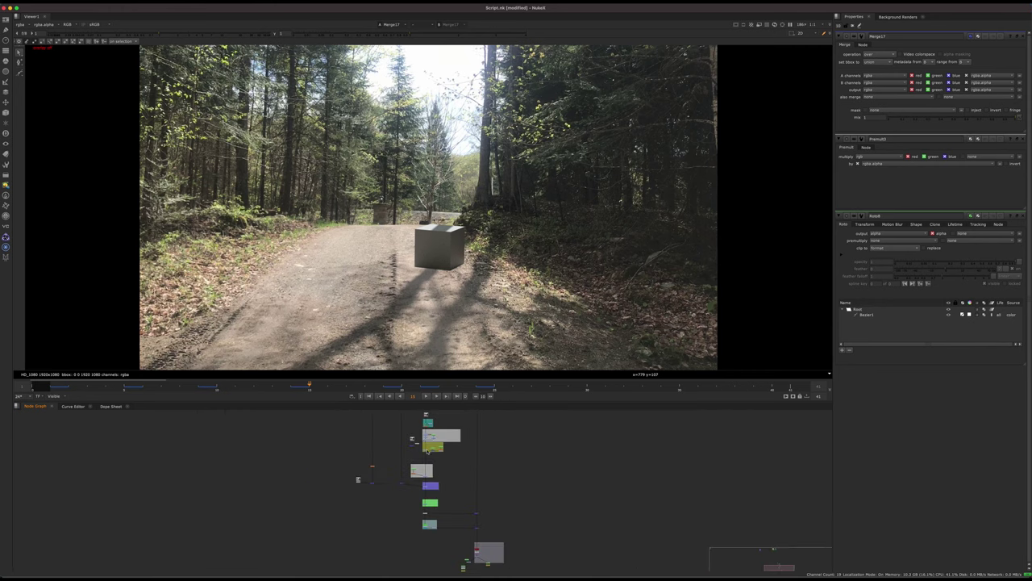
scroll(467, 443, up, 4)
middle_drag(468, 444, 437, 541)
scroll(448, 501, up, 5)
drag(404, 424, 329, 493)
drag(359, 435, 351, 497)
drag(428, 525, 430, 523)
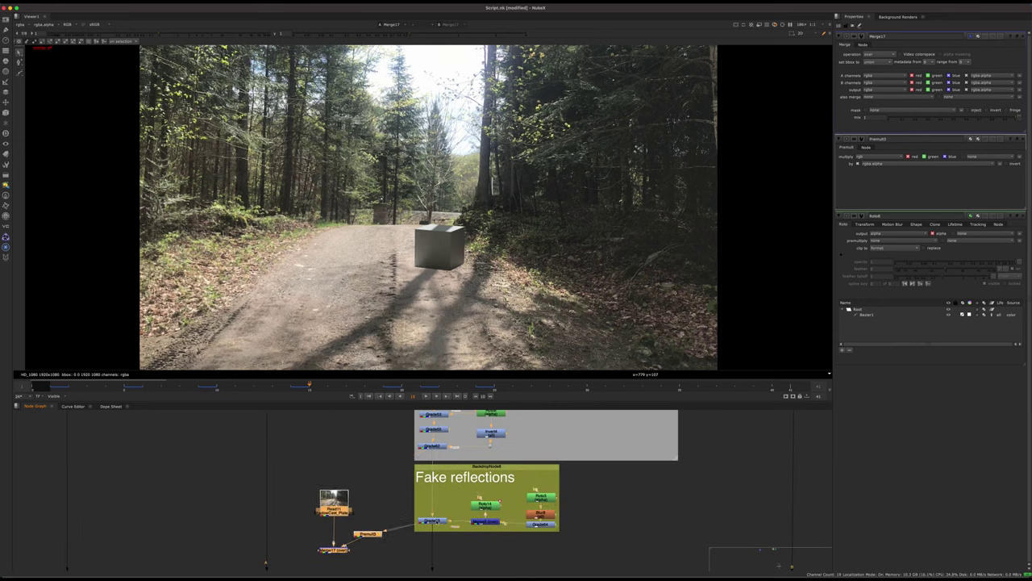
Step: Toggle the Grade node in the Fake reflections group off and on to compare the cube
click(431, 522)
key(d)
key(d)
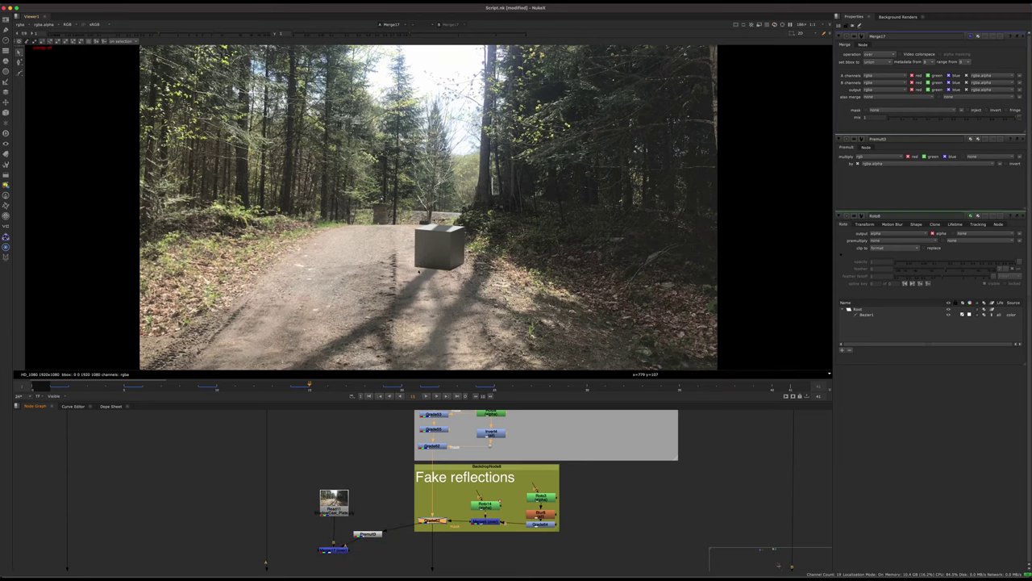
Step: Open Roto14 of the Fake reflections group, inspect its shapes around the cube and hide the viewer overlay
double_click(483, 503)
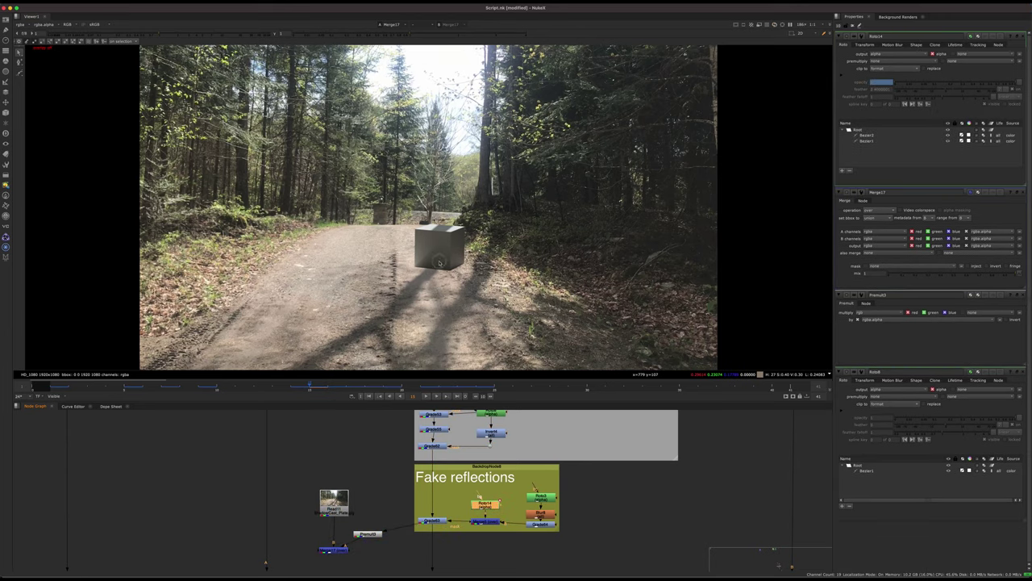
scroll(421, 282, up, 2)
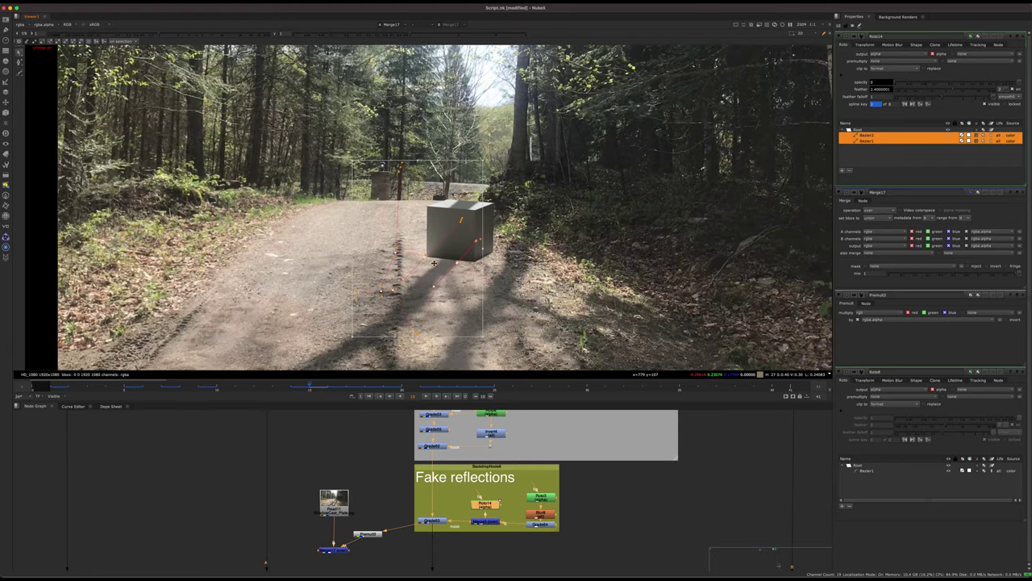
key(q)
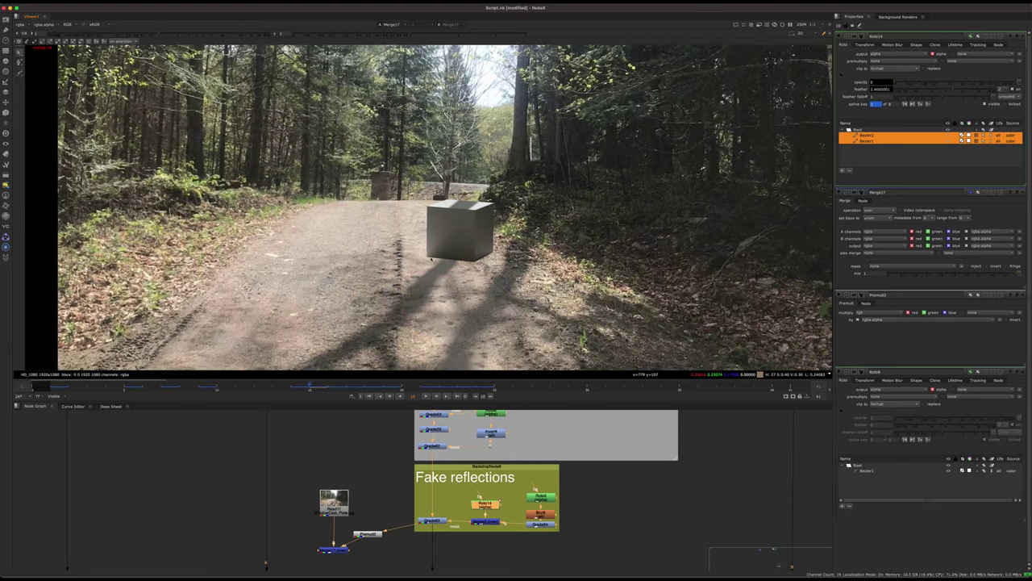
click(501, 497)
Step: Show the Merge11 node beside the Bloom yo box! group in the viewer
middle_drag(605, 509, 530, 476)
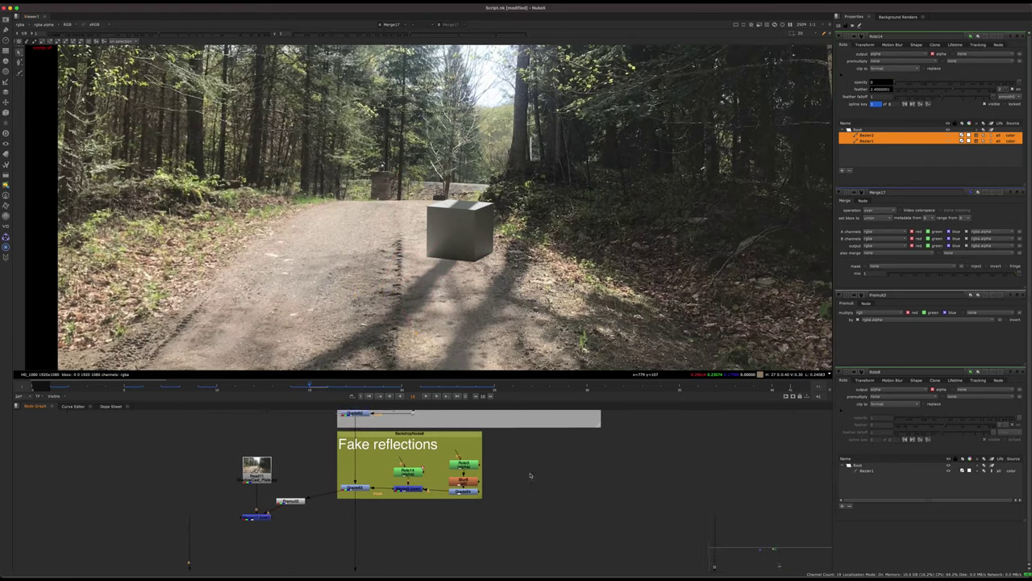
scroll(530, 477, down, 5)
middle_drag(562, 546, 546, 502)
scroll(502, 477, up, 2)
click(505, 519)
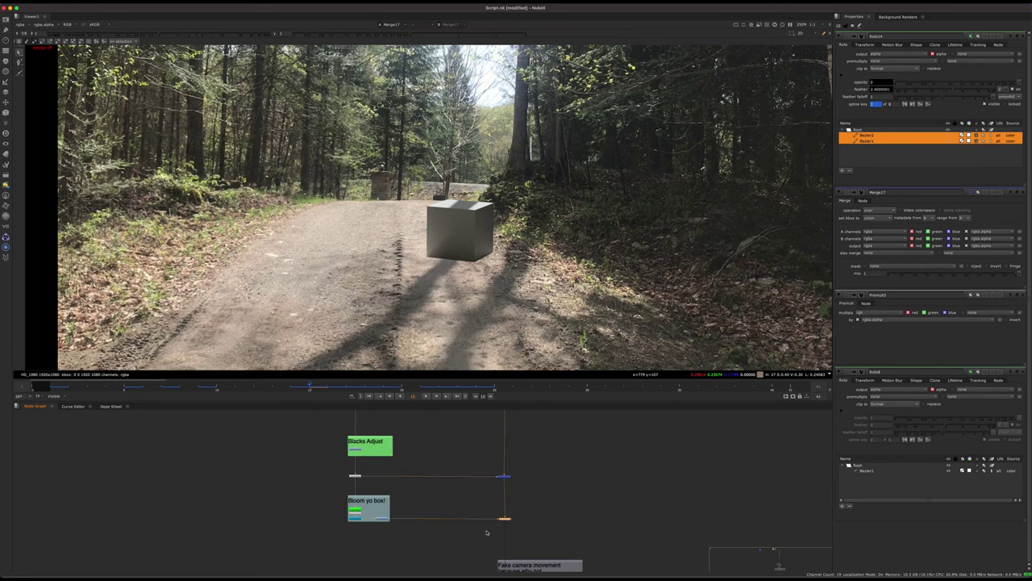
key(1)
click(485, 533)
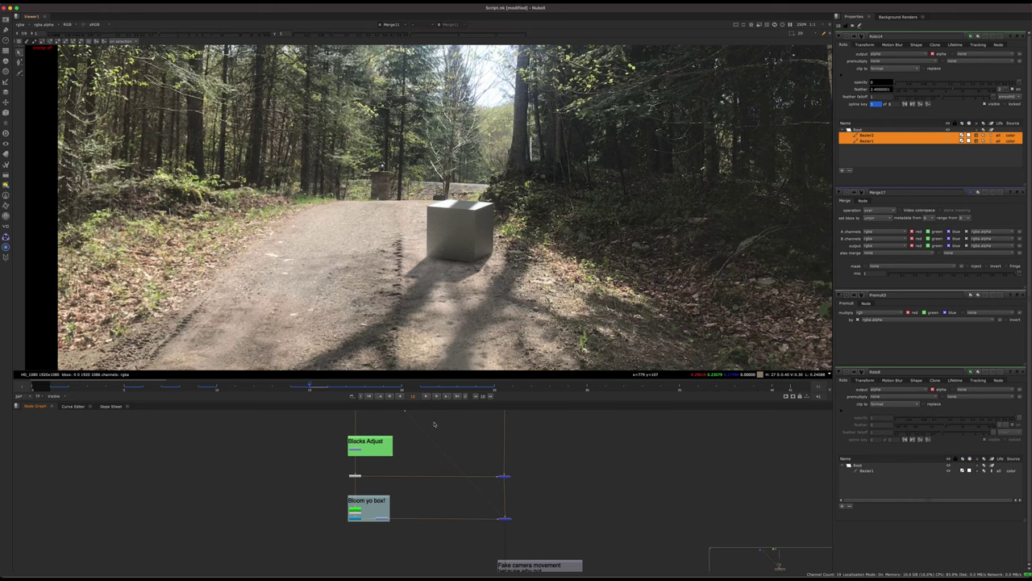
Step: Examine the cube's base and its shadow on the path up close, and hide the Roto14 overlay
middle_drag(531, 466, 523, 563)
middle_drag(433, 479, 492, 571)
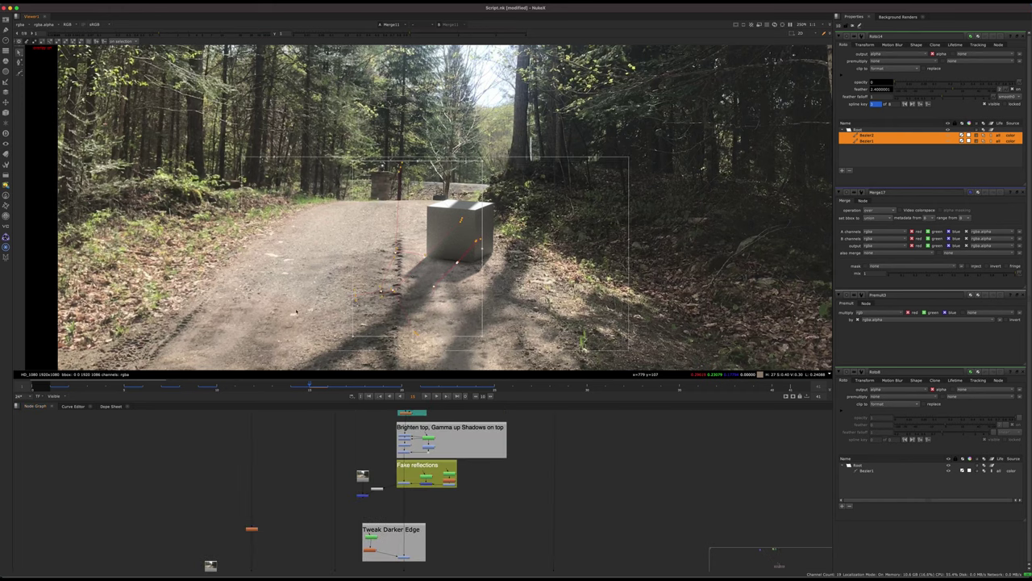
drag(523, 277, 300, 260)
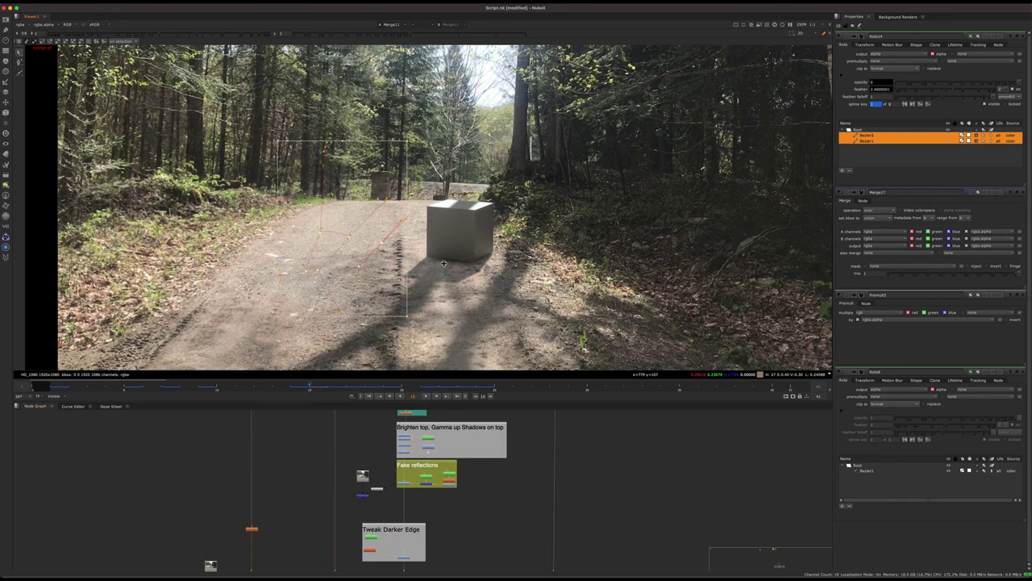
drag(443, 263, 454, 251)
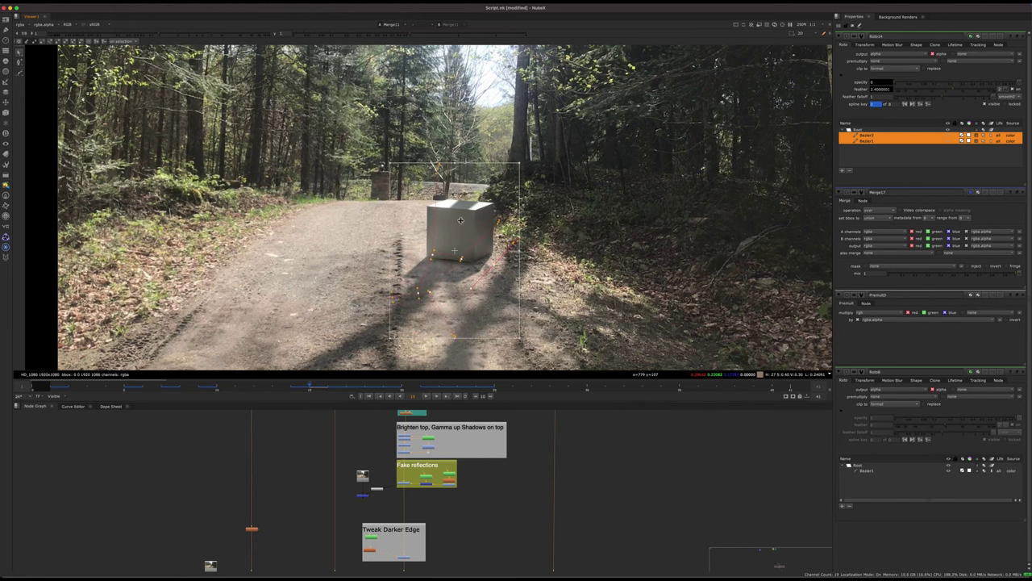
scroll(451, 268, up, 5)
middle_drag(451, 268, 481, 269)
drag(462, 266, 404, 261)
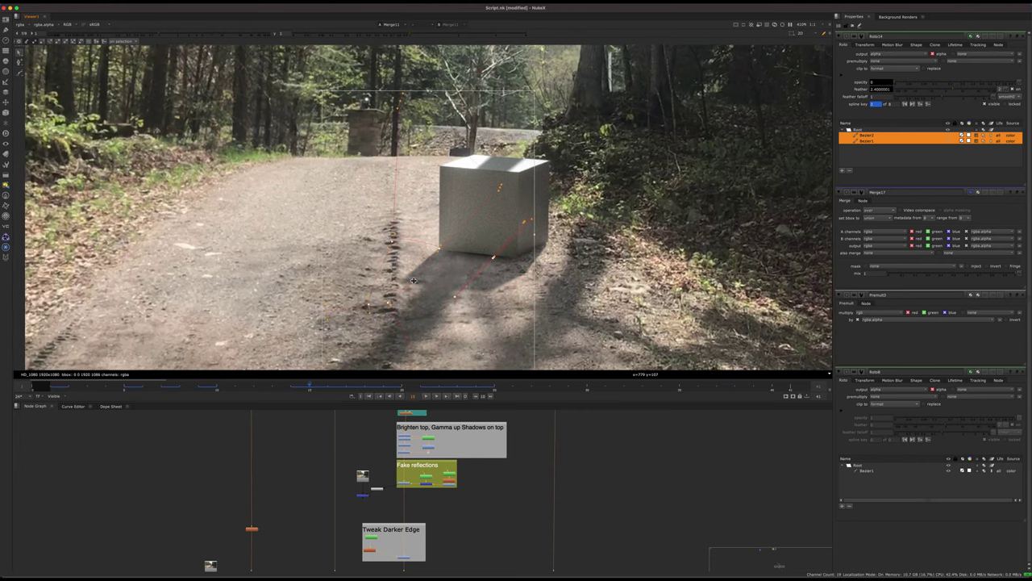
key(q)
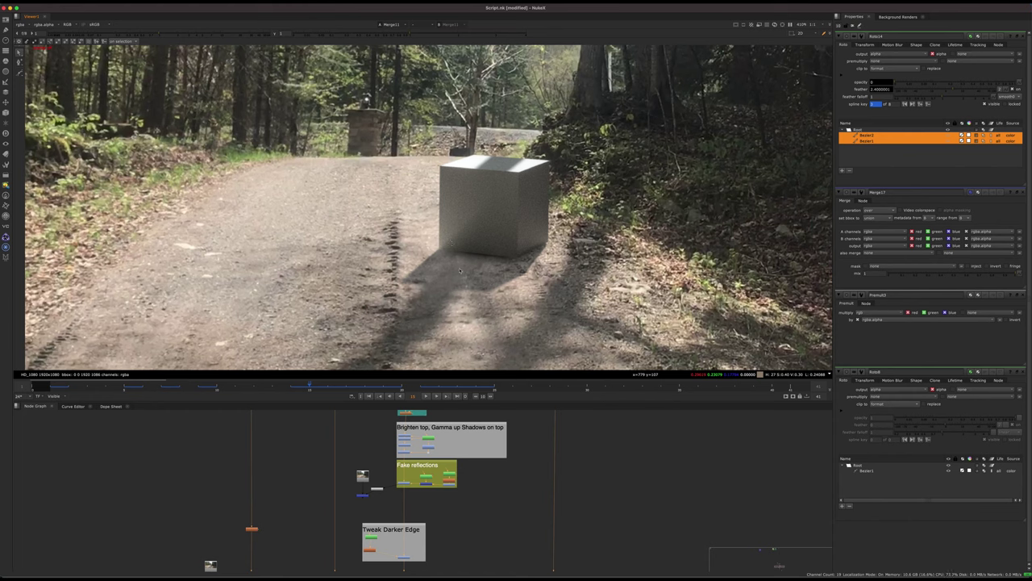
Step: Show the cube's grading around the Tweak Darker Edge and Ambient Occlusion groups and toggle it off and on
scroll(488, 491, down, 5)
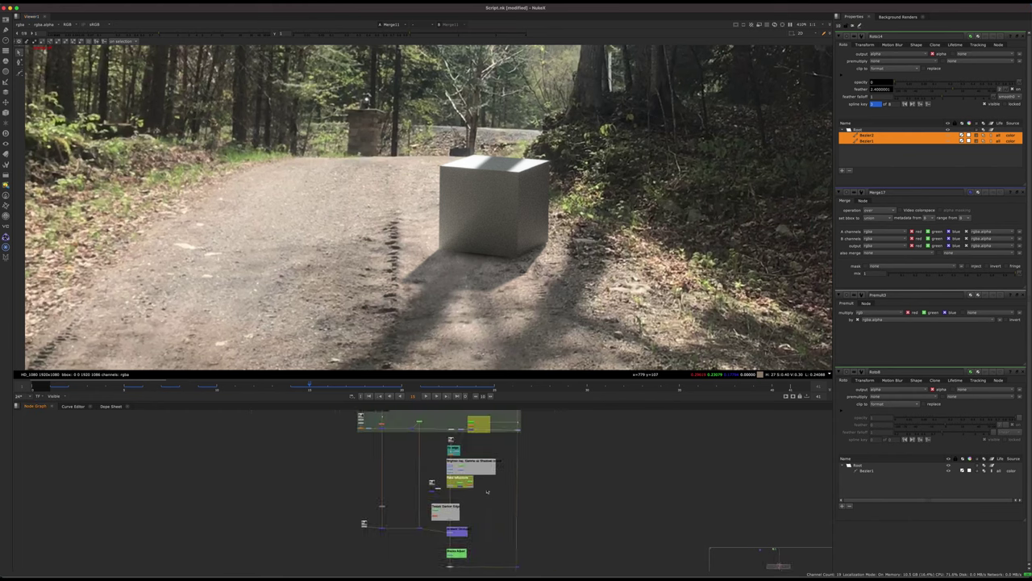
scroll(482, 513, up, 5)
middle_drag(482, 514, 518, 479)
scroll(440, 448, up, 3)
click(448, 526)
key(1)
middle_drag(489, 525, 491, 486)
key(d)
key(d)
key(d)
key(d)
scroll(512, 529, down, 4)
scroll(485, 507, up, 5)
click(414, 518)
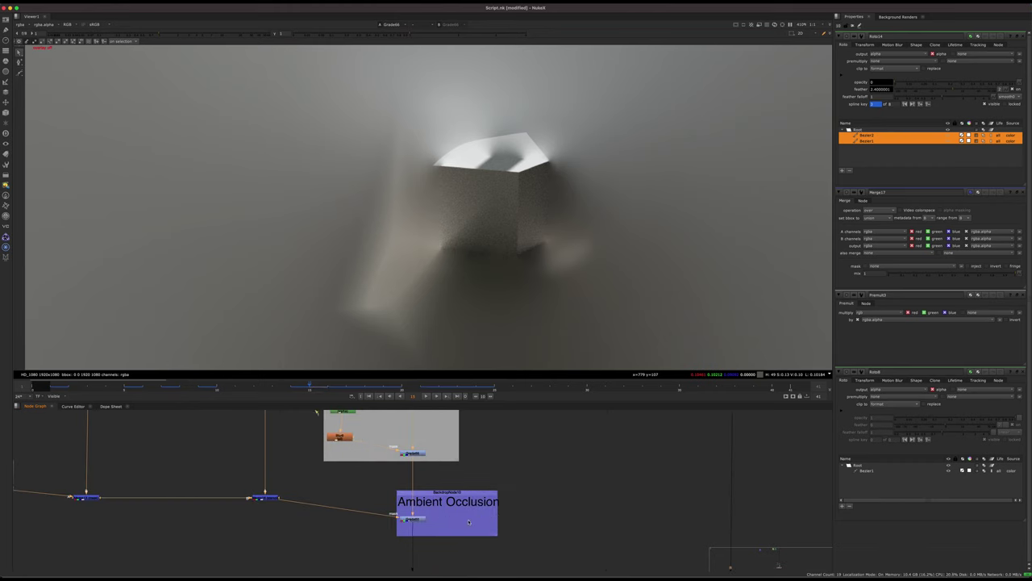
Step: View the Blacks Adjust node's output and the premultiplied cube directly below it
drag(478, 492, 461, 511)
middle_drag(508, 540, 505, 479)
drag(462, 451, 477, 432)
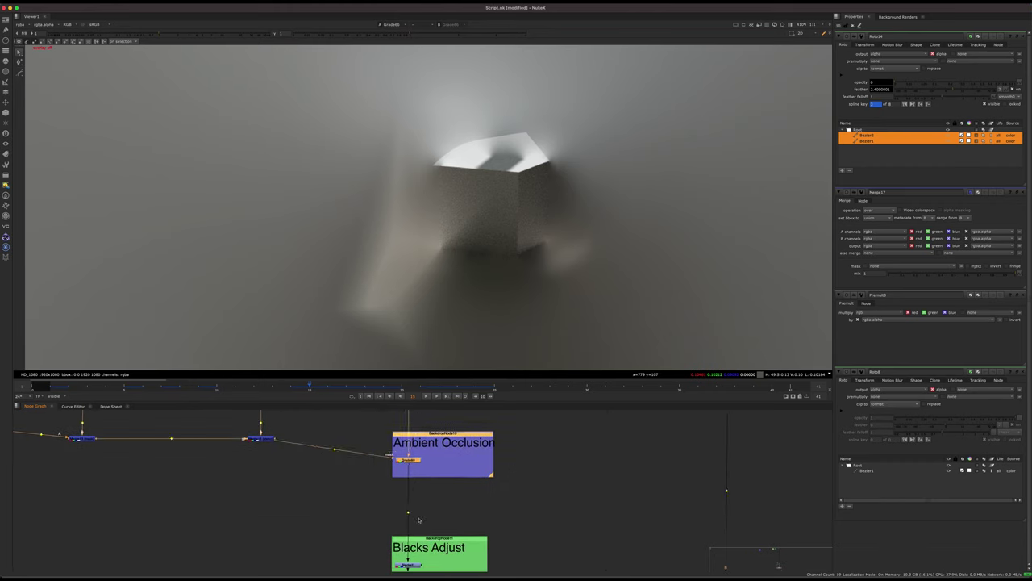
middle_drag(461, 563, 490, 454)
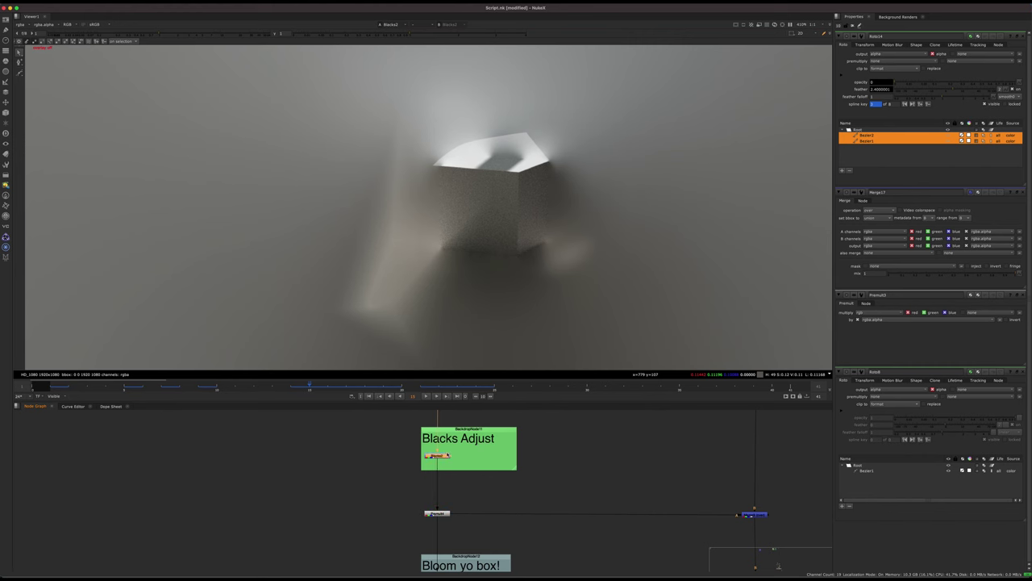
key(1)
middle_drag(425, 517, 442, 476)
scroll(442, 476, down, 5)
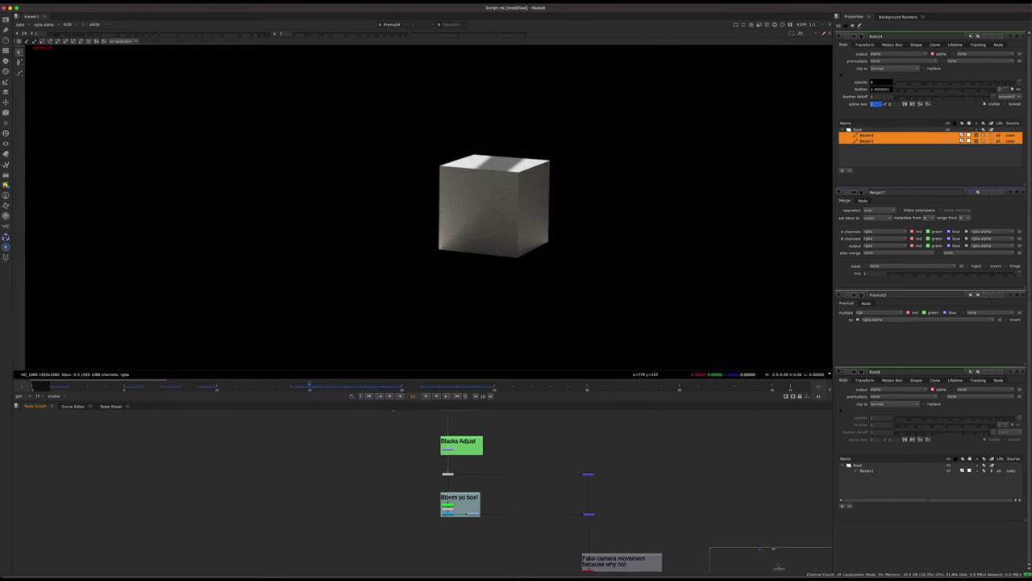
Step: Show the merge of the premultiplied cube over the plate and fit the image to the viewer
middle_drag(590, 487, 520, 488)
click(519, 476)
key(1)
key(f)
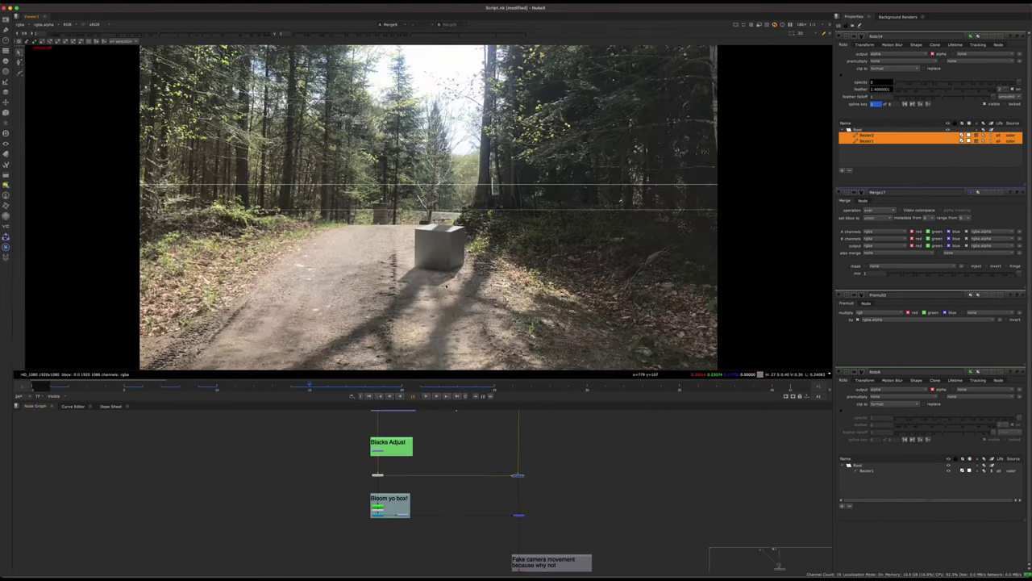
Step: Show the luminance key Keyer42 of the Bloom yo box! group and inspect its alpha
scroll(415, 506, up, 4)
middle_drag(345, 492, 415, 495)
scroll(415, 490, up, 5)
click(365, 538)
key(1)
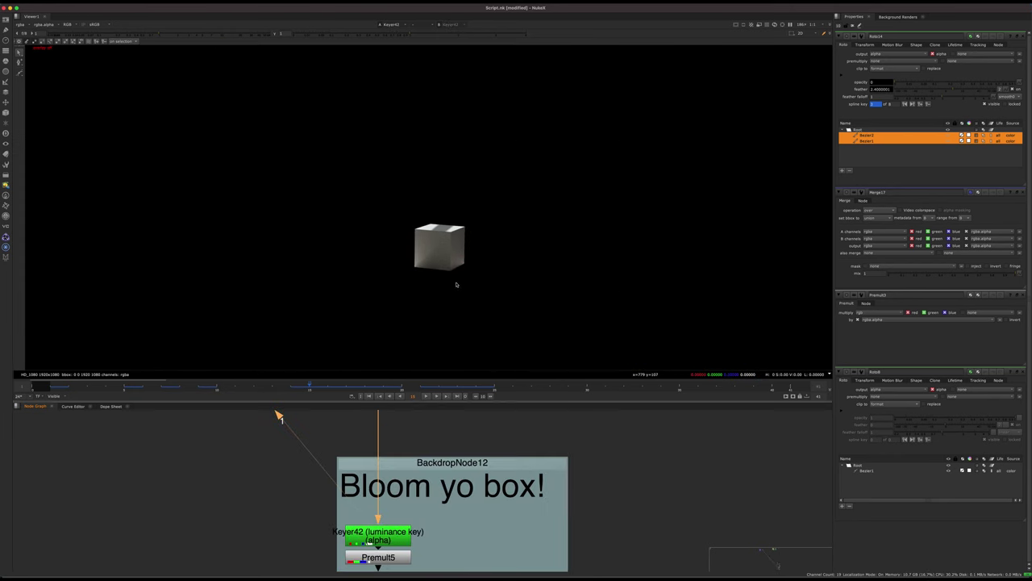
click(460, 439)
middle_drag(460, 439, 457, 340)
Step: View the outputs of Premult5, Exp_Glow1 and Grade56 one after another
click(365, 453)
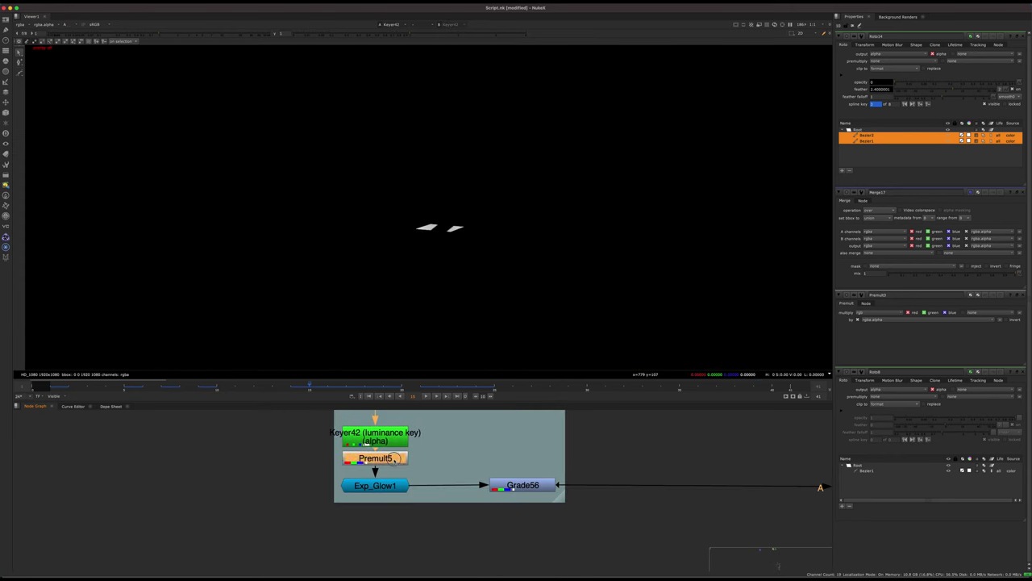
key(1)
click(392, 487)
key(1)
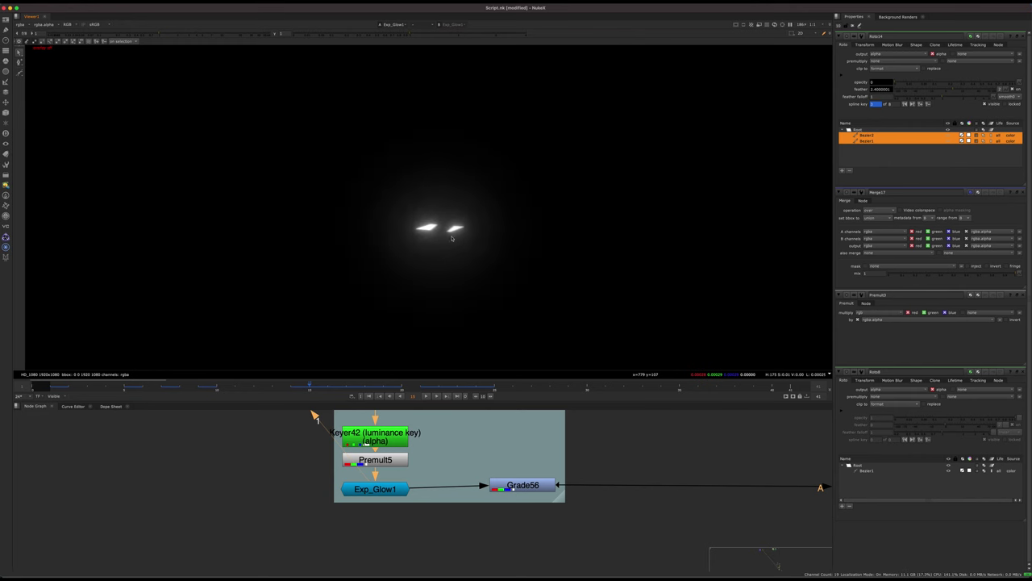
click(526, 485)
key(1)
Step: Show Merge11, which adds the bloom to the composite, in the viewer and toggle it for comparison
scroll(581, 502, down, 5)
middle_drag(597, 509, 417, 516)
drag(552, 475, 714, 533)
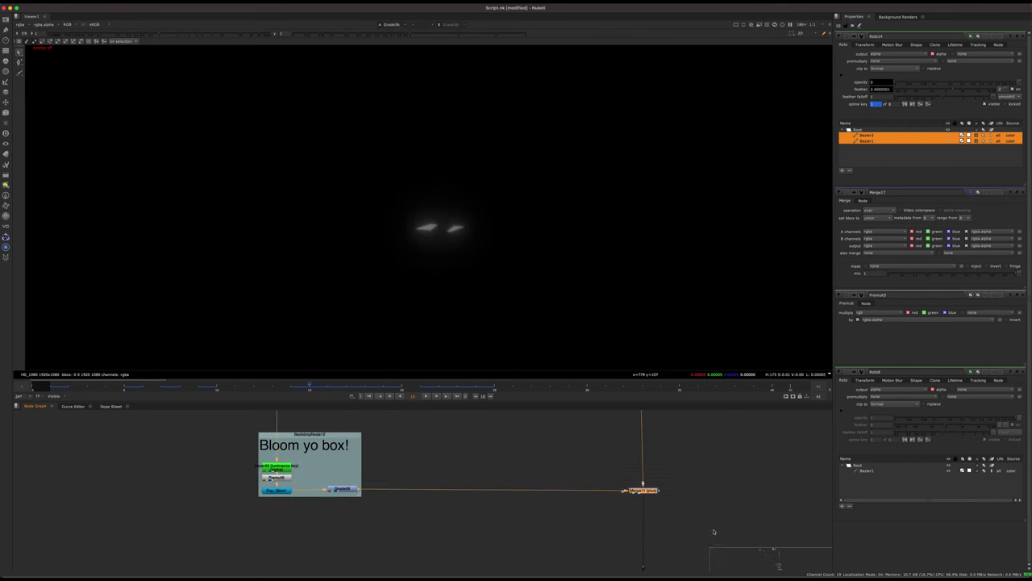
key(1)
drag(717, 476, 550, 520)
key(d)
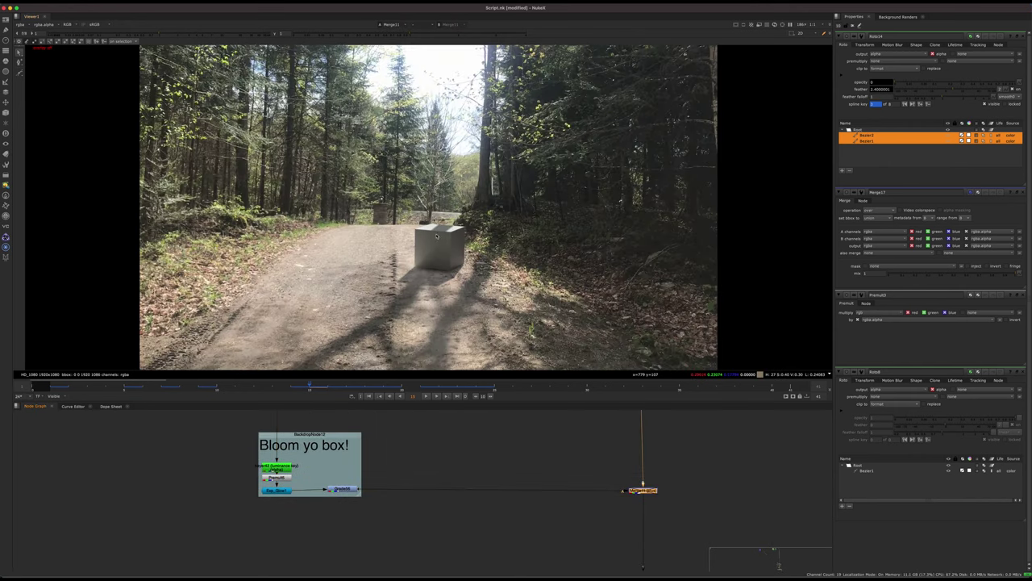
Step: Go to frame 5 and compare the full composite with the bloom merge disabled and enabled
scroll(436, 235, up, 5)
click(124, 387)
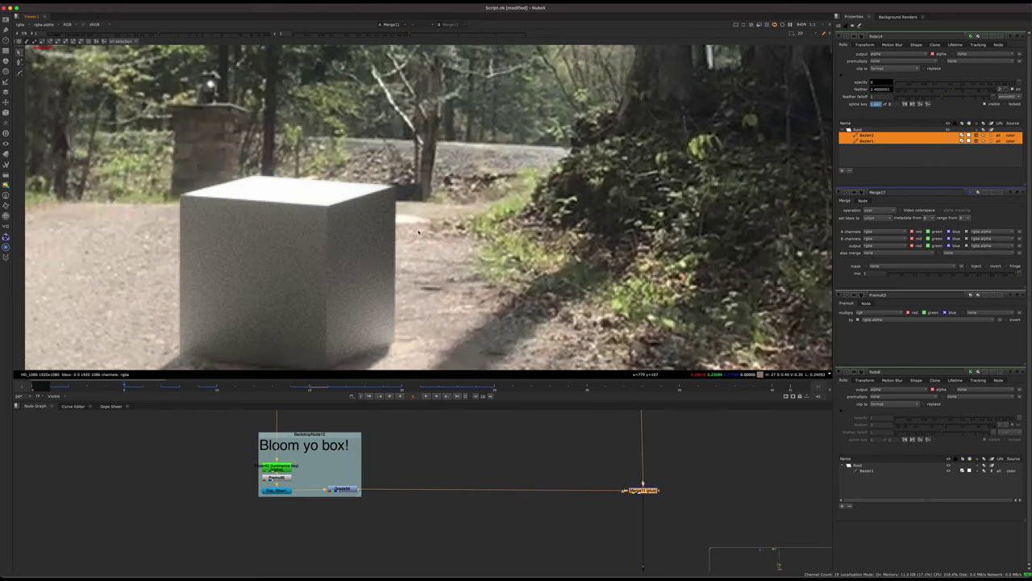
key(f)
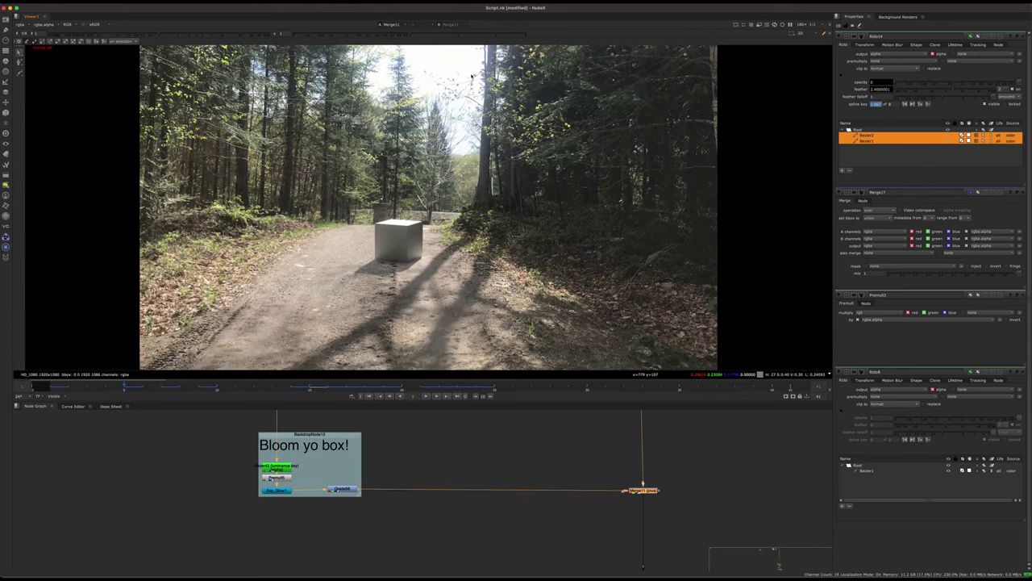
key(d)
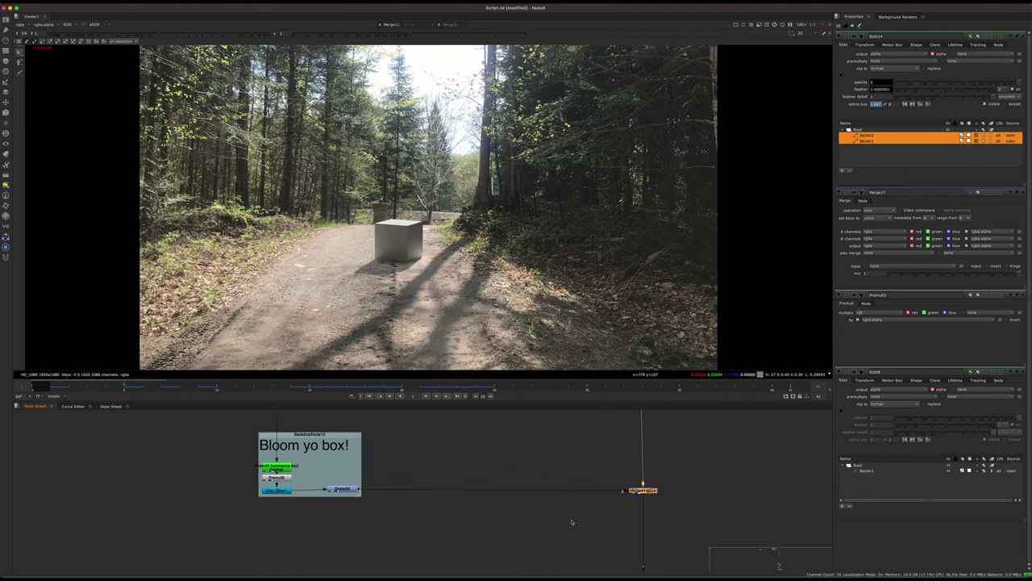
key(d)
Step: Compare the bloom on the cube's top up close by toggling Merge11, ending with the whole frame in view
scroll(449, 244, up, 3)
scroll(451, 245, down, 2)
scroll(450, 245, up, 8)
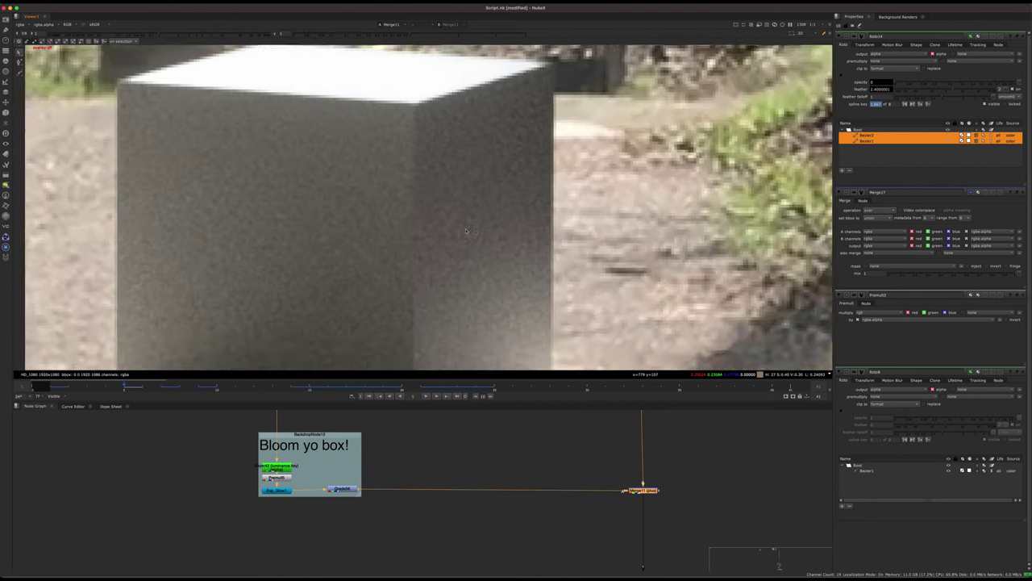
middle_drag(450, 244, 480, 244)
scroll(481, 242, down, 5)
key(d)
key(d)
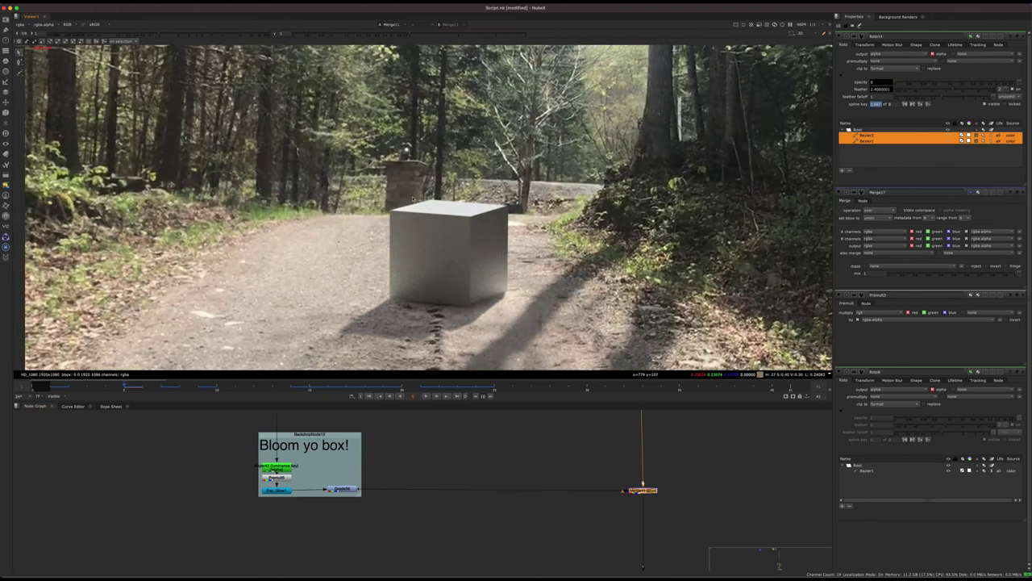
key(f)
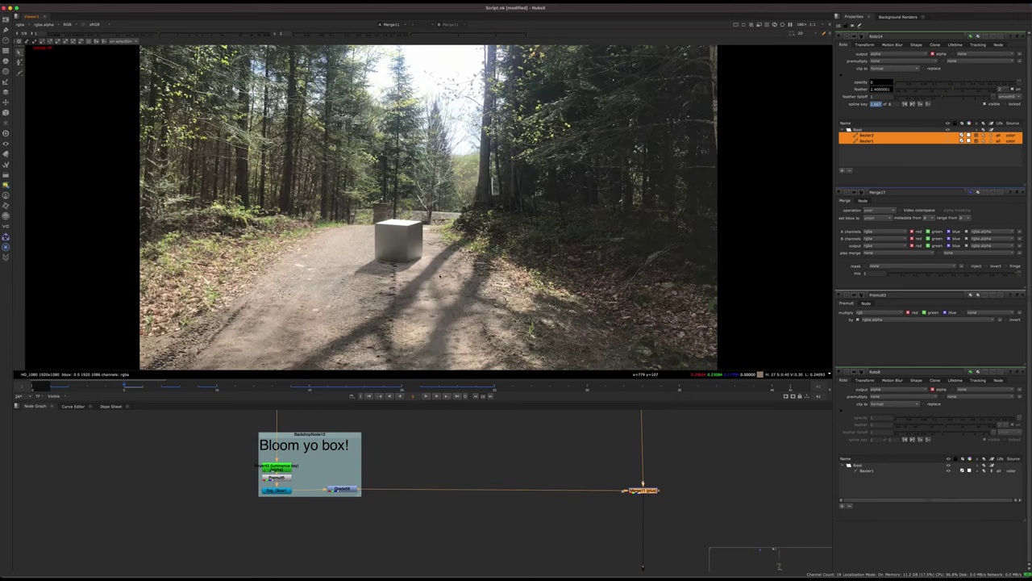
Step: Show the crop node's output in the Fake camera movement group and play the shot from its first frames
middle_drag(521, 484, 437, 451)
scroll(420, 464, down, 5)
scroll(423, 486, up, 5)
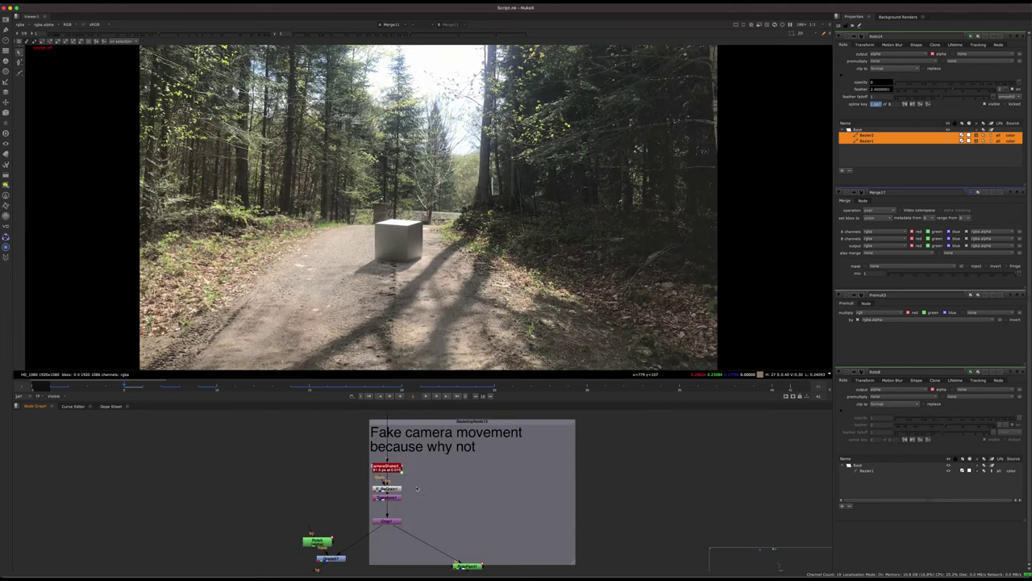
key(1)
click(387, 521)
key(1)
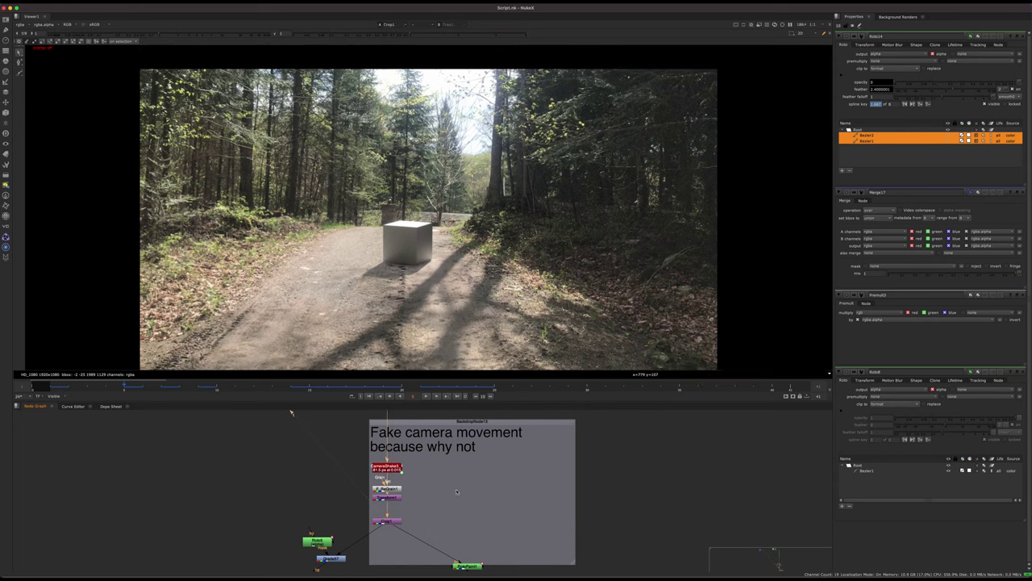
click(436, 395)
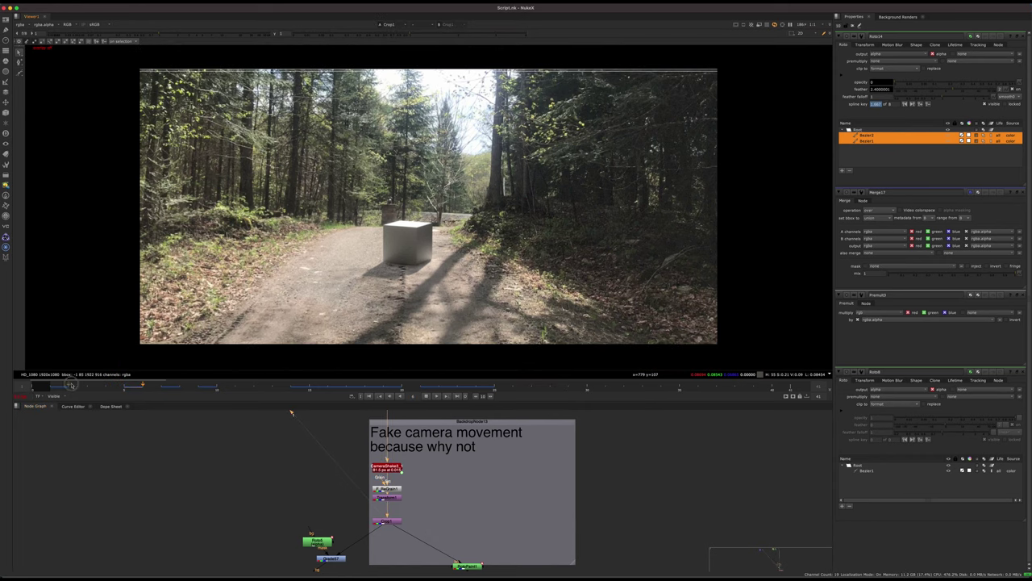
drag(71, 385, 58, 384)
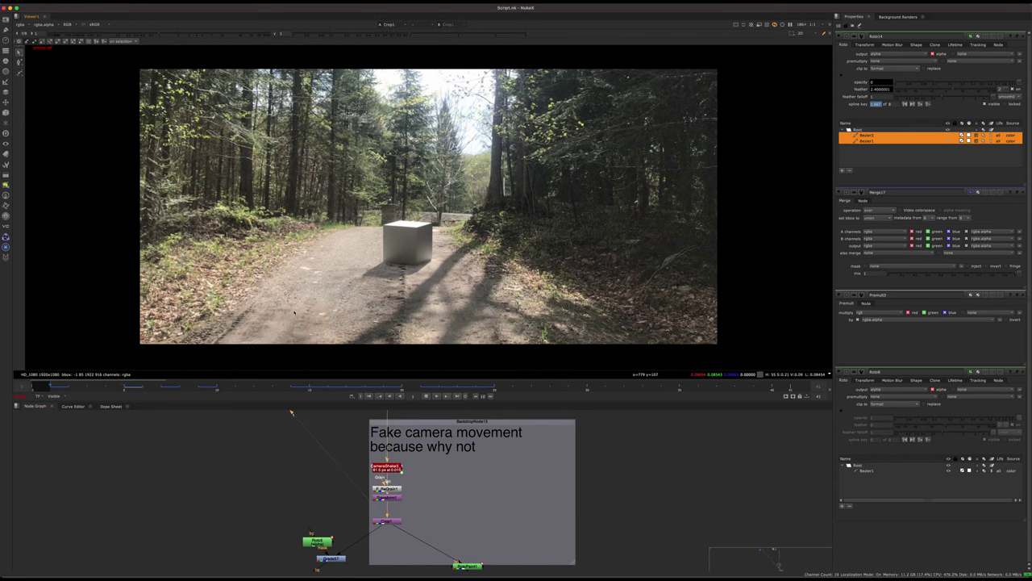
Step: Close the properties of all four open nodes
click(1023, 36)
click(1024, 37)
click(1023, 36)
click(1023, 36)
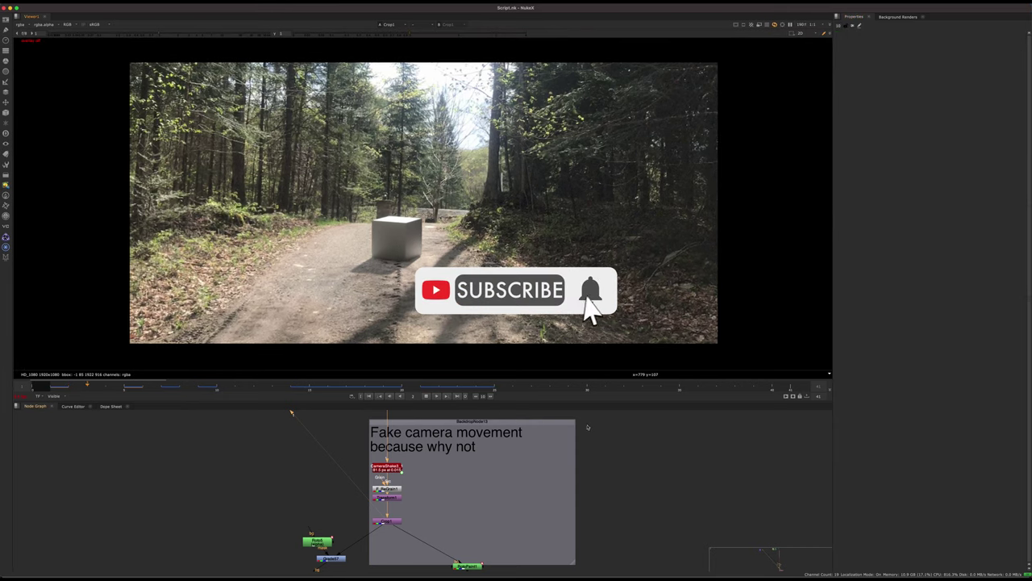